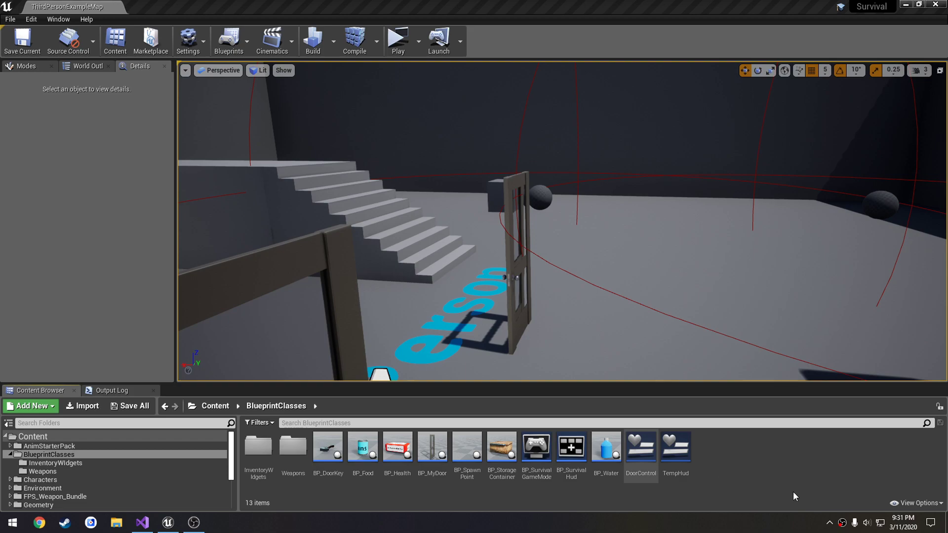
# Create a new folder named ChatWidgets inside the BlueprintClasses folder.
pyautogui.click(769, 470)
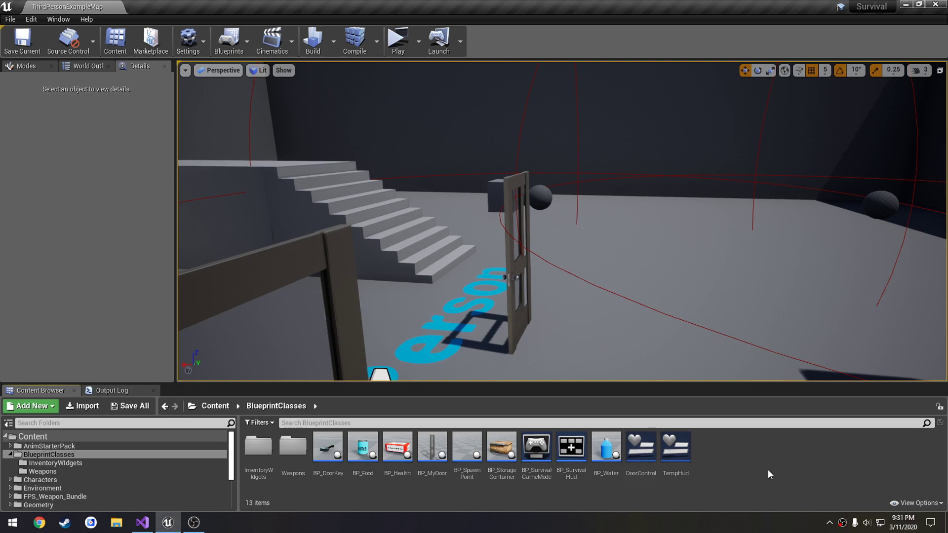
pyautogui.rightClick(752, 469)
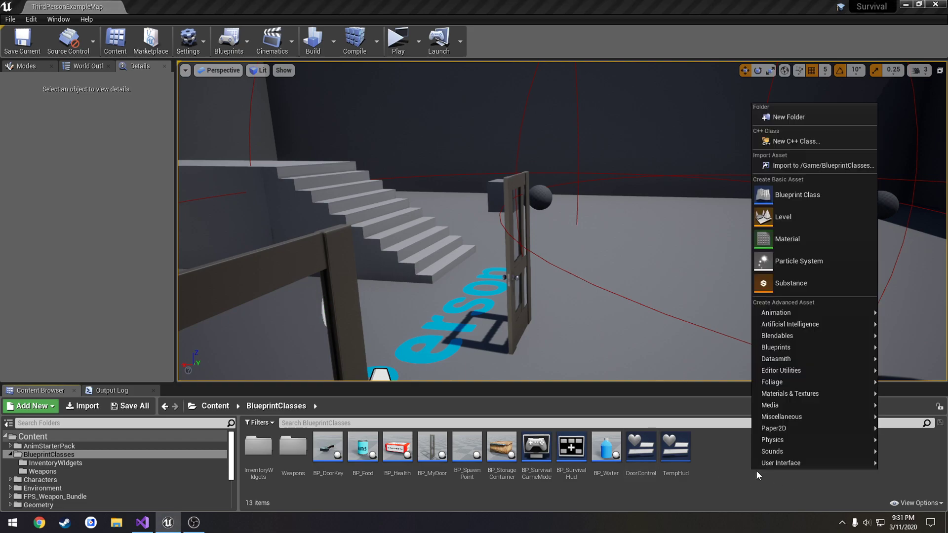
pyautogui.click(789, 117)
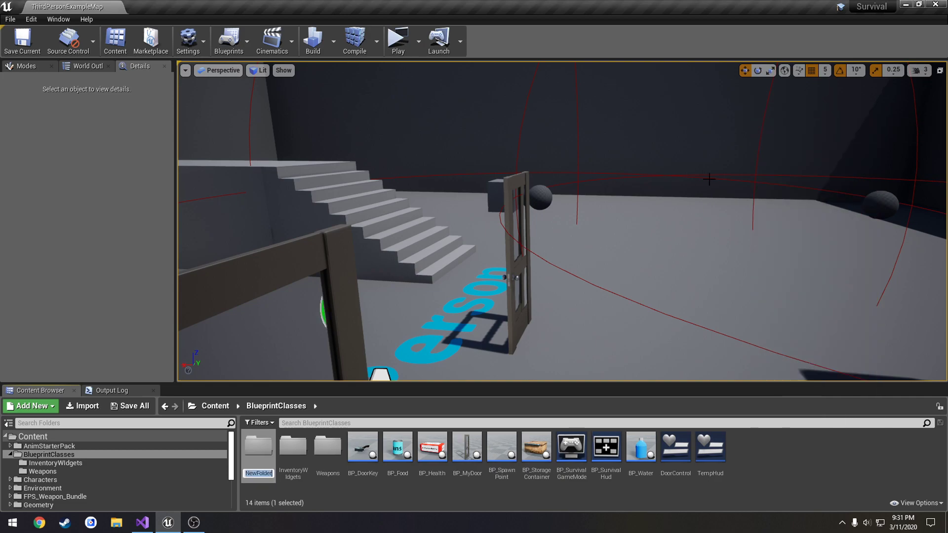
pyautogui.write('ChatWidgets')
pyautogui.press('Return')
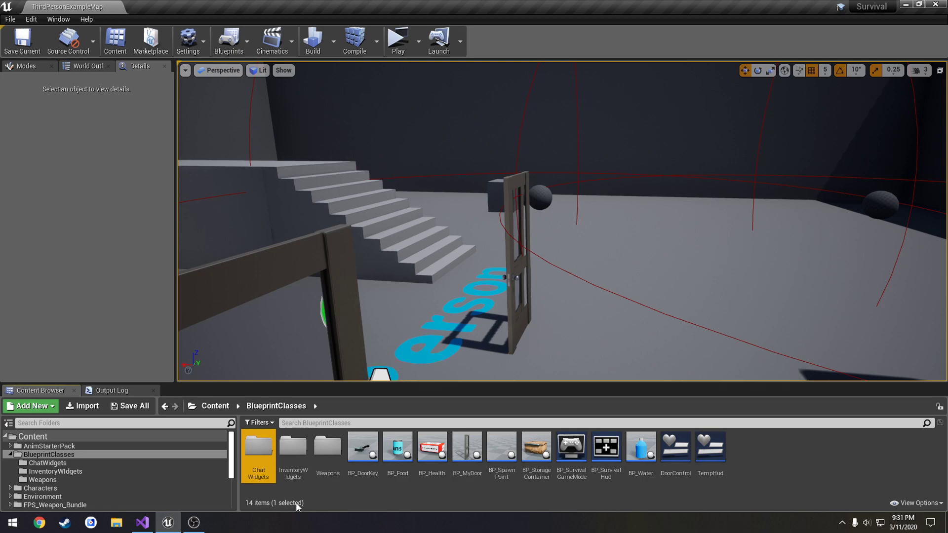
# Open the ChatWidgets folder and create a new Widget Blueprint asset in it.
pyautogui.doubleClick(258, 450)
pyautogui.rightClick(336, 470)
pyautogui.moveTo(417, 465)
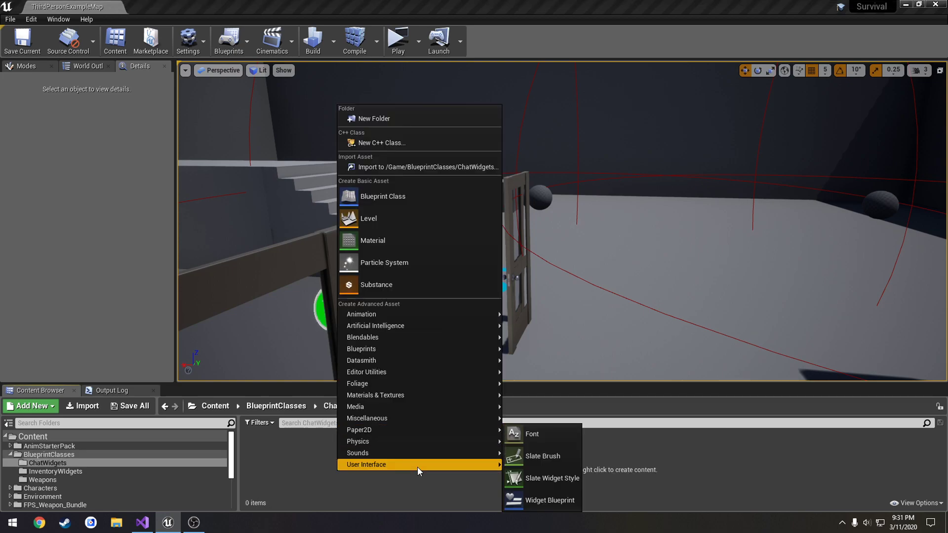
pyautogui.click(553, 501)
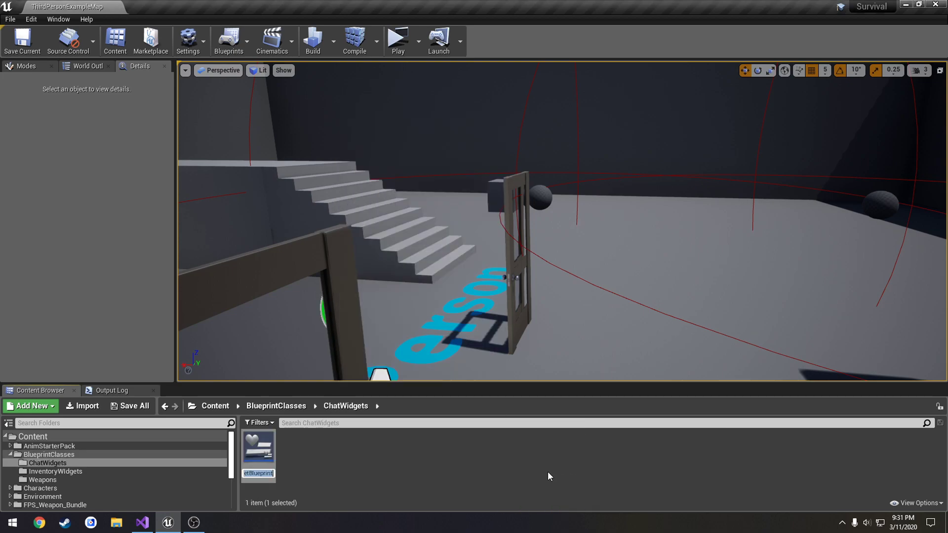
pyautogui.write('Chat')
pyautogui.press('BackSpace')
pyautogui.press('BackSpace')
pyautogui.press('BackSpace')
pyautogui.press('BackSpace')
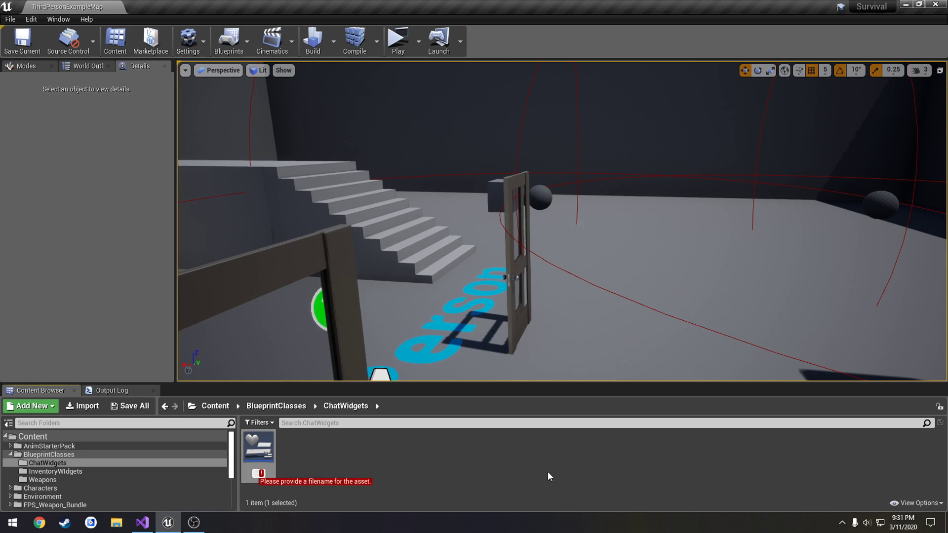
pyautogui.write('C')
pyautogui.press('Return')
# Look into the InventoryWidgets folder to check its widget assets, and return to the ChatWidgets folder.
pyautogui.hotkey('alt', 'Left')
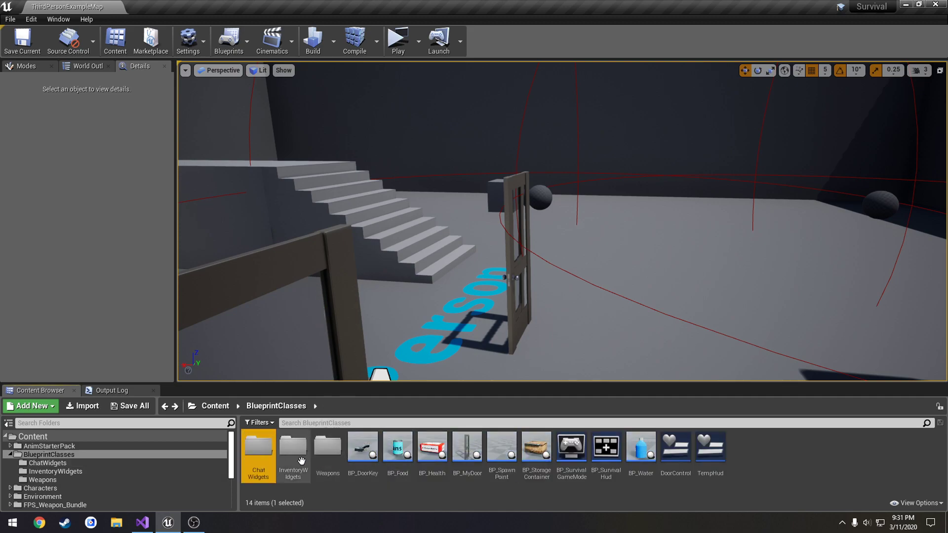
pyautogui.doubleClick(301, 460)
pyautogui.hotkey('alt', 'Left')
pyautogui.click(264, 450)
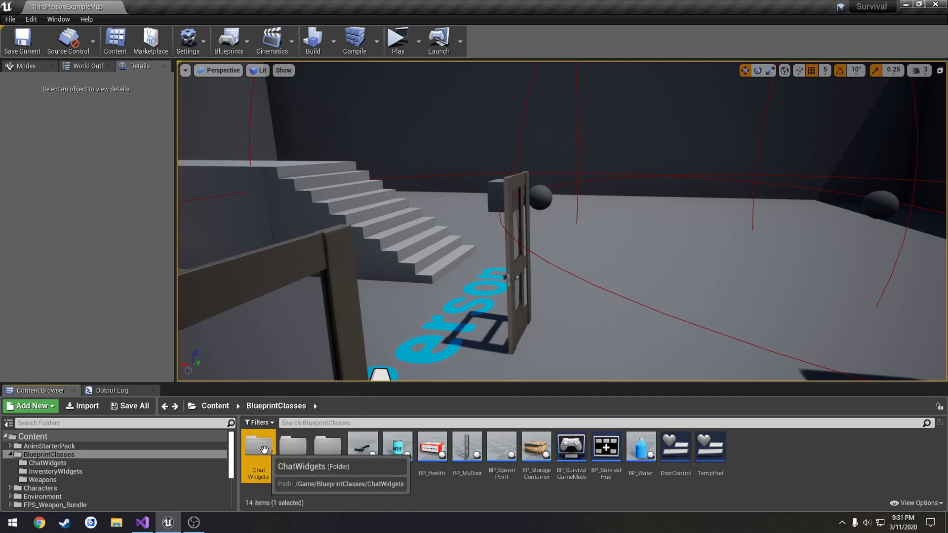
pyautogui.doubleClick(264, 450)
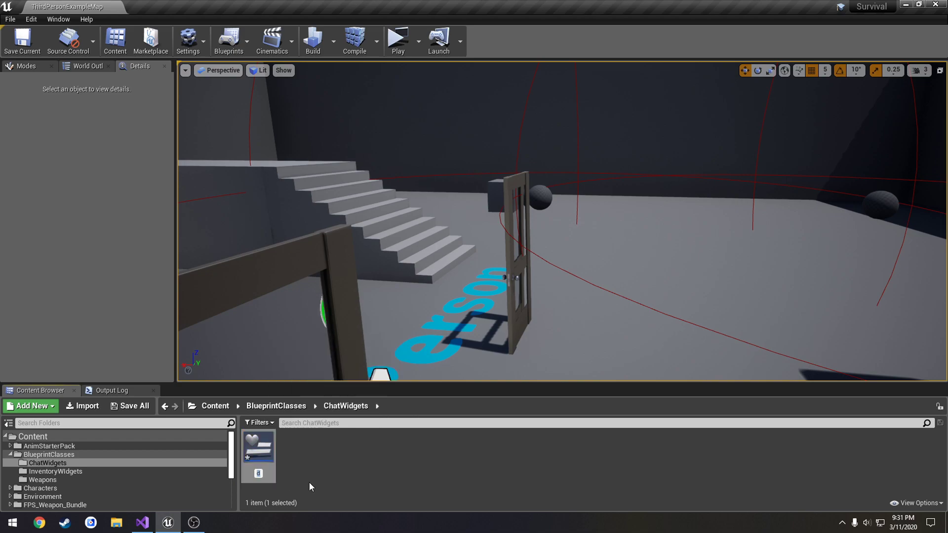
# Name the new Widget Blueprint in the ChatWidgets folder ChatBox.
pyautogui.write('Chat')
pyautogui.write('Ba')
pyautogui.press('BackSpace')
pyautogui.press('BackSpace')
pyautogui.write('Box')
pyautogui.press('Return')
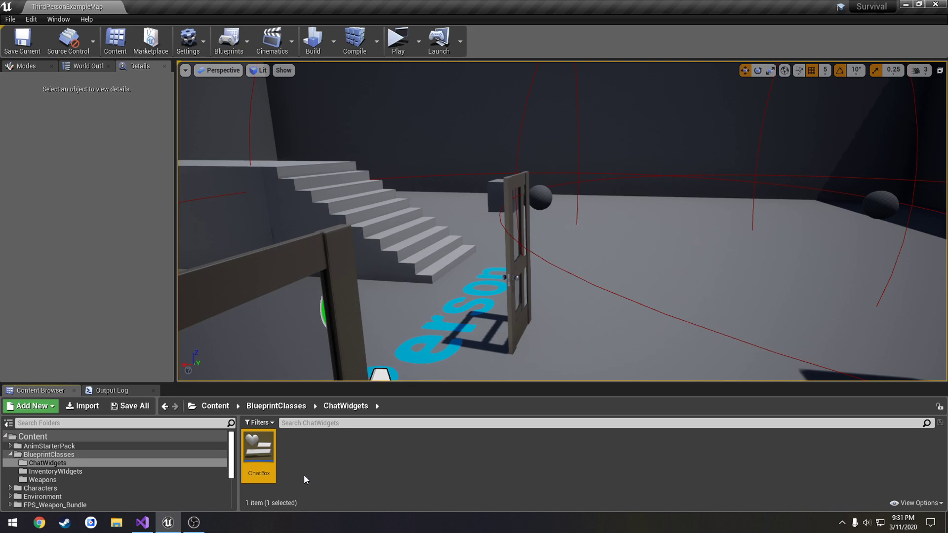
# Create a second Widget Blueprint named ChatMessage in the ChatWidgets folder.
pyautogui.rightClick(300, 467)
pyautogui.moveTo(343, 460)
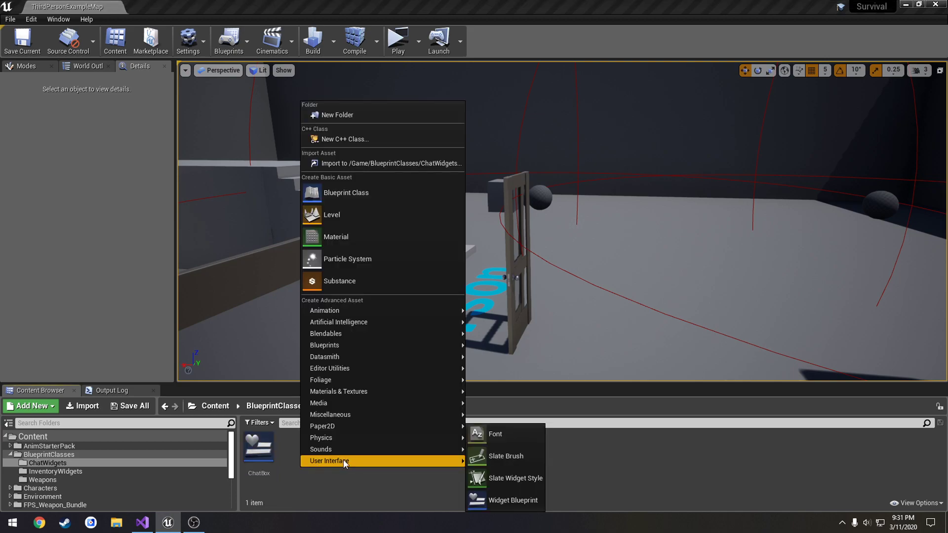
pyautogui.click(499, 494)
pyautogui.write('ChatMessage')
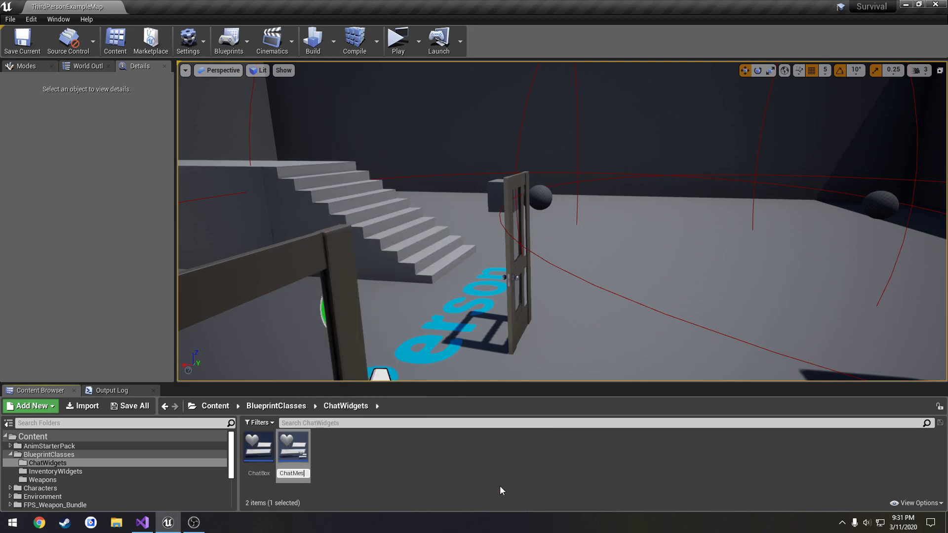
pyautogui.press('Return')
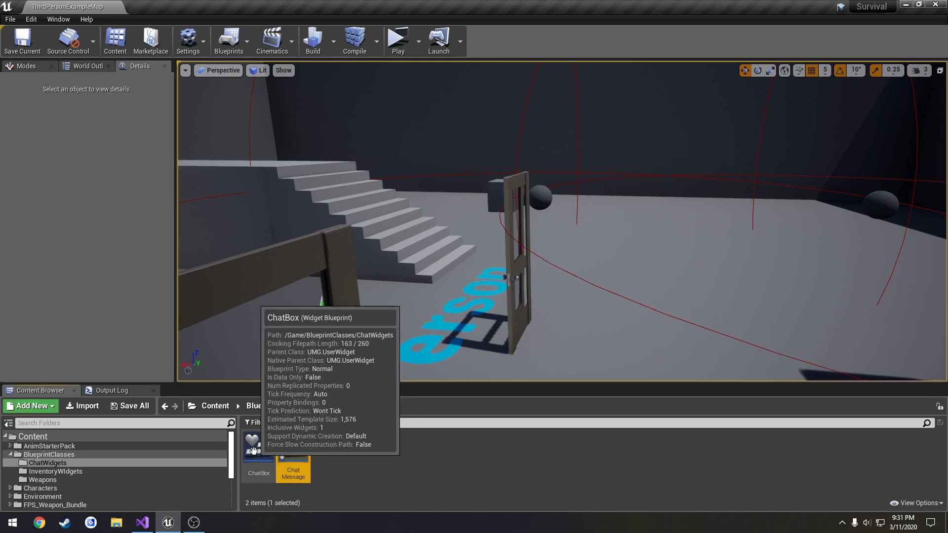
# Open the ChatBox widget for design and dock its editor beside the ThirdPersonExampleMap level.
pyautogui.doubleClick(255, 450)
pyautogui.moveTo(327, 233); pyautogui.dragTo(375, 220, button='right')
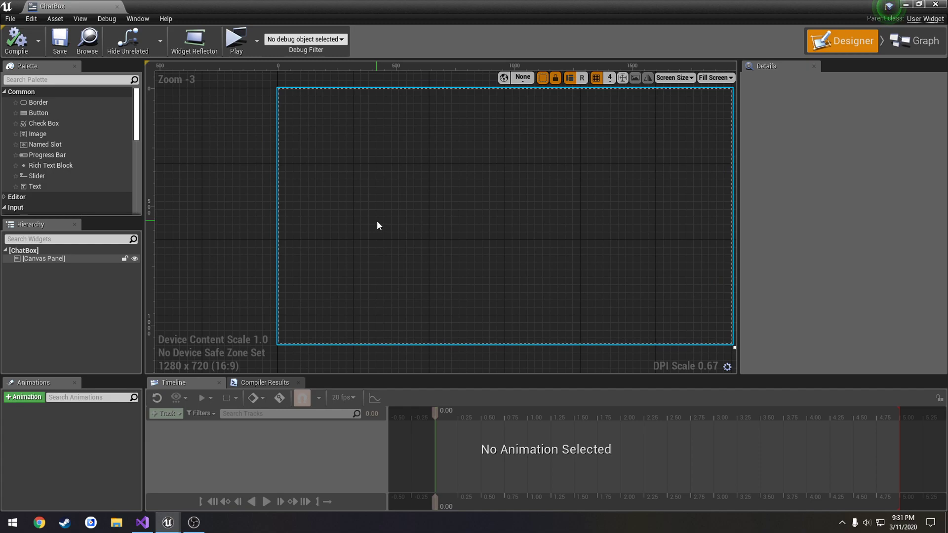
pyautogui.moveTo(98, 7); pyautogui.dragTo(198, 9)
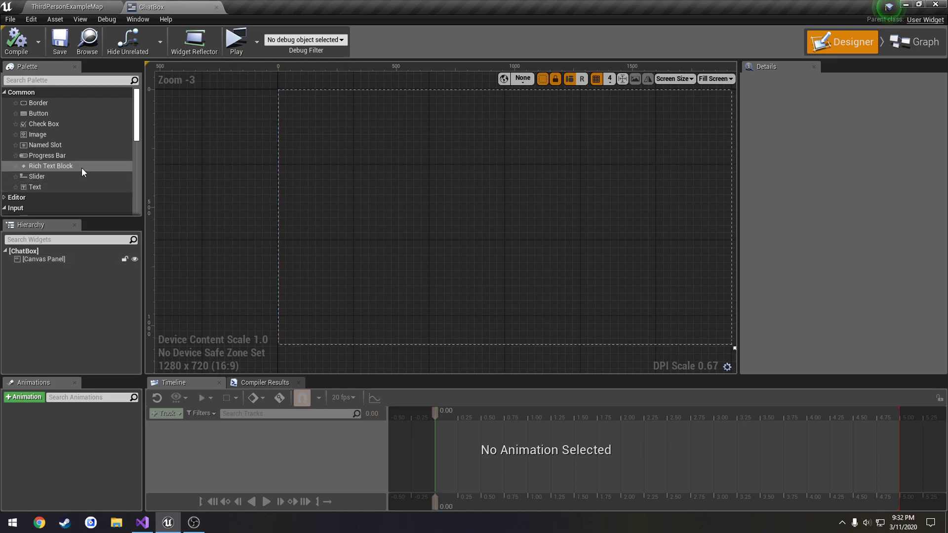
# Add a Size Box as a child of the Canvas Panel in the ChatBox widget.
pyautogui.scroll(-2, 84, 168)
pyautogui.scroll(-8, 84, 168)
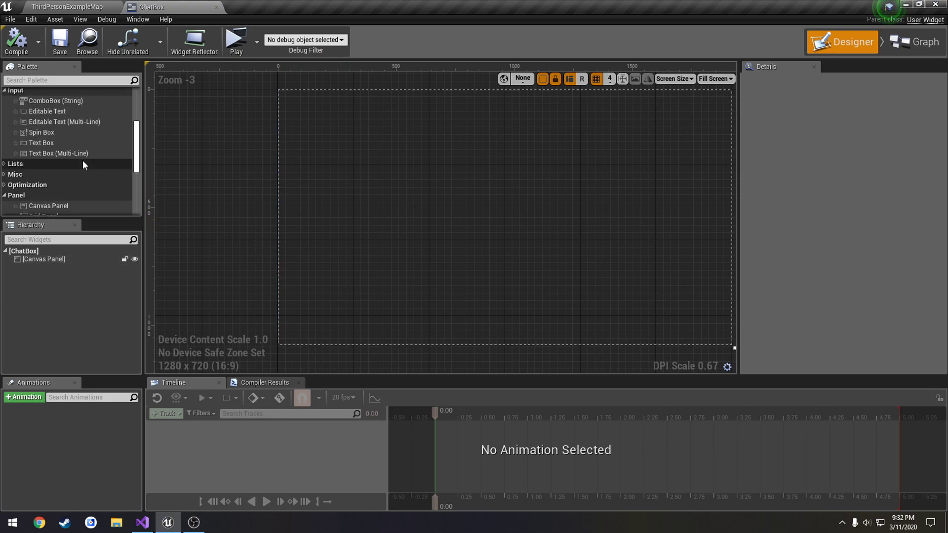
pyautogui.scroll(-3, 82, 160)
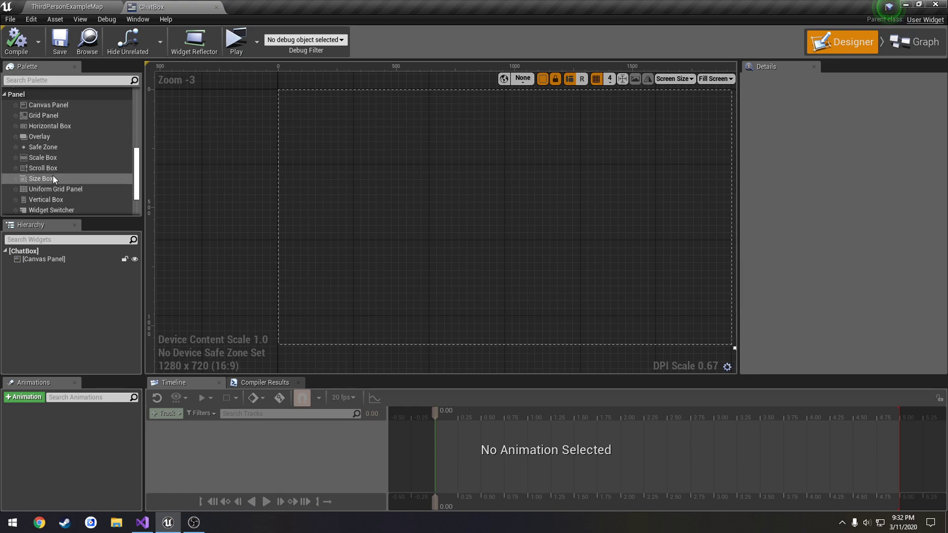
pyautogui.moveTo(45, 185); pyautogui.dragTo(42, 257)
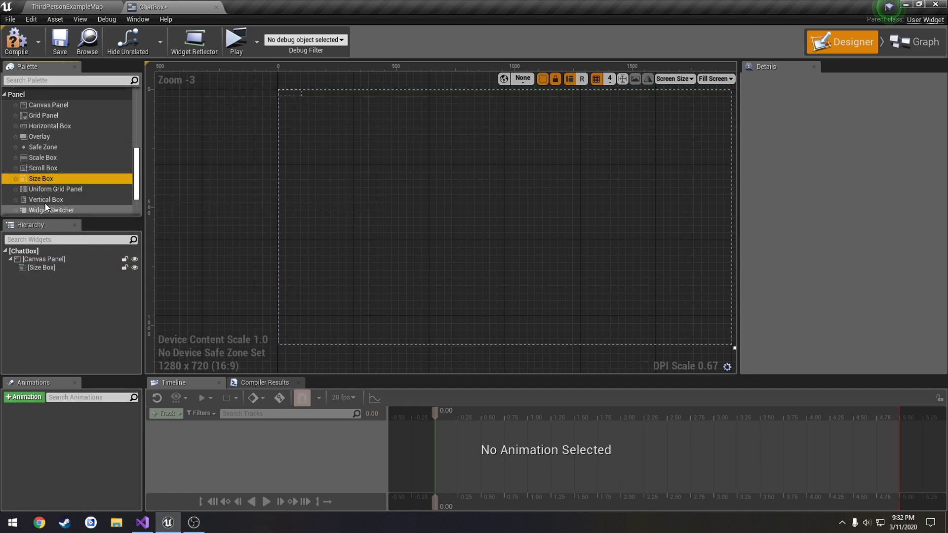
# Anchor the Size Box to the canvas's bottom-left corner and reset its Position Y to 0.
pyautogui.click(50, 267)
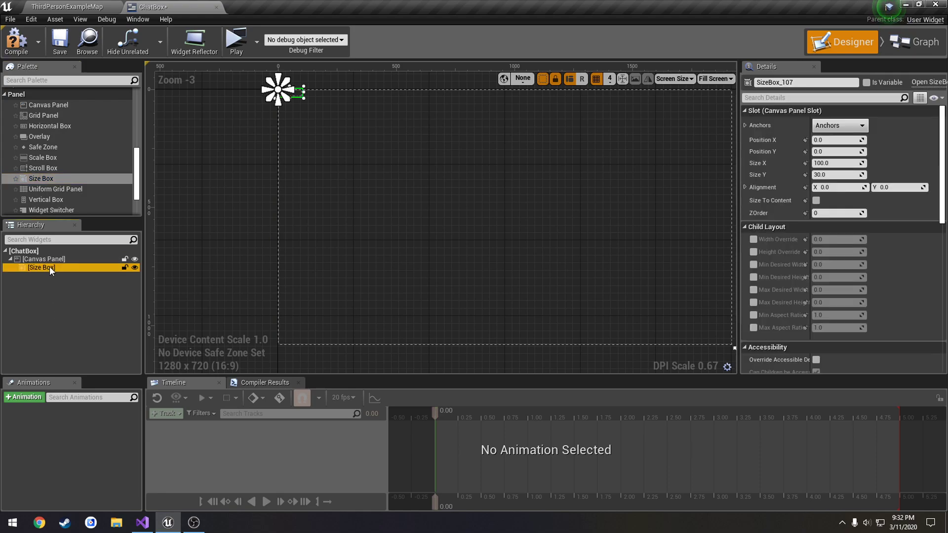
pyautogui.click(840, 126)
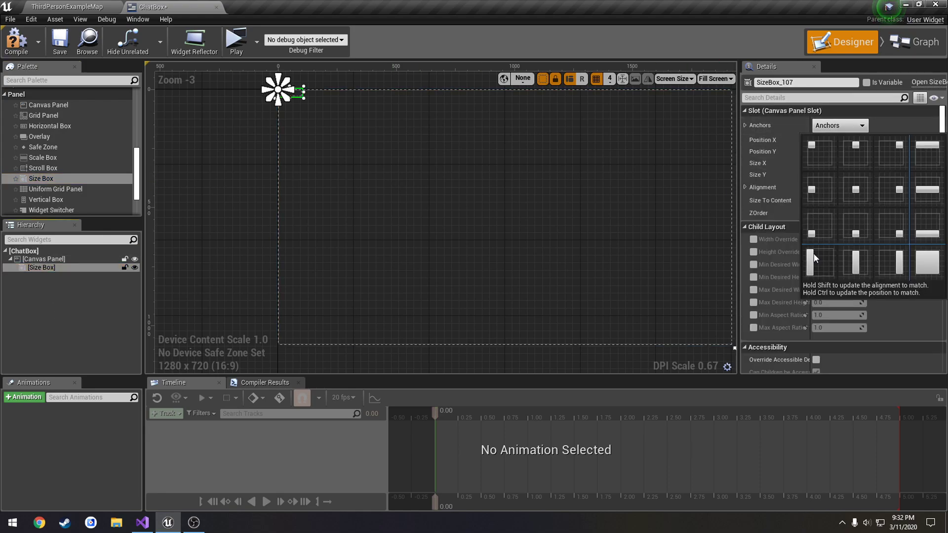
pyautogui.click(817, 233)
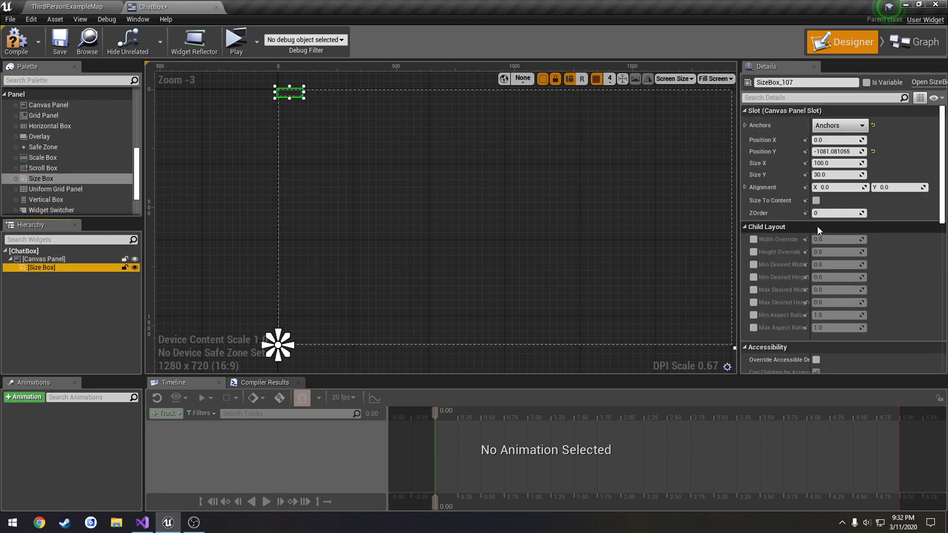
pyautogui.click(874, 152)
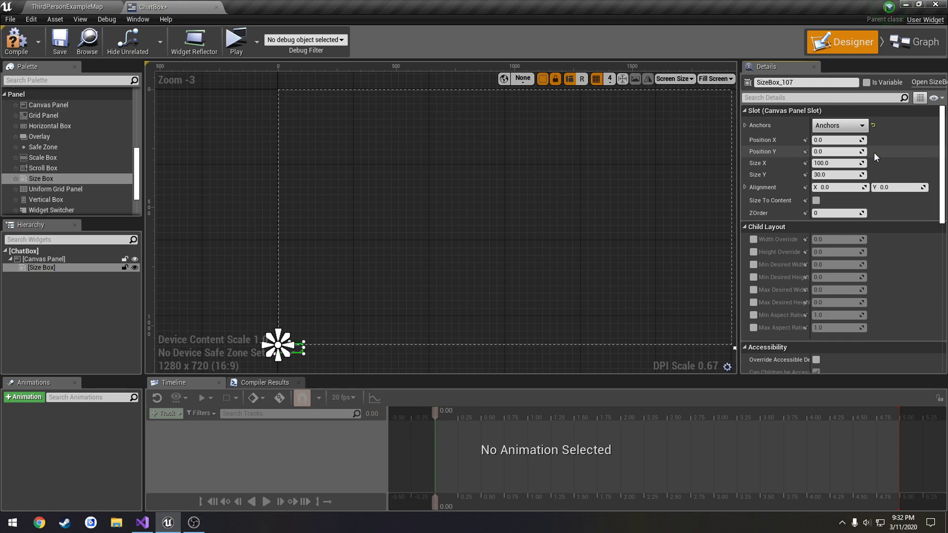
# Set the Size Box's Size X and Size Y to 500 each.
pyautogui.click(841, 163)
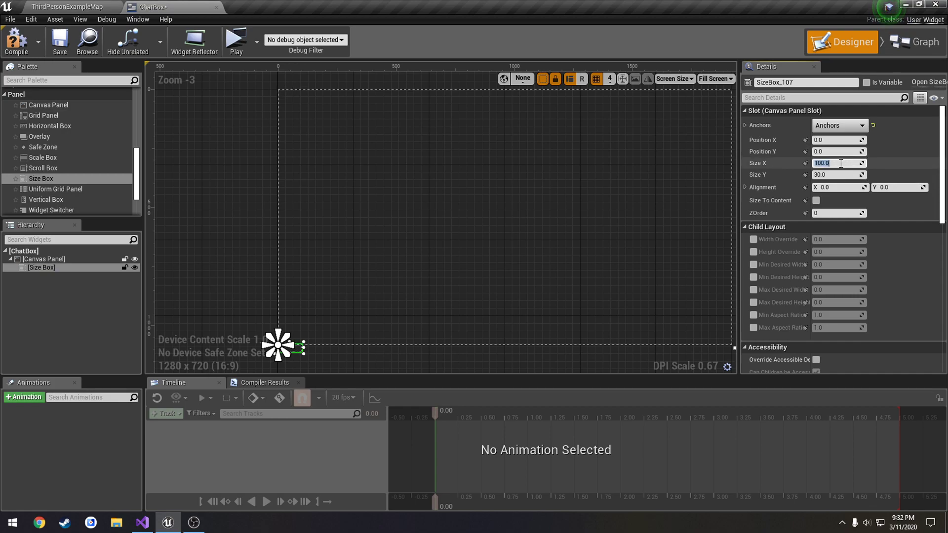
pyautogui.write('300')
pyautogui.press('Return')
pyautogui.write('500')
pyautogui.press('Tab')
pyautogui.write('500')
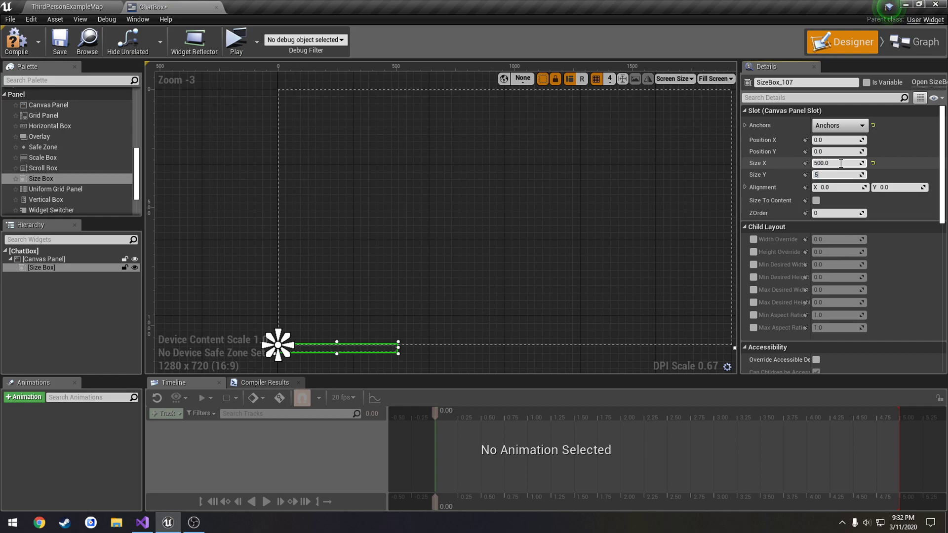
pyautogui.press('Return')
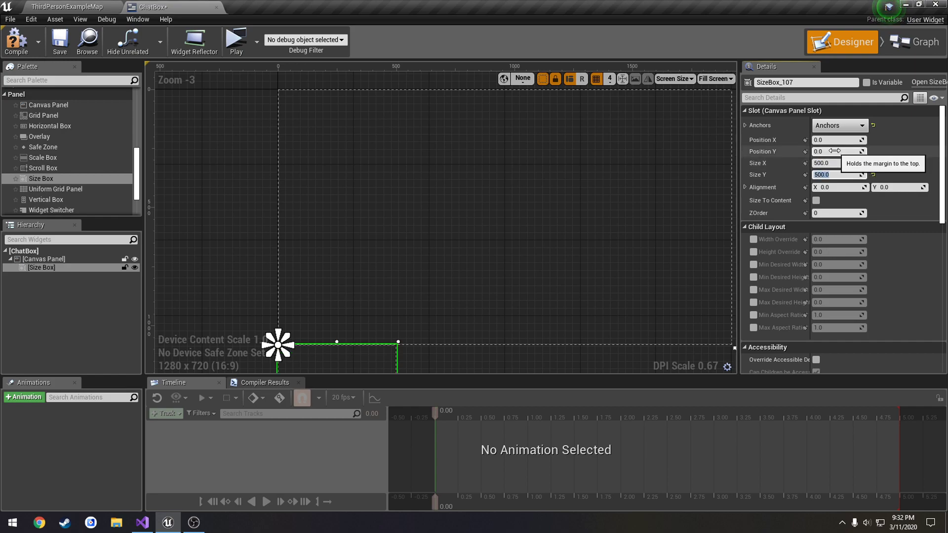
# Set the Size Box's Position Y to -500.
pyautogui.click(835, 151)
pyautogui.write('-500')
pyautogui.press('Return')
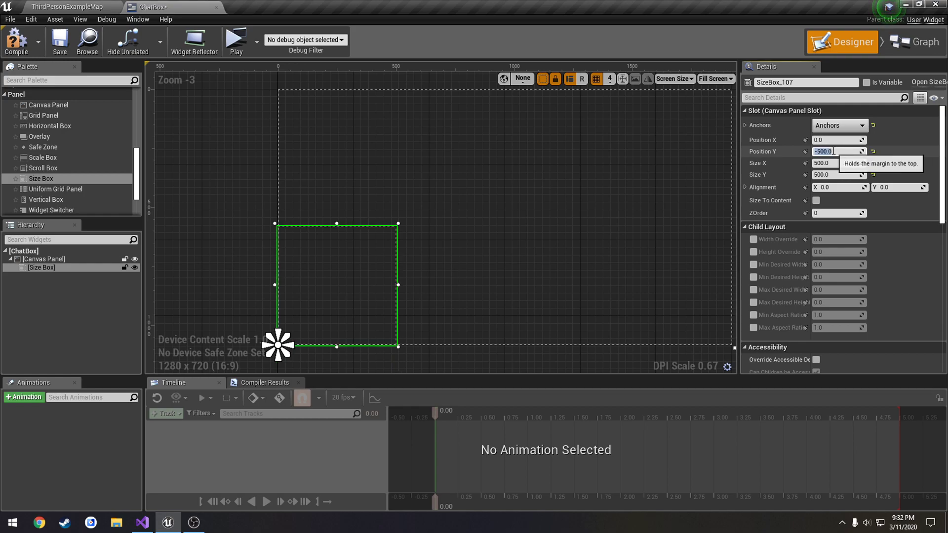
# Try a Size Y of 400 for the Size Box and set it back to 500.
pyautogui.click(825, 175)
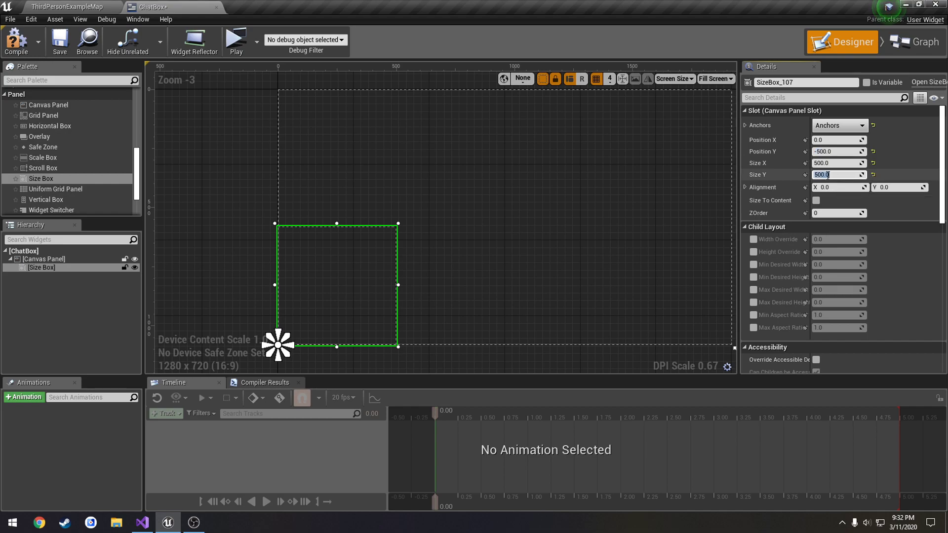
pyautogui.write('400')
pyautogui.press('Return')
pyautogui.click(827, 174)
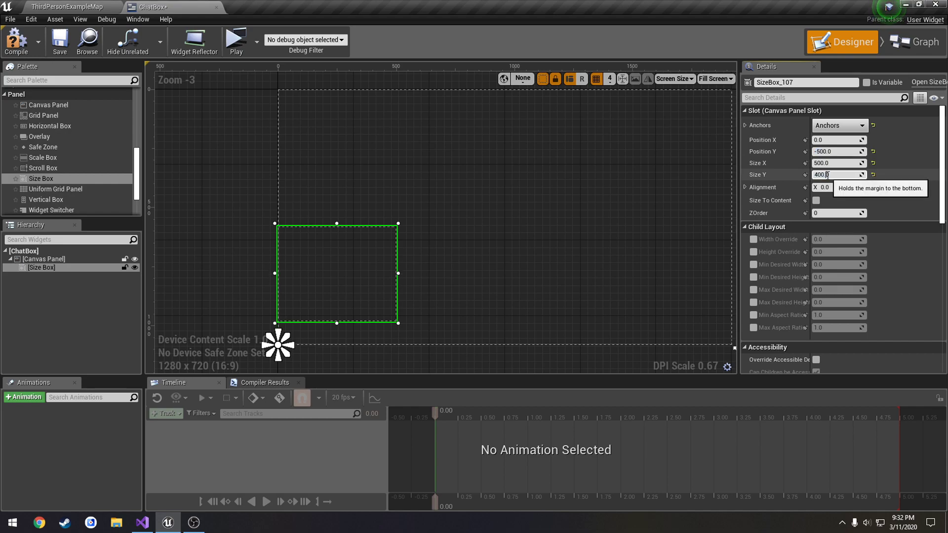
pyautogui.press('BackSpace')
pyautogui.press('BackSpace')
pyautogui.press('BackSpace')
pyautogui.write('500')
pyautogui.press('Return')
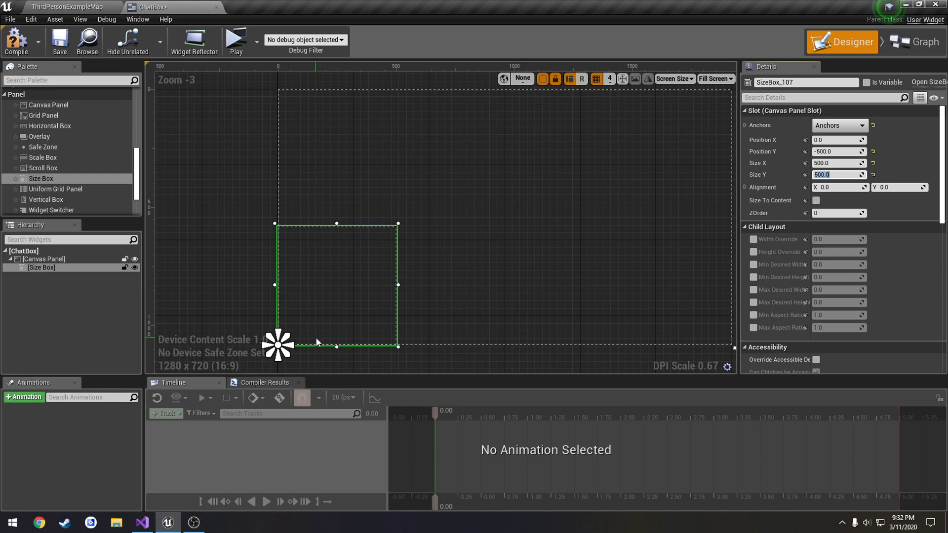
# Save the ChatBox widget and nest a Grid Panel inside the Size Box, leaving the Grid Panel selected.
pyautogui.click(60, 42)
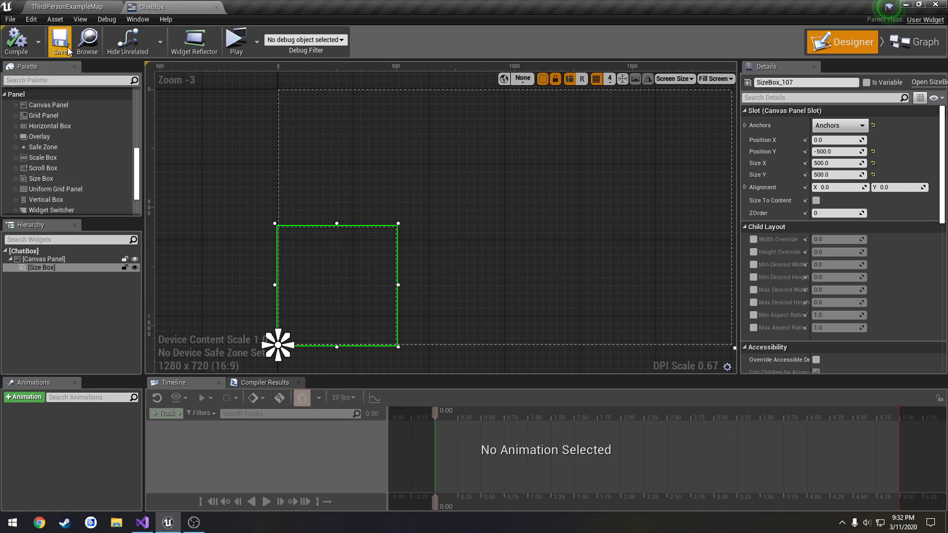
pyautogui.moveTo(261, 246); pyautogui.dragTo(311, 213, button='right')
pyautogui.scroll(2, 388, 262)
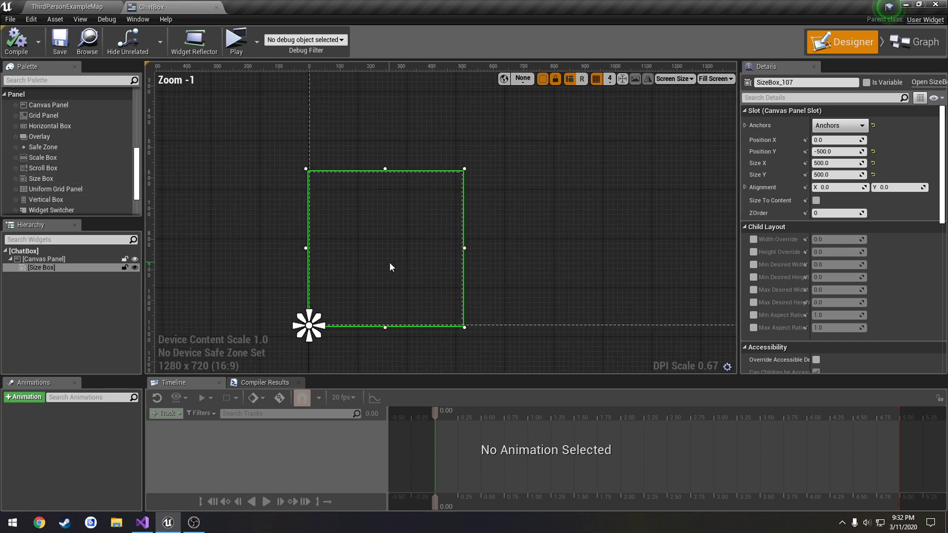
pyautogui.moveTo(404, 257); pyautogui.dragTo(436, 252, button='right')
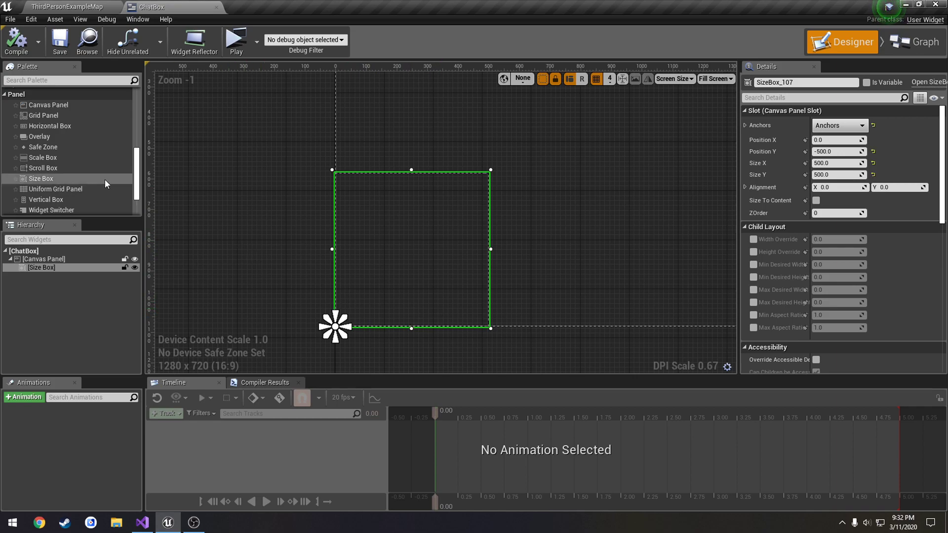
pyautogui.click(51, 117)
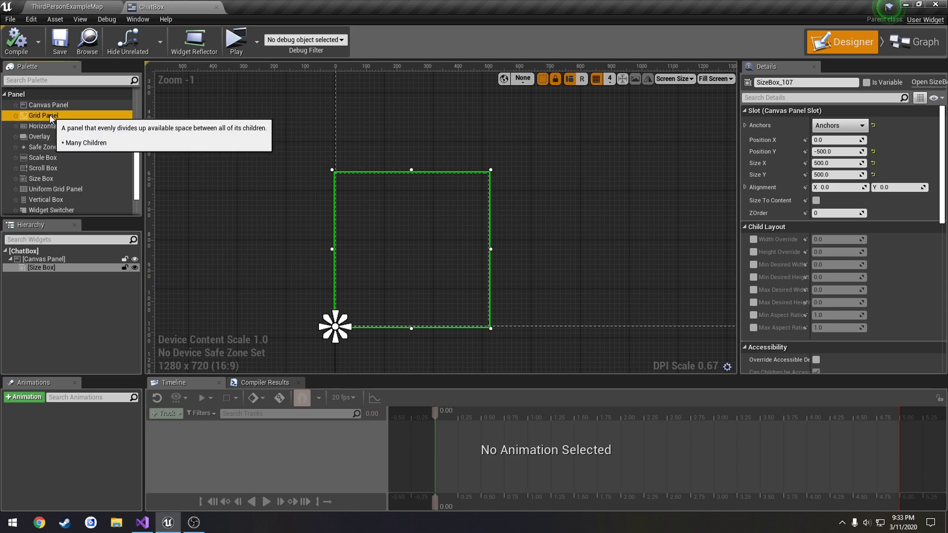
pyautogui.moveTo(49, 114); pyautogui.dragTo(40, 268)
pyautogui.click(43, 275)
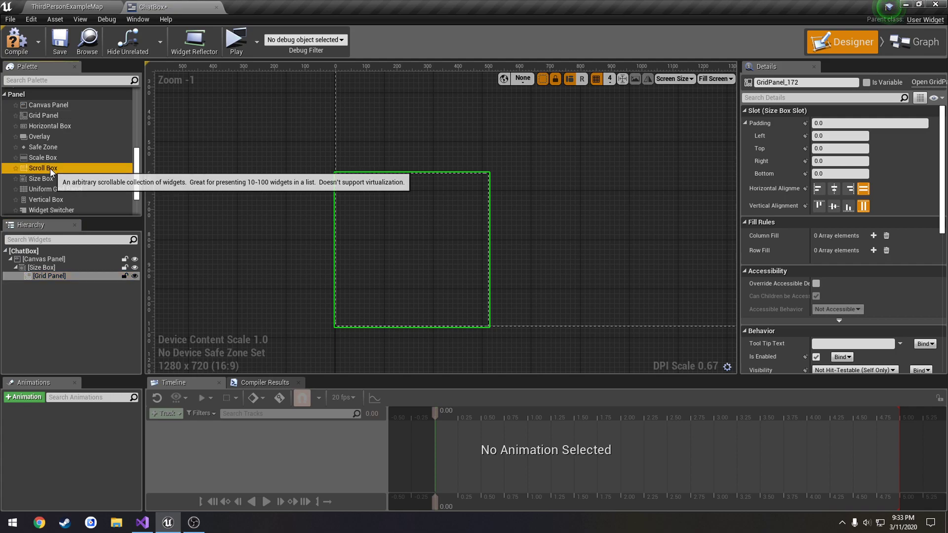
# Nest a Scroll Box and an Editable Text widget inside the Grid Panel.
pyautogui.moveTo(66, 171); pyautogui.dragTo(55, 274)
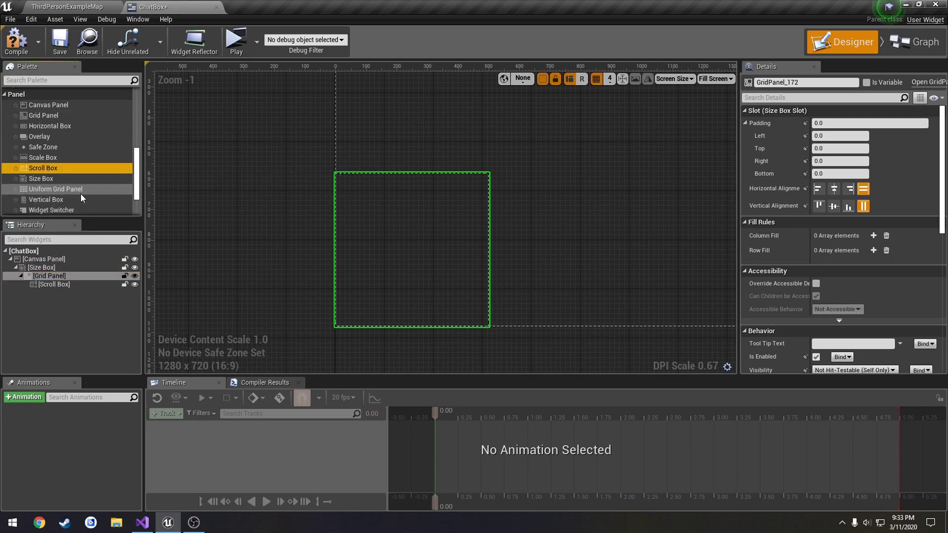
pyautogui.scroll(4, 81, 193)
pyautogui.scroll(3, 81, 194)
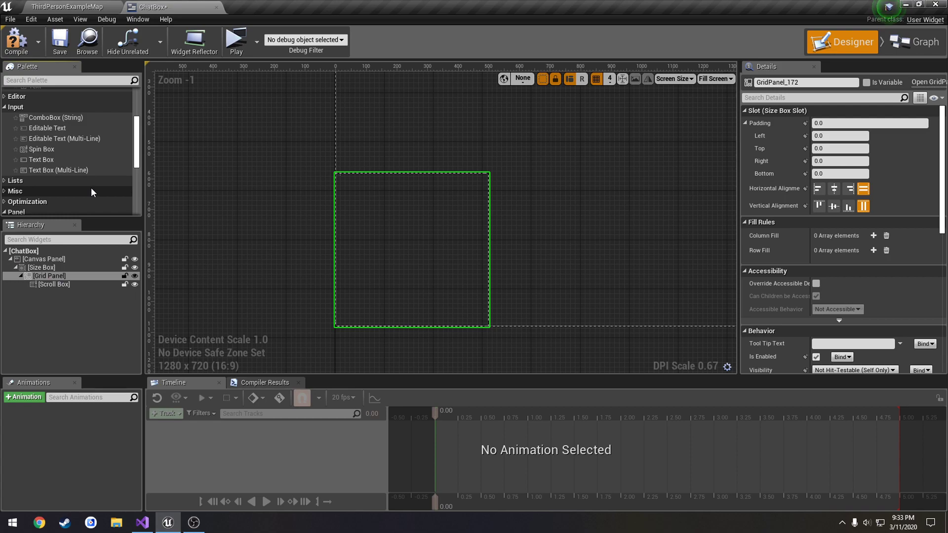
pyautogui.scroll(3, 79, 184)
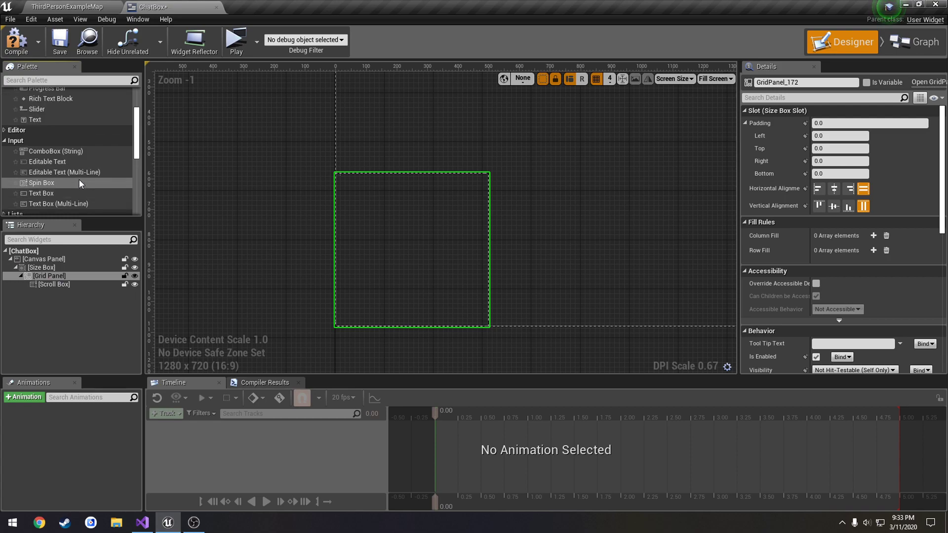
pyautogui.click(66, 163)
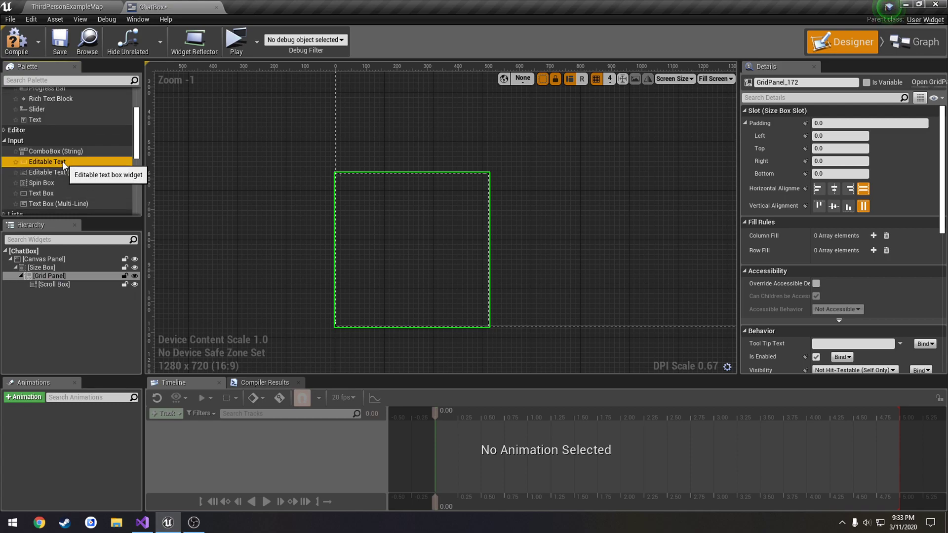
pyautogui.moveTo(64, 162); pyautogui.dragTo(52, 275)
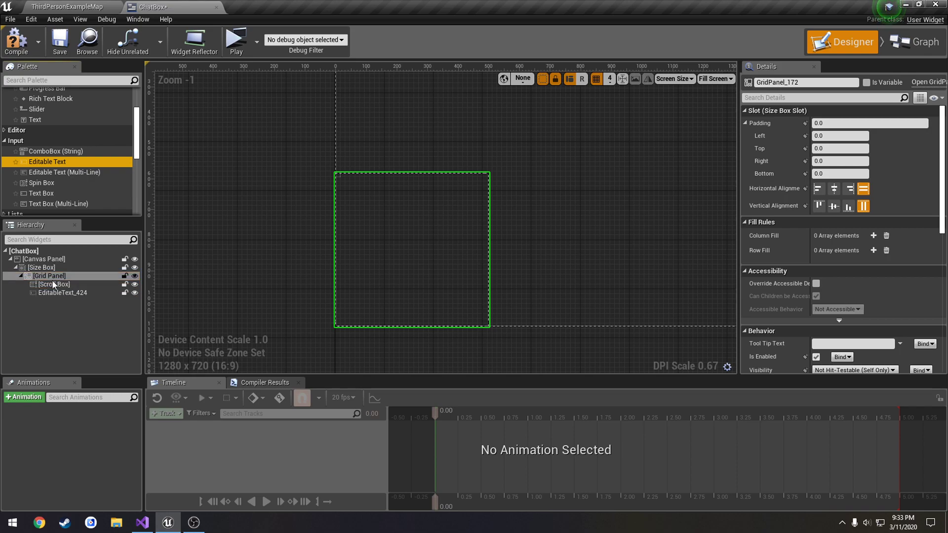
pyautogui.click(57, 291)
pyautogui.click(58, 284)
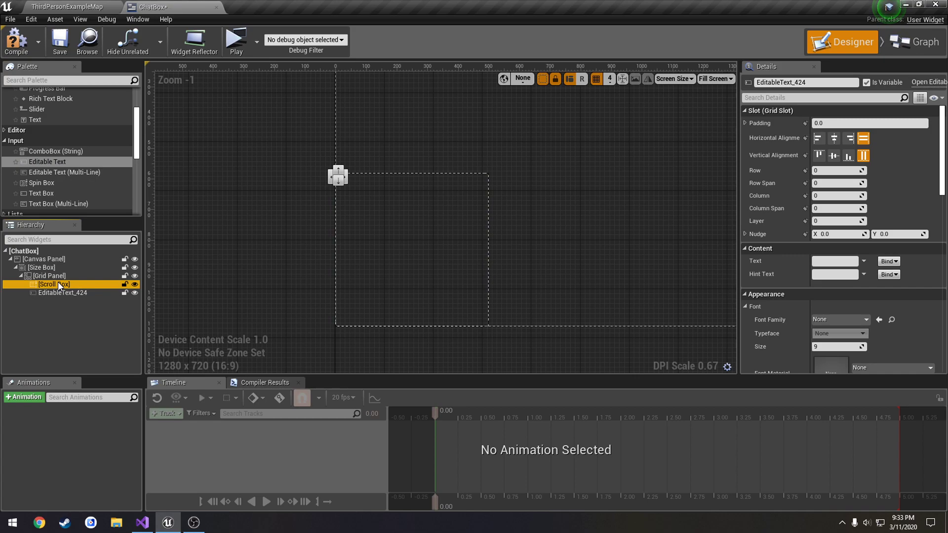
# Add two Row Fill entries to the Grid Panel and set both to 0.1.
pyautogui.click(58, 276)
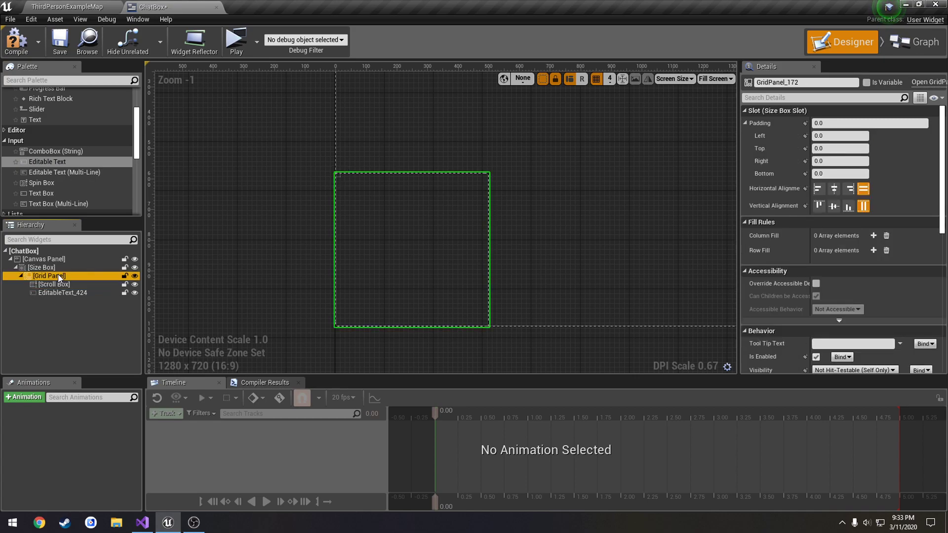
pyautogui.scroll(2, 409, 191)
pyautogui.moveTo(416, 232); pyautogui.dragTo(414, 203, button='right')
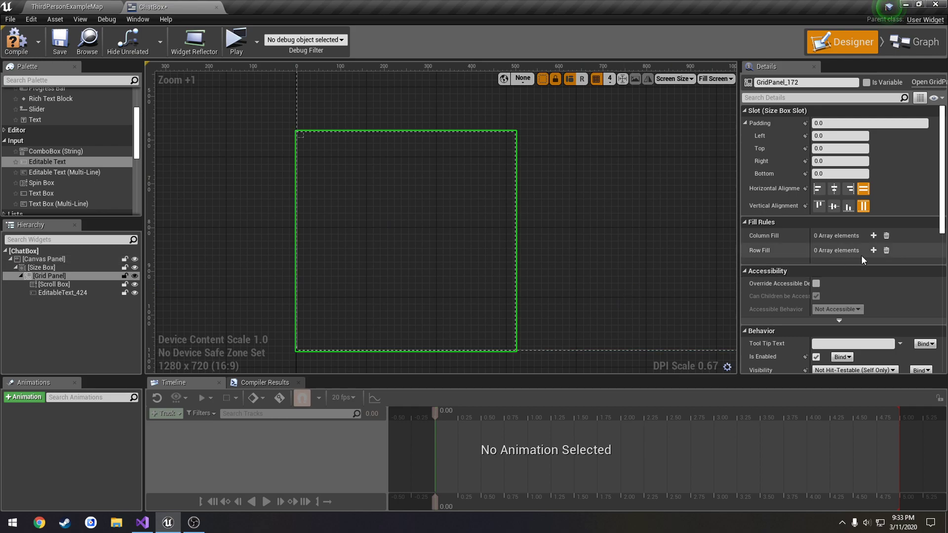
pyautogui.click(874, 250)
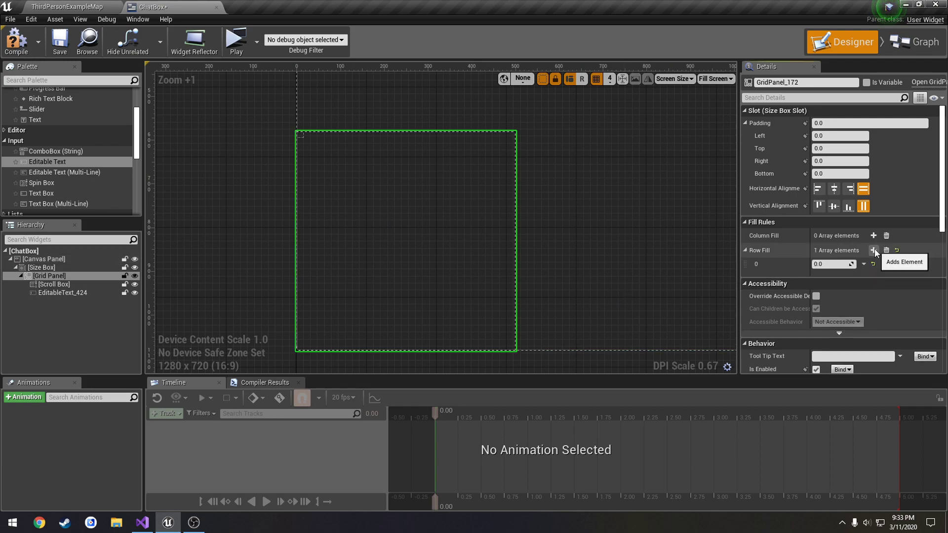
pyautogui.click(873, 251)
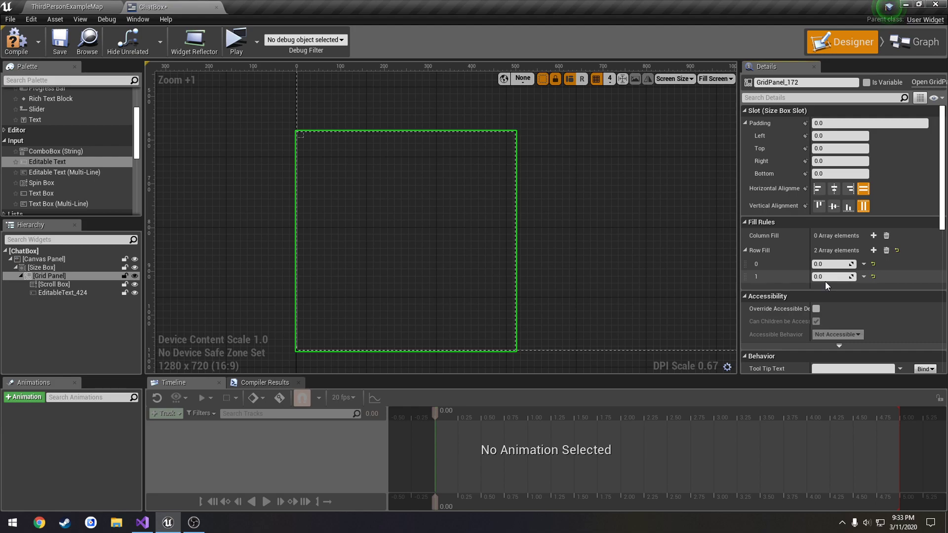
pyautogui.click(828, 264)
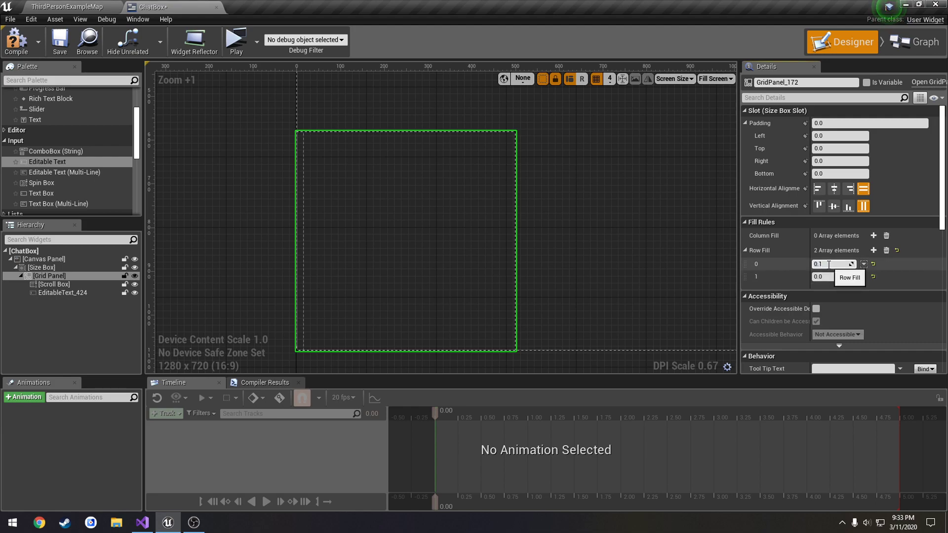
pyautogui.press('Tab')
pyautogui.write('0.1')
pyautogui.press('Return')
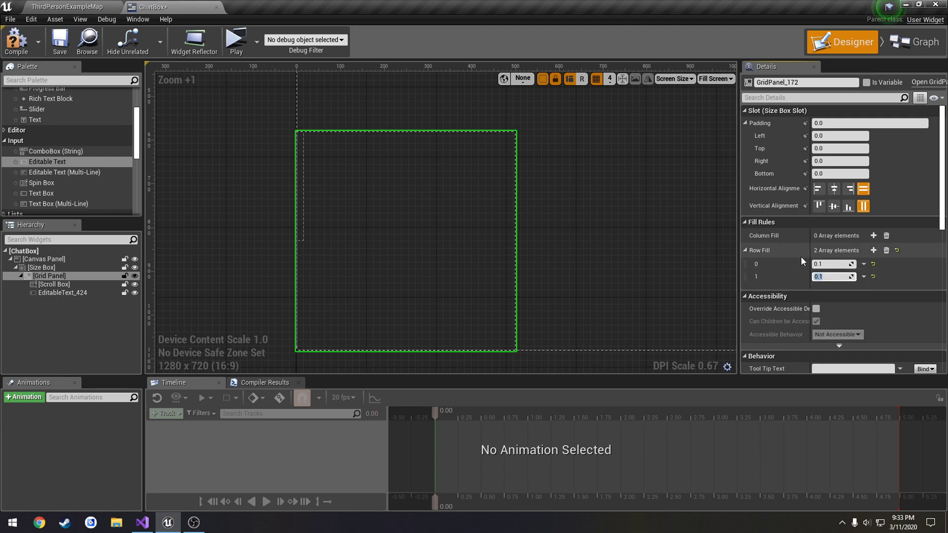
# Move the Editable Text widget down to row 1 of the Grid Panel.
pyautogui.click(79, 284)
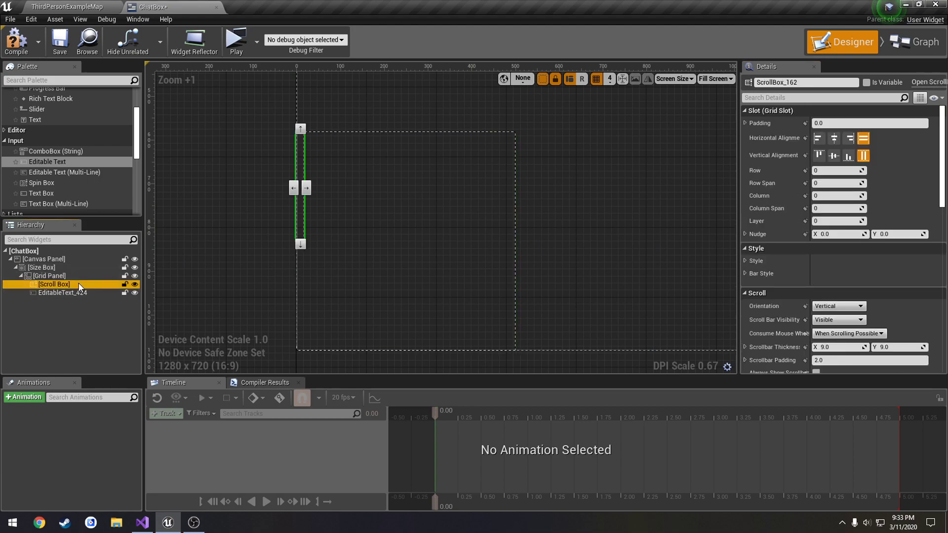
pyautogui.click(76, 293)
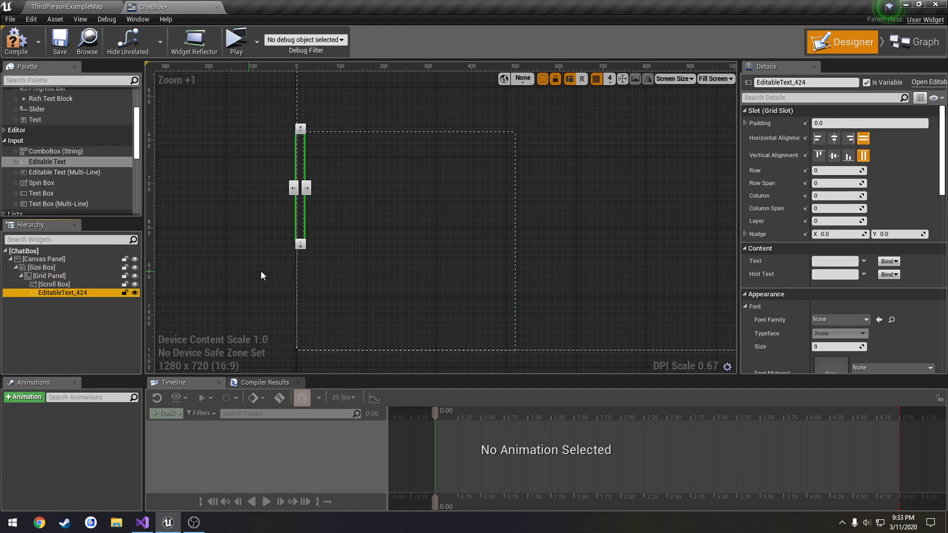
pyautogui.click(301, 244)
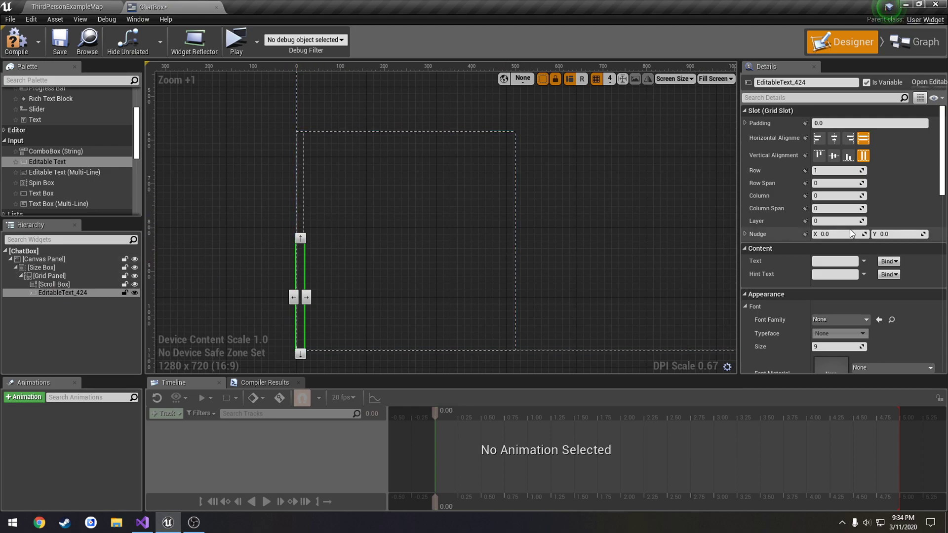
# Add one Column Fill entry to the Grid Panel and set it to 1.0.
pyautogui.click(74, 277)
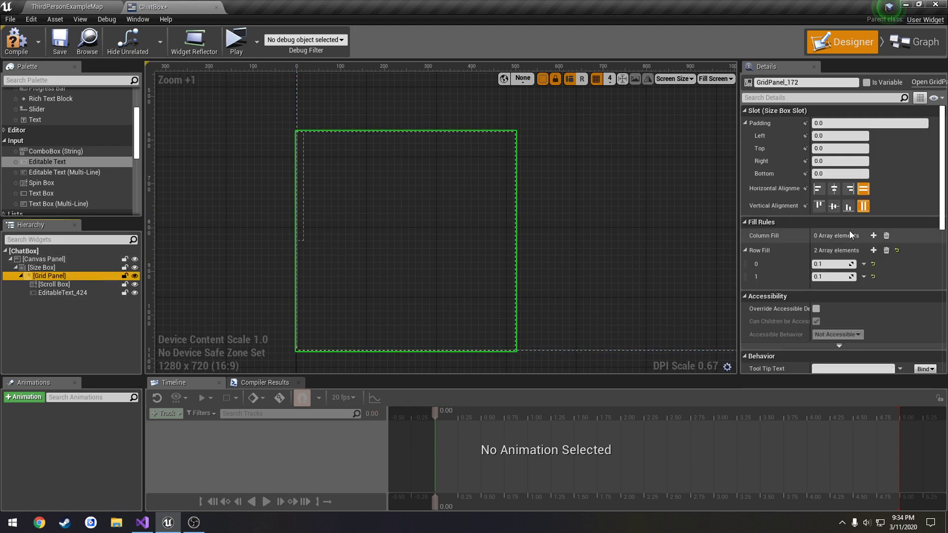
pyautogui.click(873, 236)
pyautogui.click(838, 249)
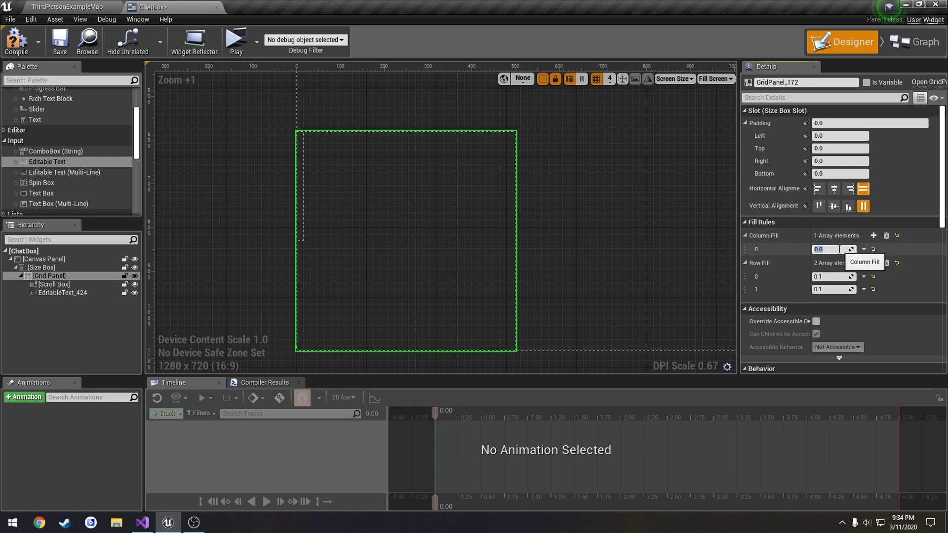
pyautogui.write('1')
pyautogui.press('Return')
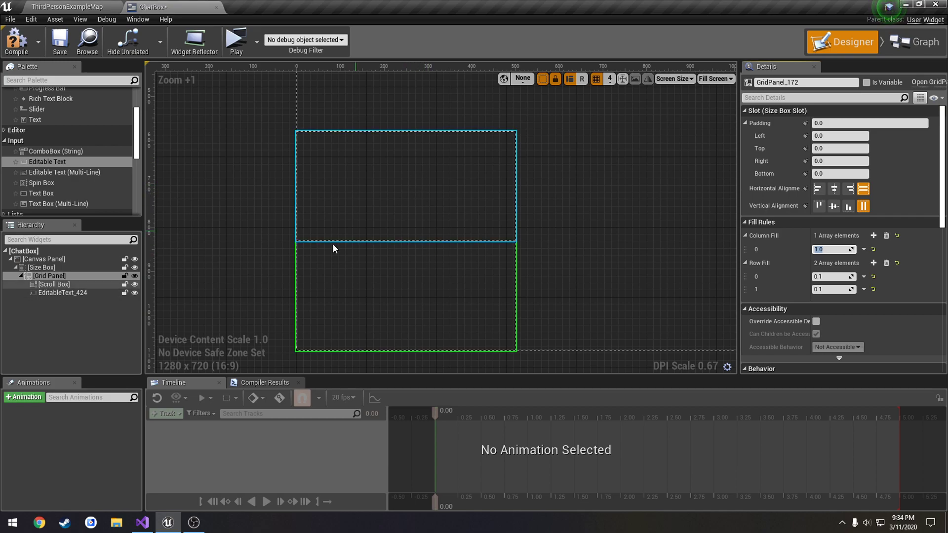
# Set the Grid Panel's Row Fill entry 0 to 0.9, and compile and save the widget.
pyautogui.click(61, 276)
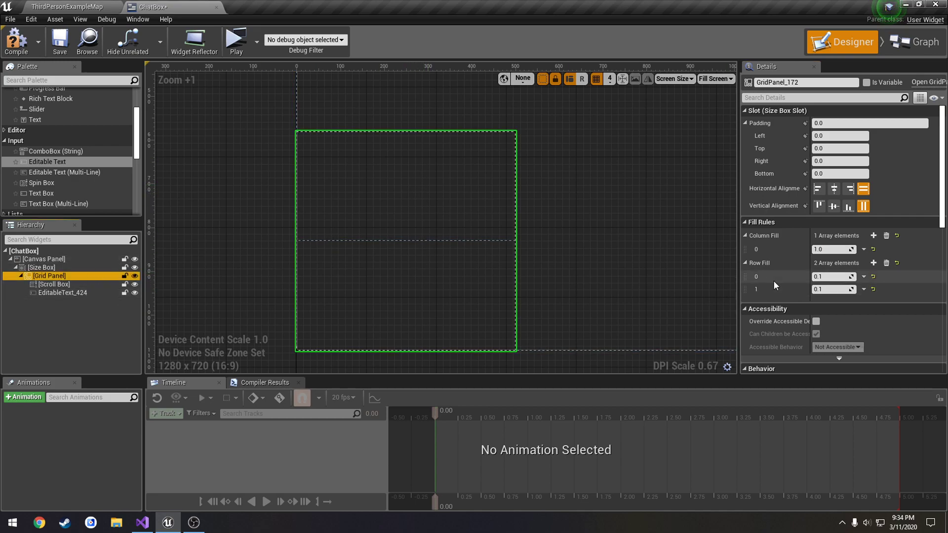
pyautogui.click(830, 276)
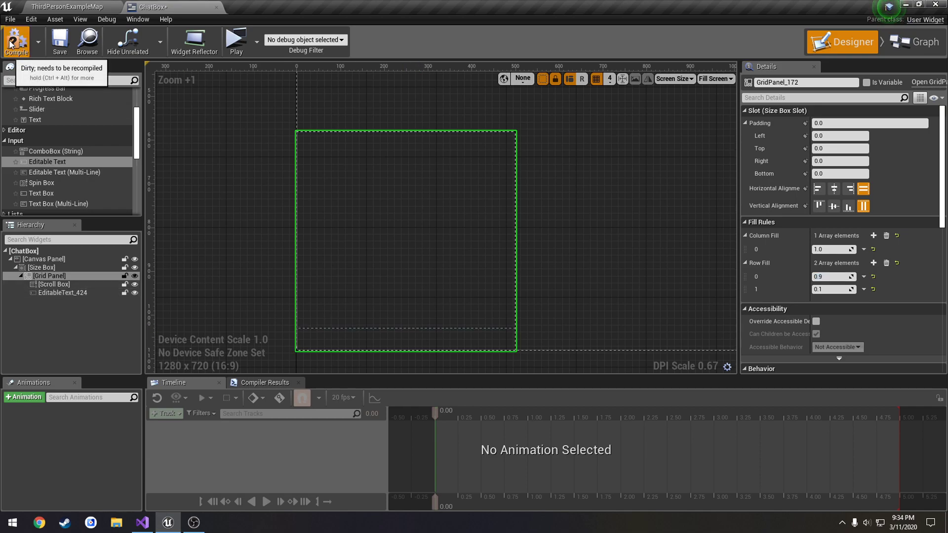
pyautogui.click(57, 47)
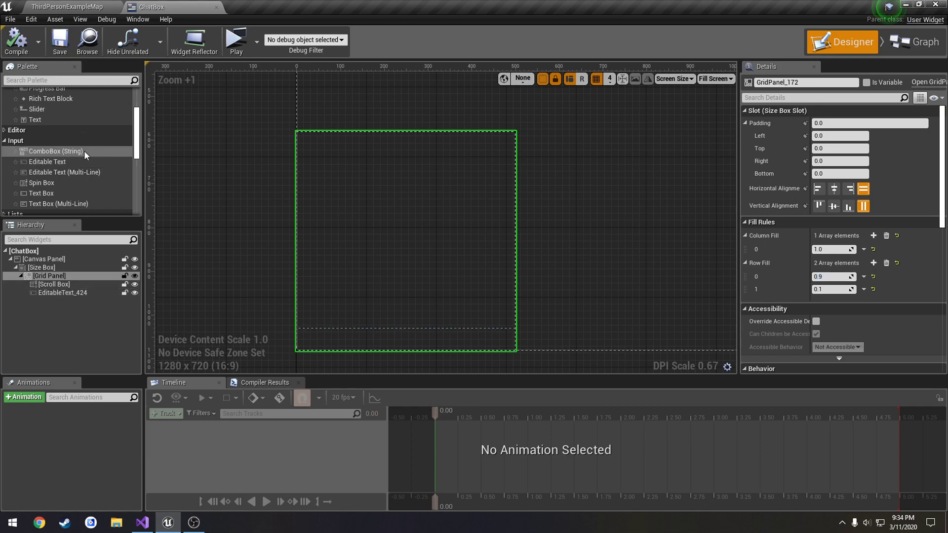
# Set the Editable Text widget's text content to "Enter Text".
pyautogui.click(69, 293)
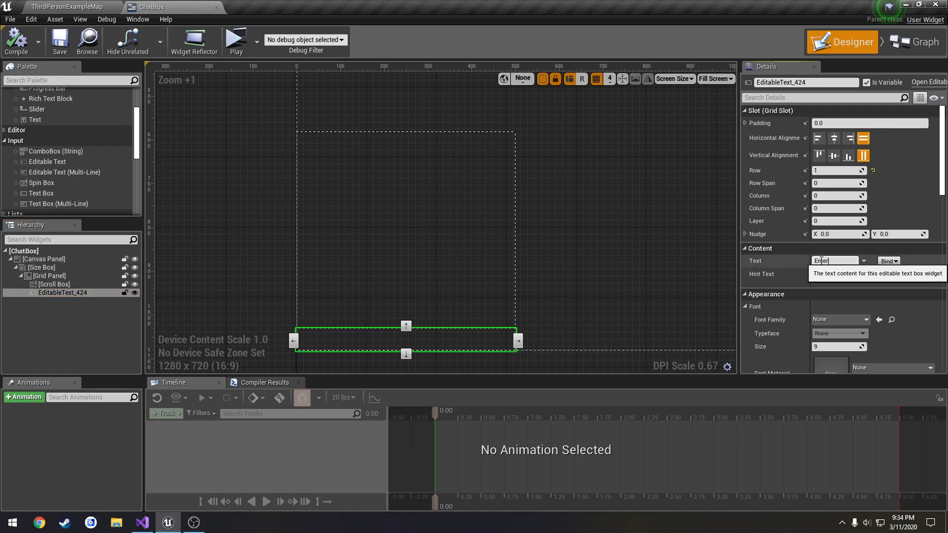
pyautogui.click(822, 261)
pyautogui.write('Enter Text')
pyautogui.press('Return')
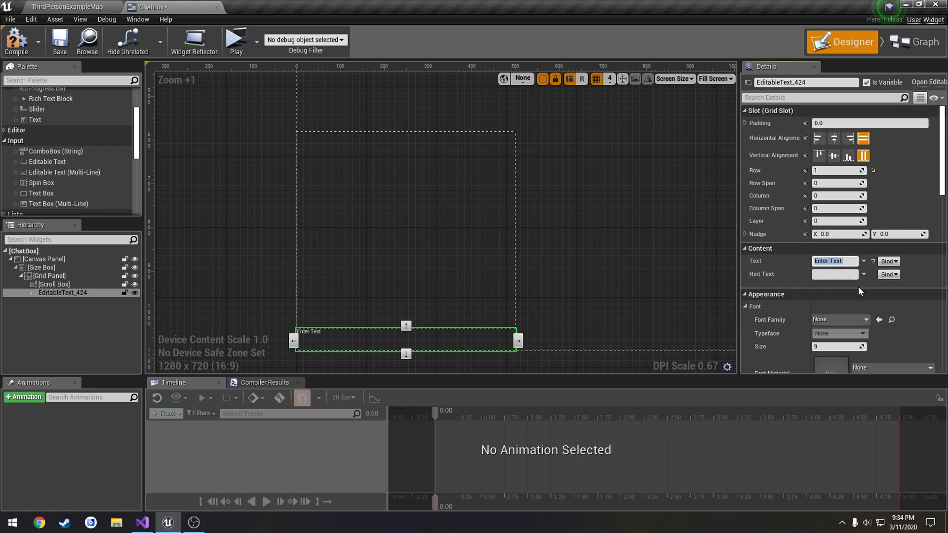
# Try font sizes of 16 and 20 for the Editable Text widget and save the widget.
pyautogui.scroll(-2, 844, 296)
pyautogui.click(842, 312)
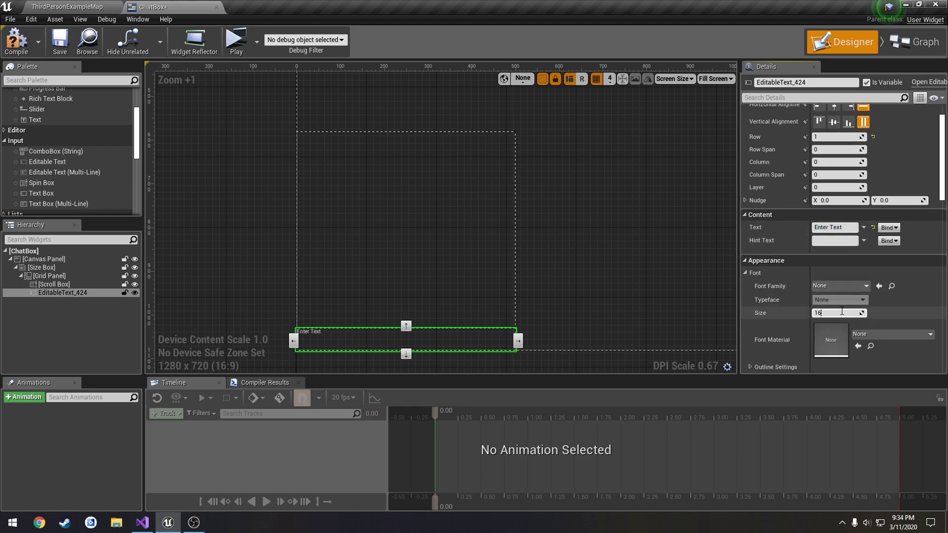
pyautogui.write('16')
pyautogui.press('Return')
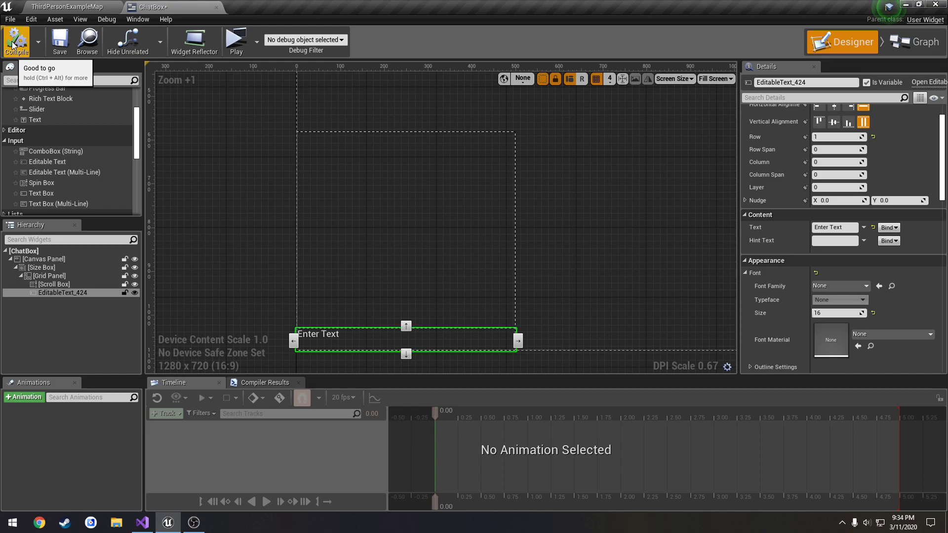
pyautogui.click(834, 313)
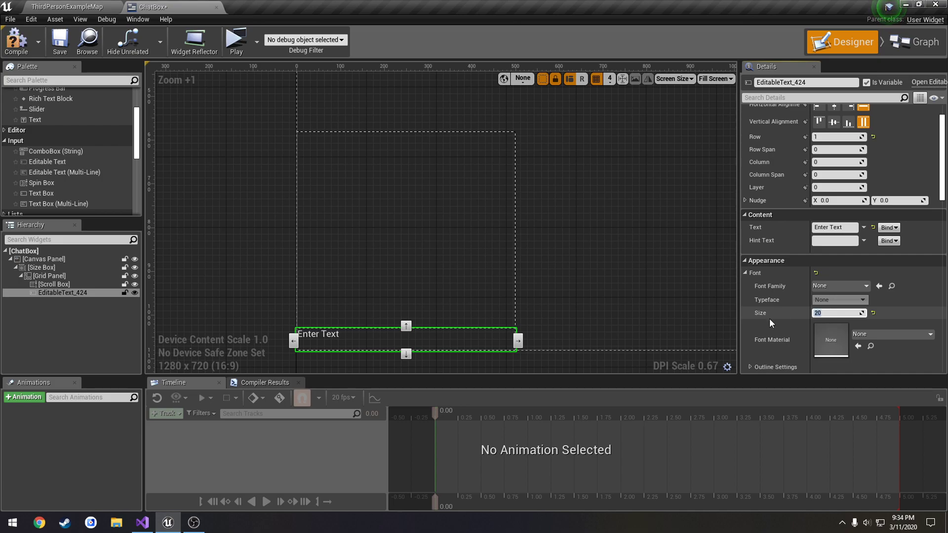
pyautogui.write('20')
pyautogui.press('Return')
pyautogui.click(60, 42)
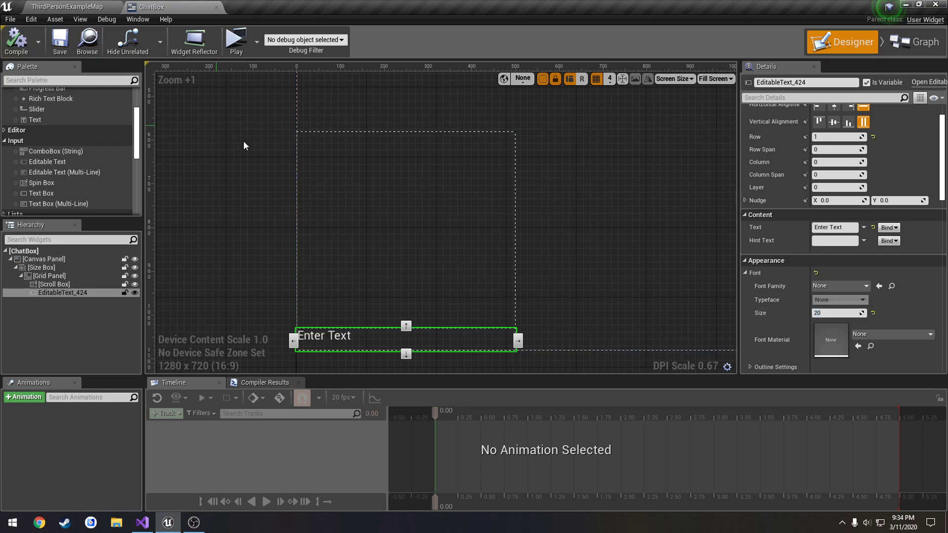
# Set the Editable Text widget's font size to 18, and compile and save the widget.
pyautogui.click(836, 313)
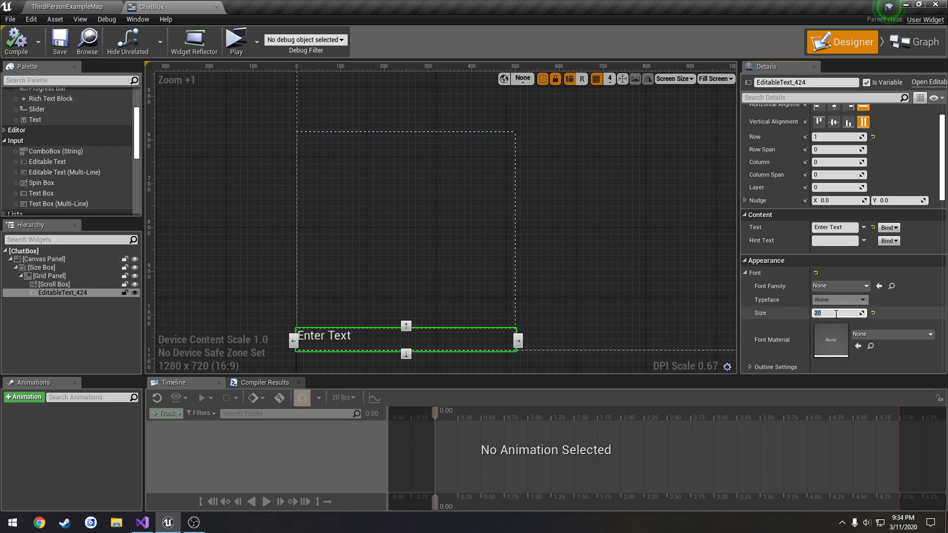
pyautogui.write('18')
pyautogui.press('Return')
pyautogui.click(59, 42)
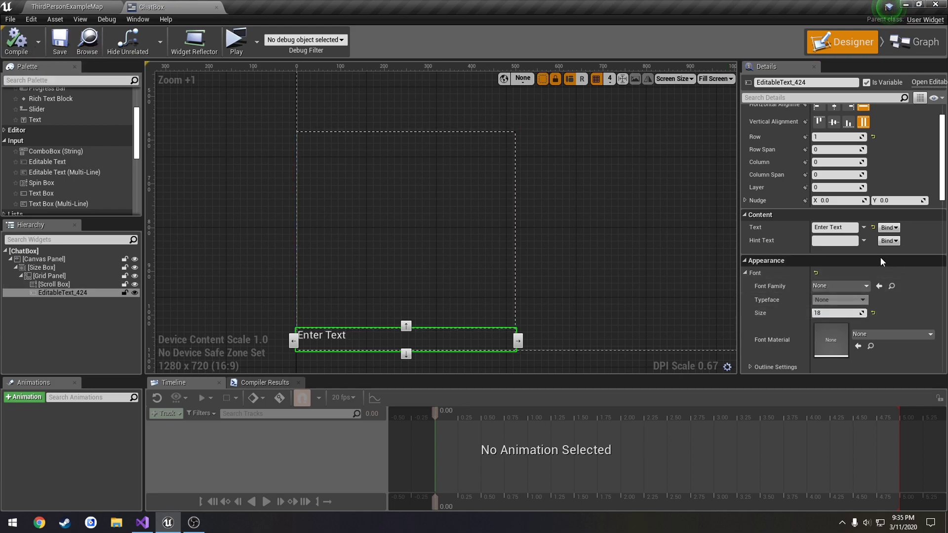
# Try centre justification for the Editable Text widget's text.
pyautogui.scroll(-5, 881, 261)
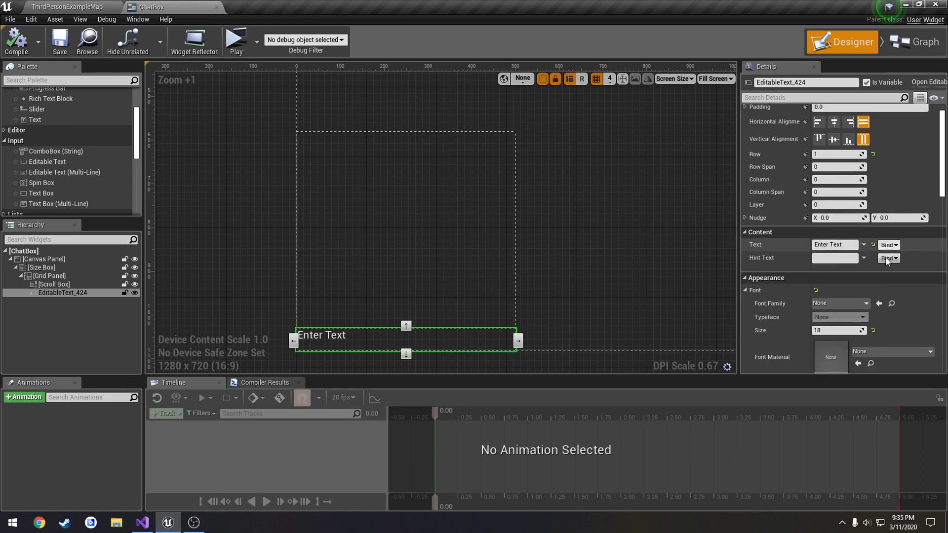
pyautogui.scroll(-3, 887, 257)
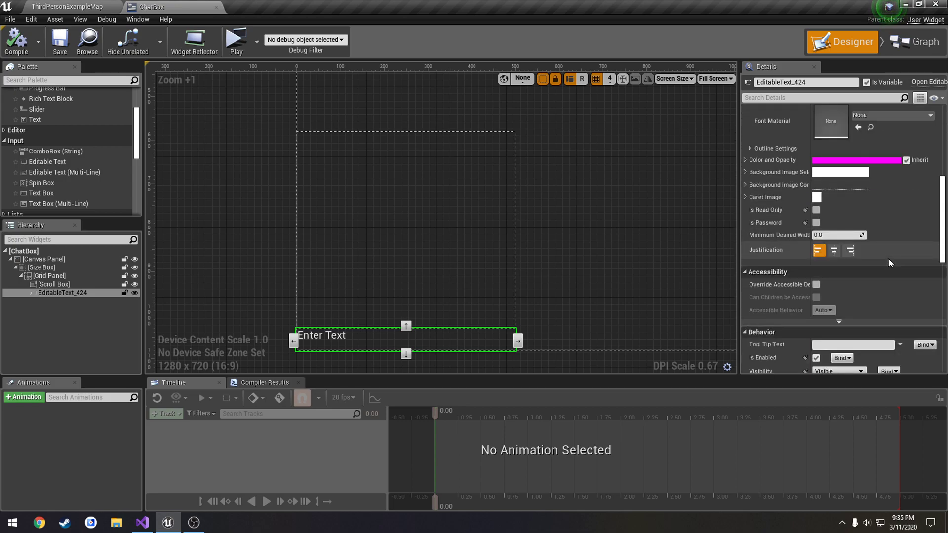
pyautogui.click(835, 250)
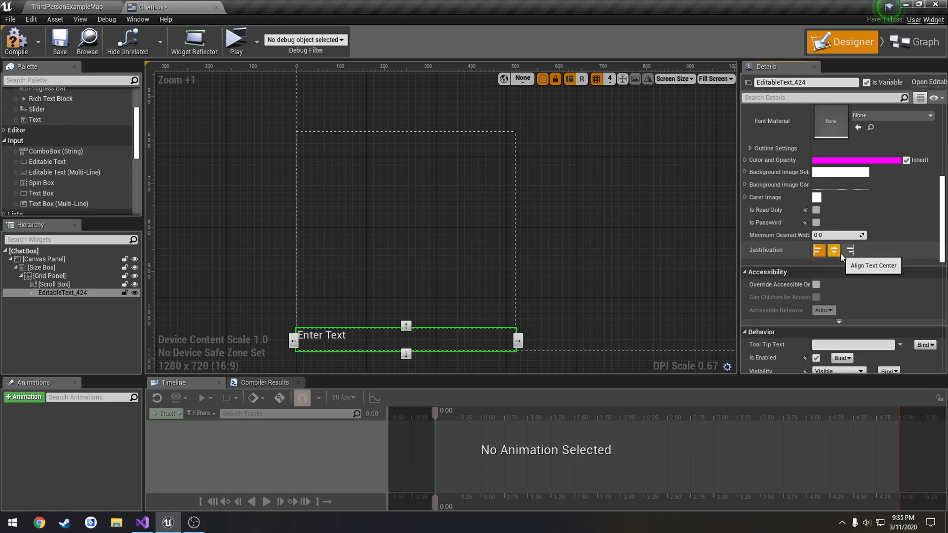
pyautogui.scroll(-2, 889, 254)
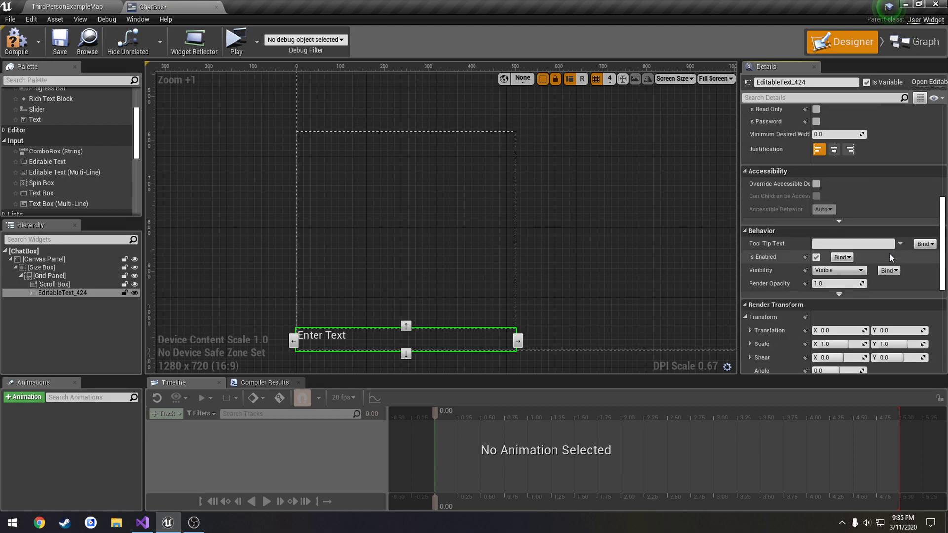
# Rename the Editable Text widget as ETBUserText.
pyautogui.scroll(5, 889, 253)
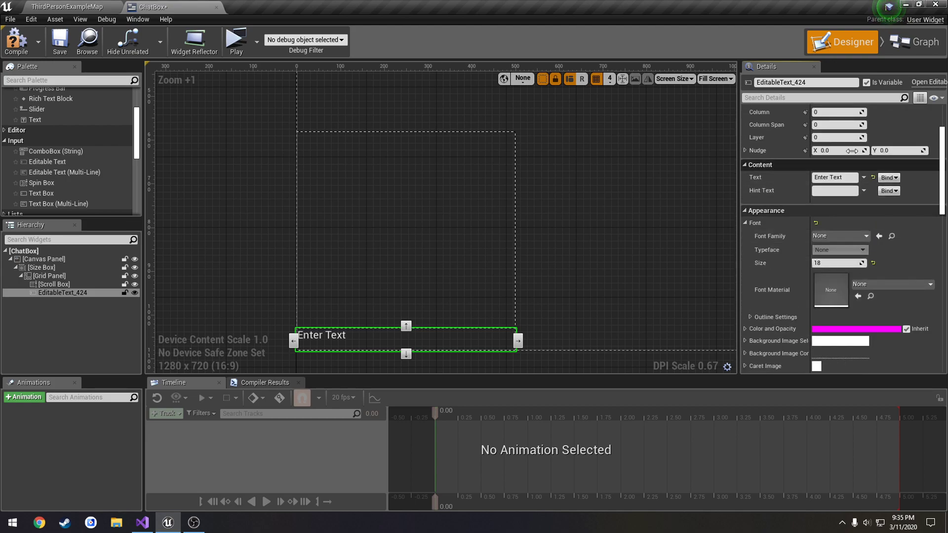
pyautogui.moveTo(814, 82); pyautogui.dragTo(755, 83)
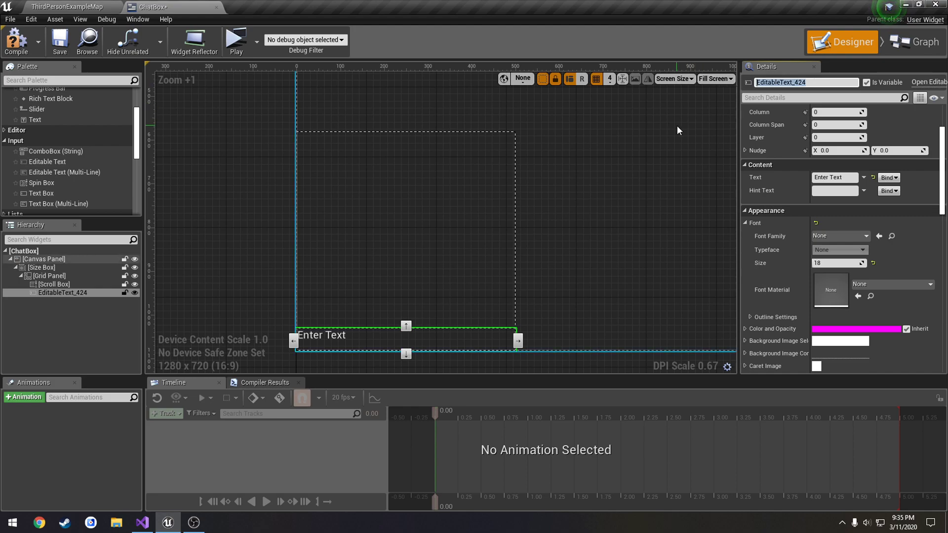
pyautogui.write('ETB')
pyautogui.write('UserText')
pyautogui.press('Return')
# Rename the Scroll Box as SCRLBMessages, expose it as a variable, and save the widget.
pyautogui.click(68, 284)
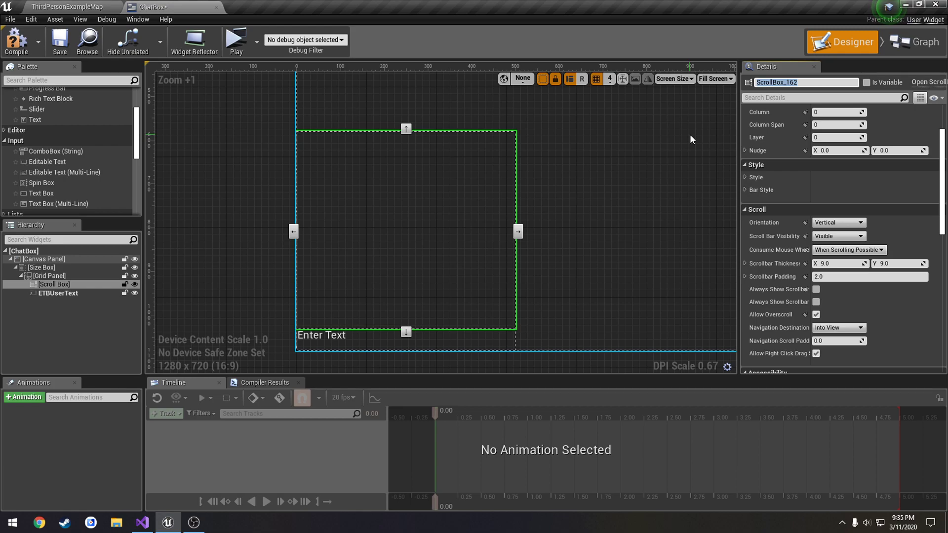
pyautogui.write('SCRLBMessages')
pyautogui.press('Return')
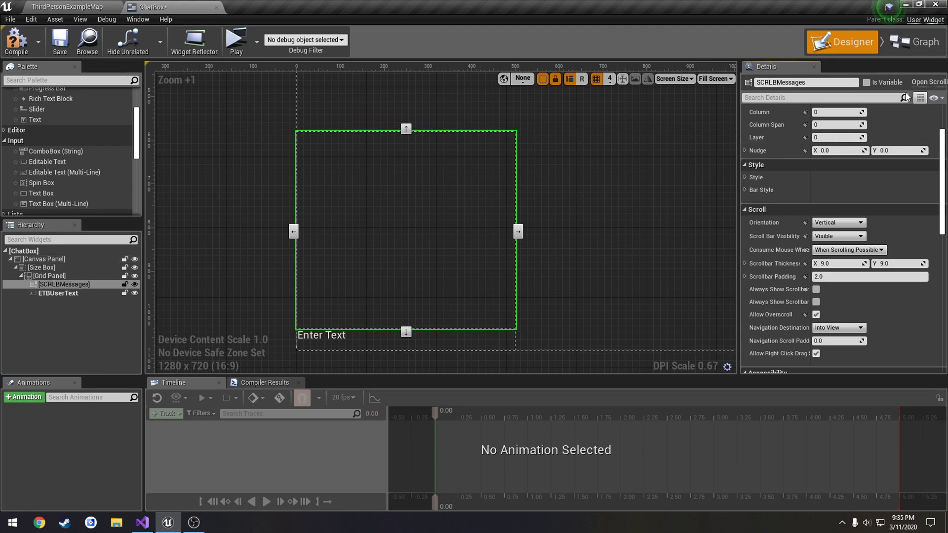
pyautogui.click(867, 83)
pyautogui.click(60, 50)
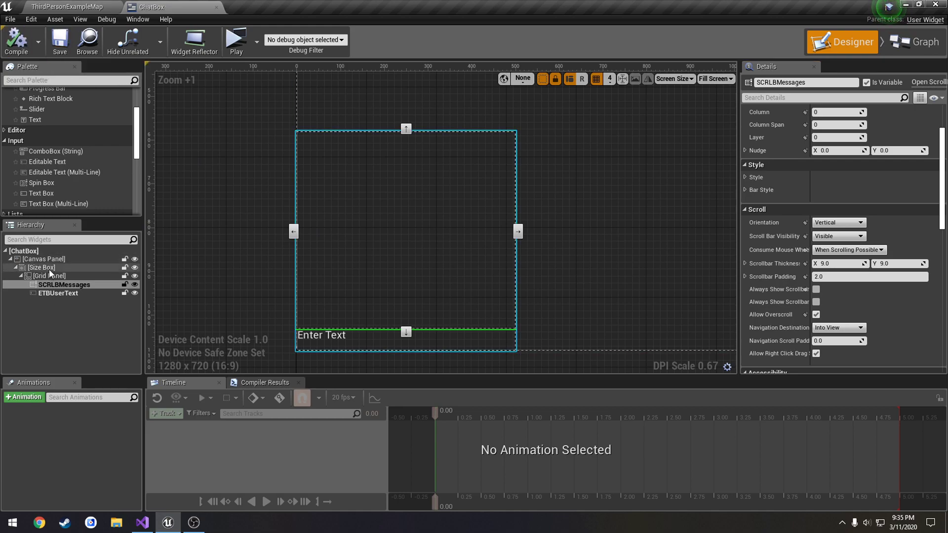
# Rename the Size Box as SBFrame, expose it as a variable, and save the widget.
pyautogui.click(49, 269)
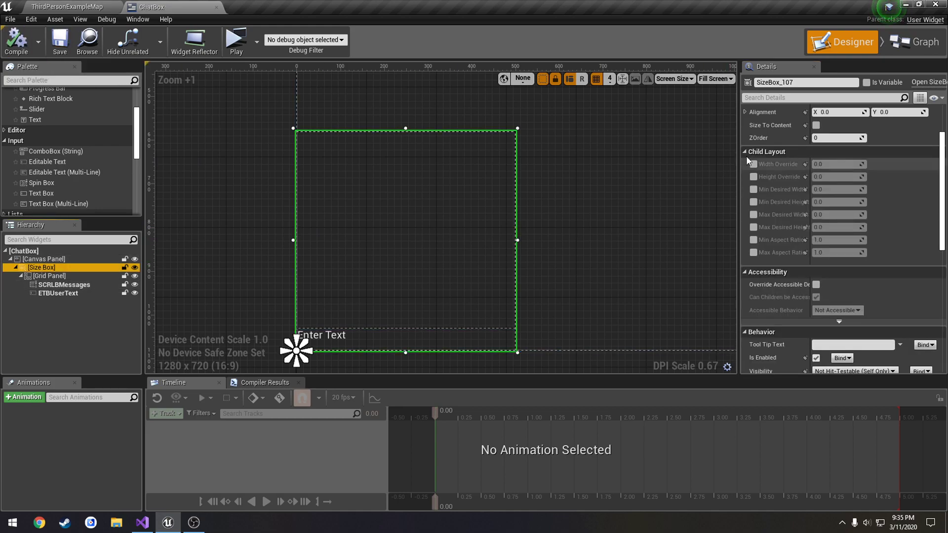
pyautogui.click(804, 83)
pyautogui.write('SB')
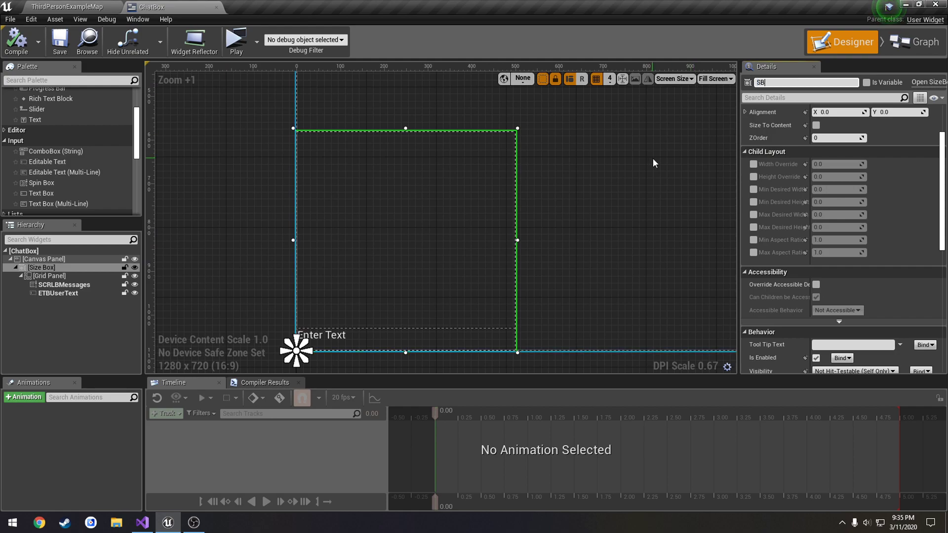
pyautogui.write('Frame')
pyautogui.press('Return')
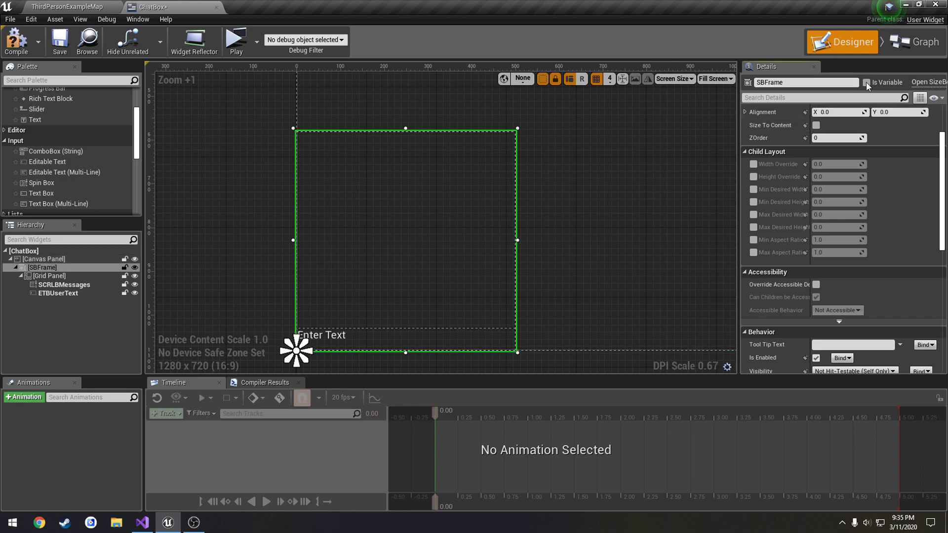
pyautogui.click(866, 83)
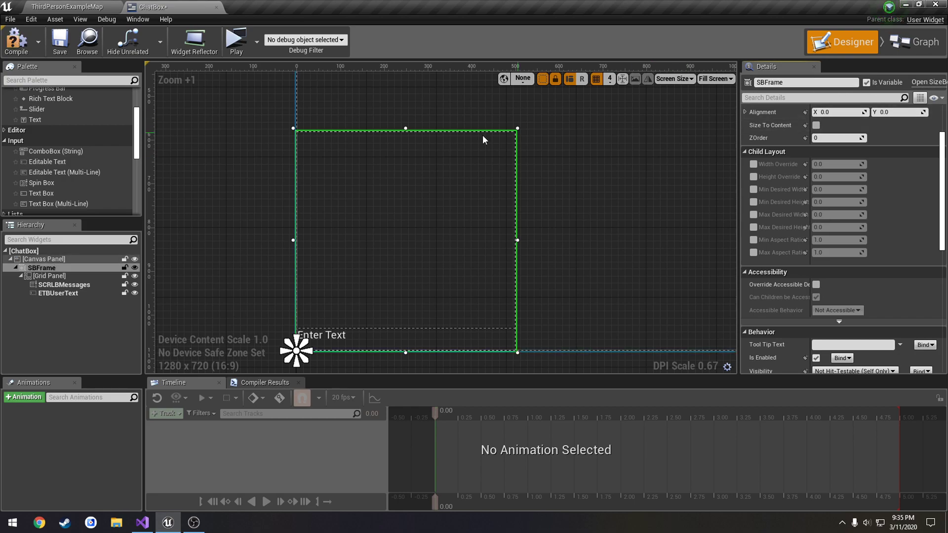
pyautogui.click(61, 42)
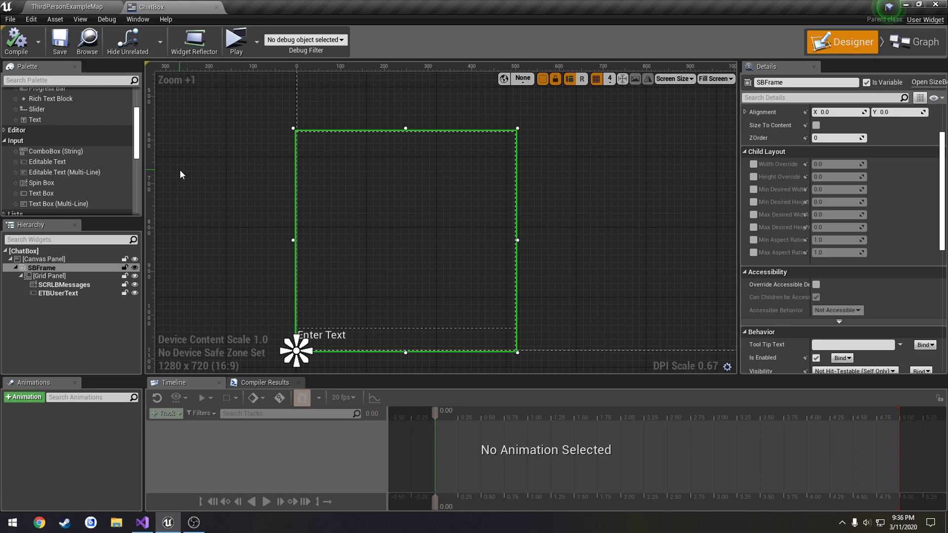
# Open the ThirdPersonCharacter blueprint from the ThirdPersonCPP Blueprints folder of the project content.
pyautogui.click(69, 3)
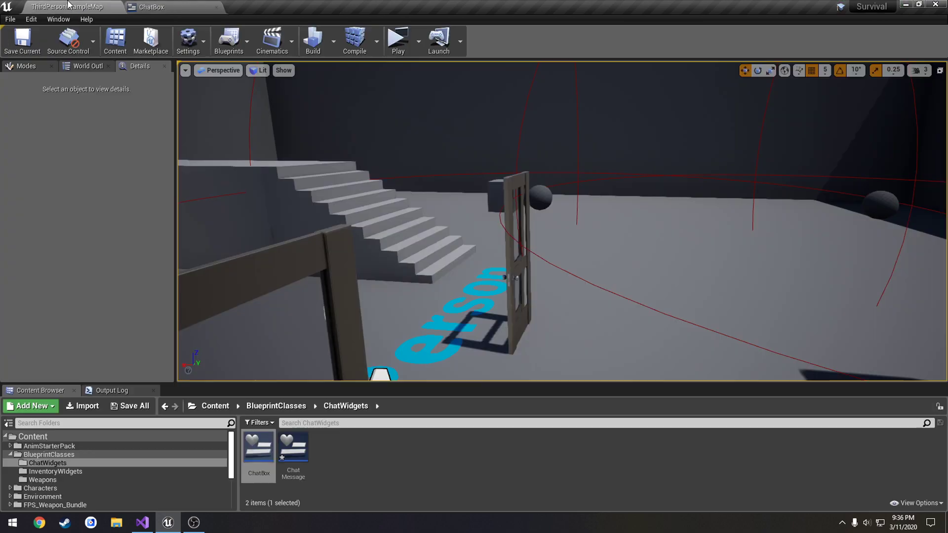
pyautogui.scroll(-5, 188, 469)
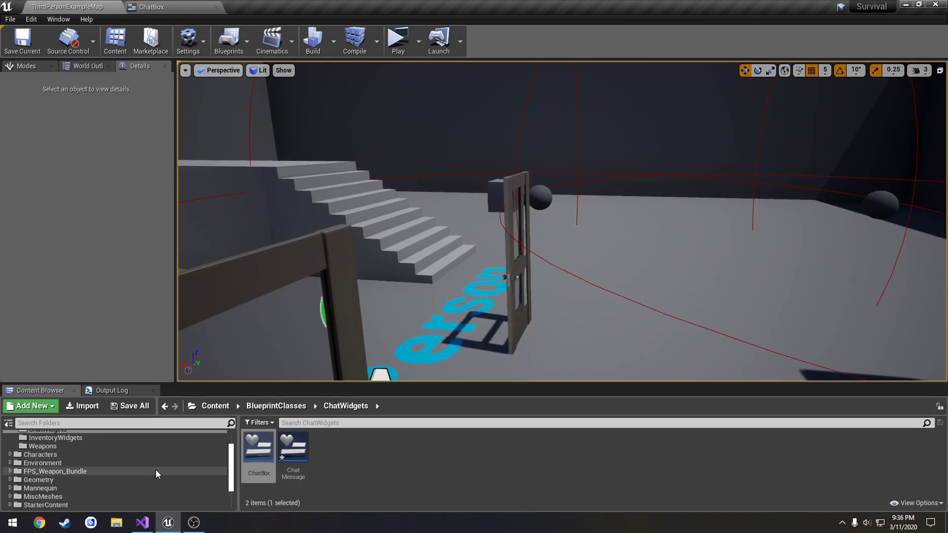
pyautogui.click(70, 477)
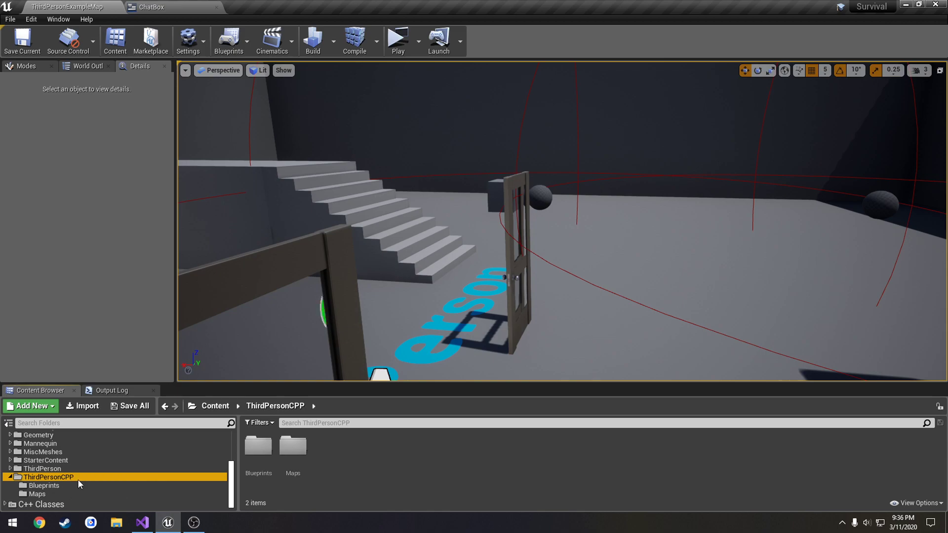
pyautogui.doubleClick(262, 447)
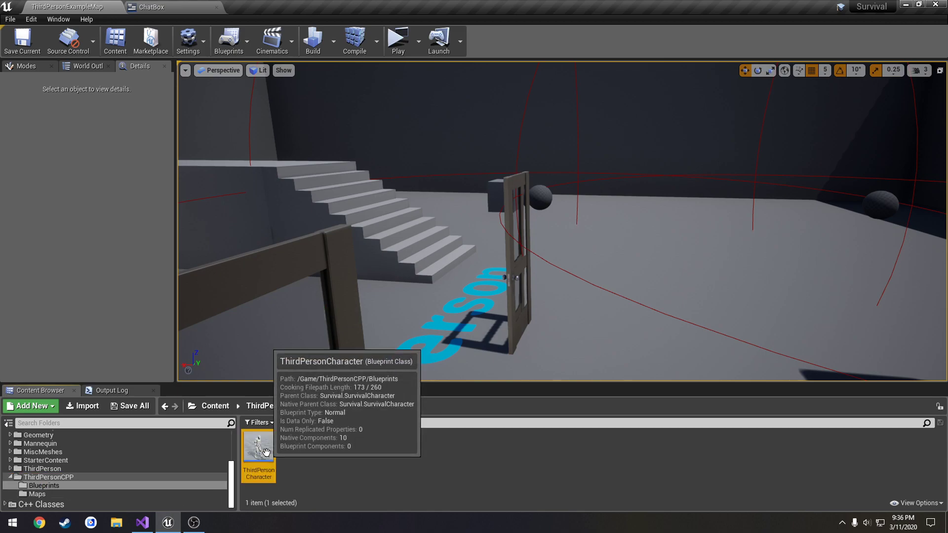
pyautogui.doubleClick(262, 447)
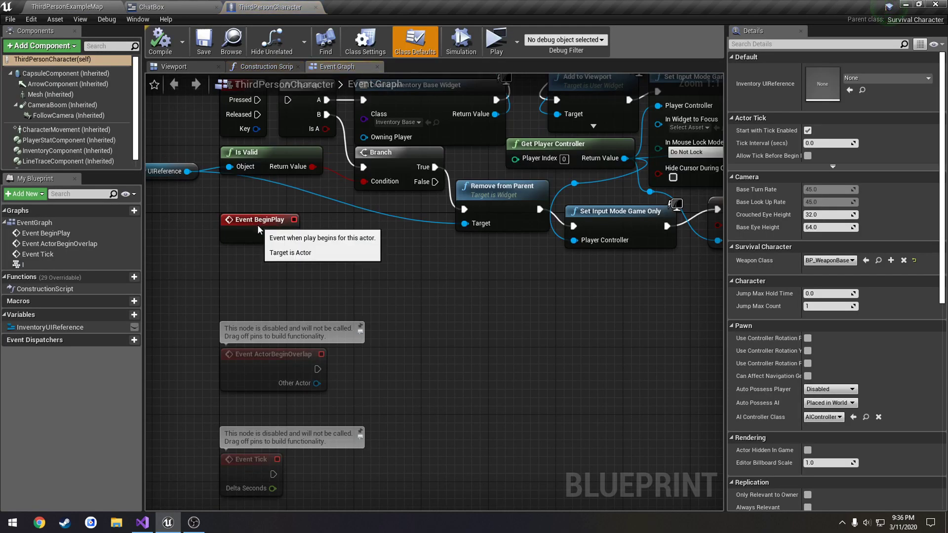
# Reposition the Event BeginPlay node in the free space below the inventory nodes of the Event Graph.
pyautogui.moveTo(257, 225); pyautogui.dragTo(260, 267)
pyautogui.moveTo(322, 254); pyautogui.dragTo(381, 282, button='right')
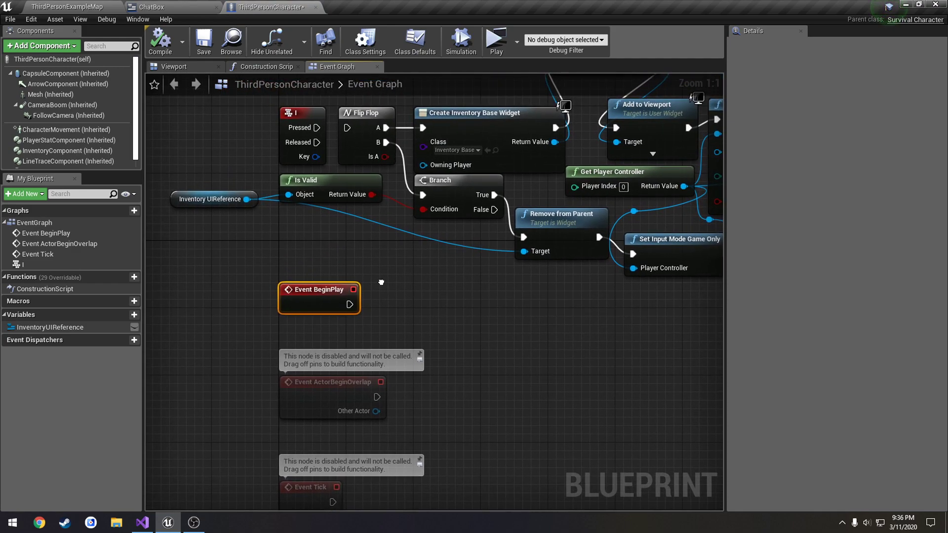
pyautogui.moveTo(330, 297); pyautogui.dragTo(326, 268)
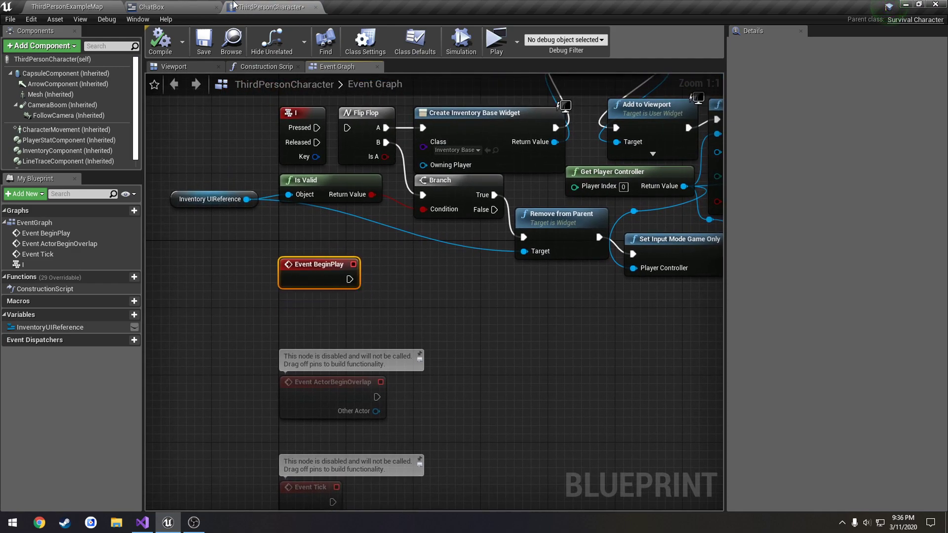
pyautogui.click(189, 2)
pyautogui.click(269, 7)
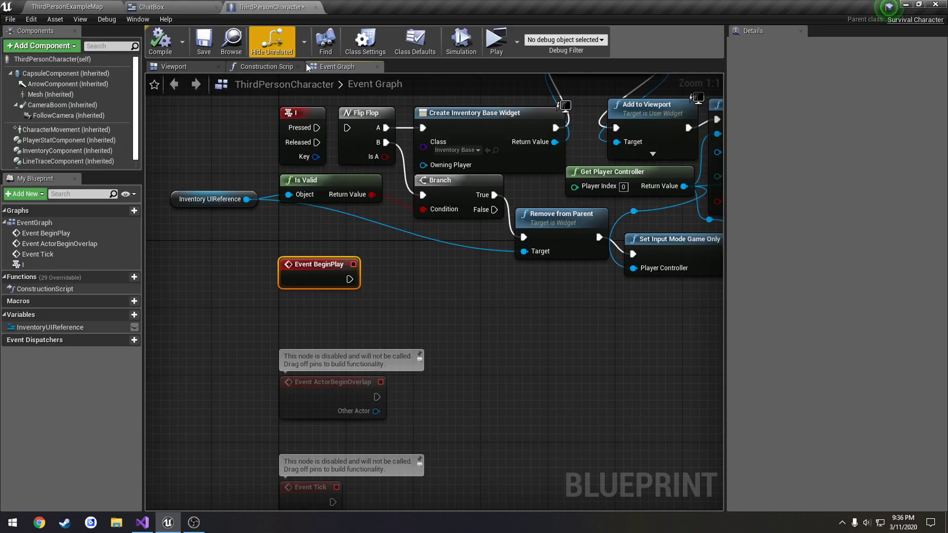
# Add a Create Widget node with class ChatBox beside Event BeginPlay and connect it to that event's execution output.
pyautogui.rightClick(373, 308)
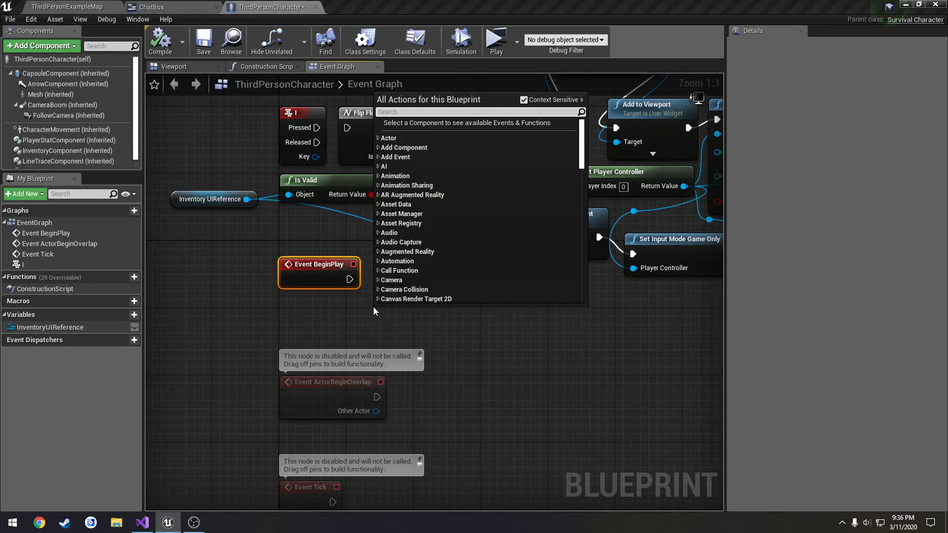
pyautogui.write('createwd')
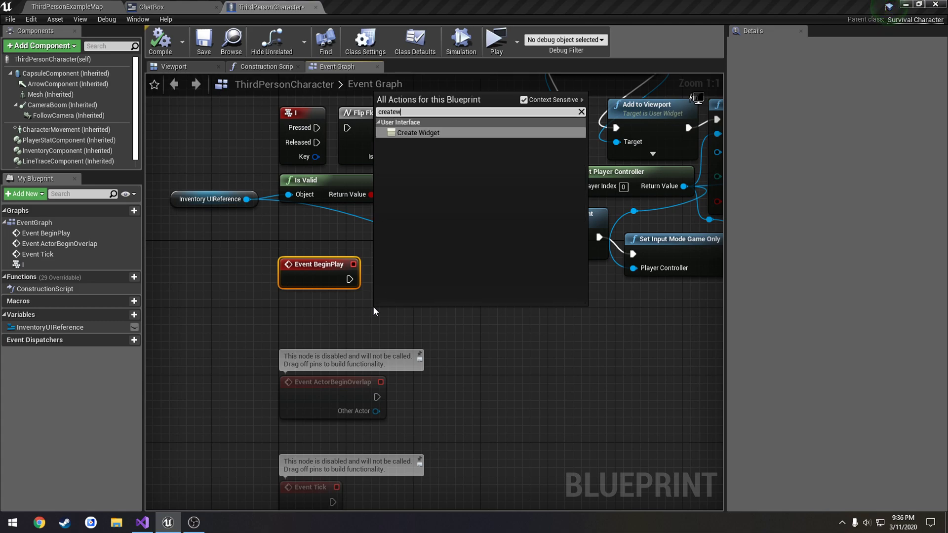
pyautogui.press('BackSpace')
pyautogui.press('Return')
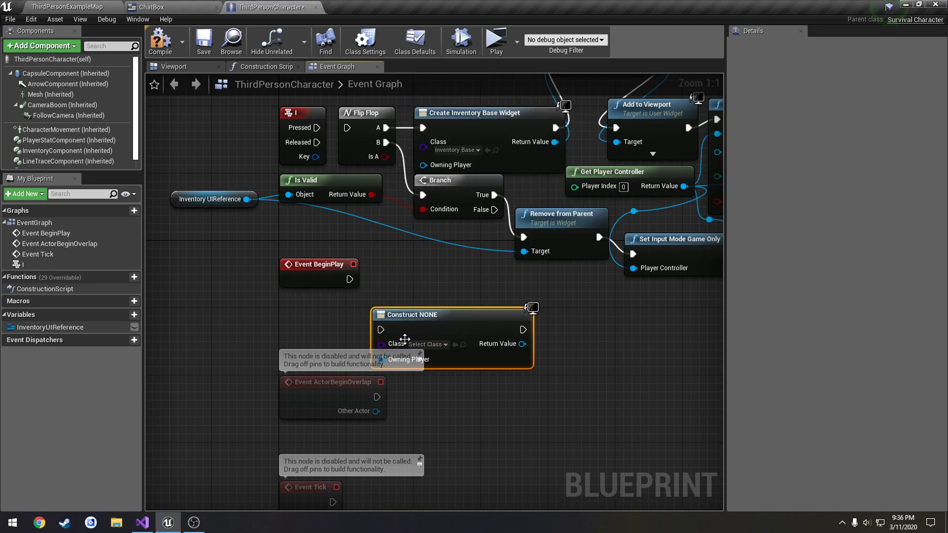
pyautogui.moveTo(380, 330); pyautogui.dragTo(350, 279)
pyautogui.moveTo(391, 310); pyautogui.dragTo(401, 269)
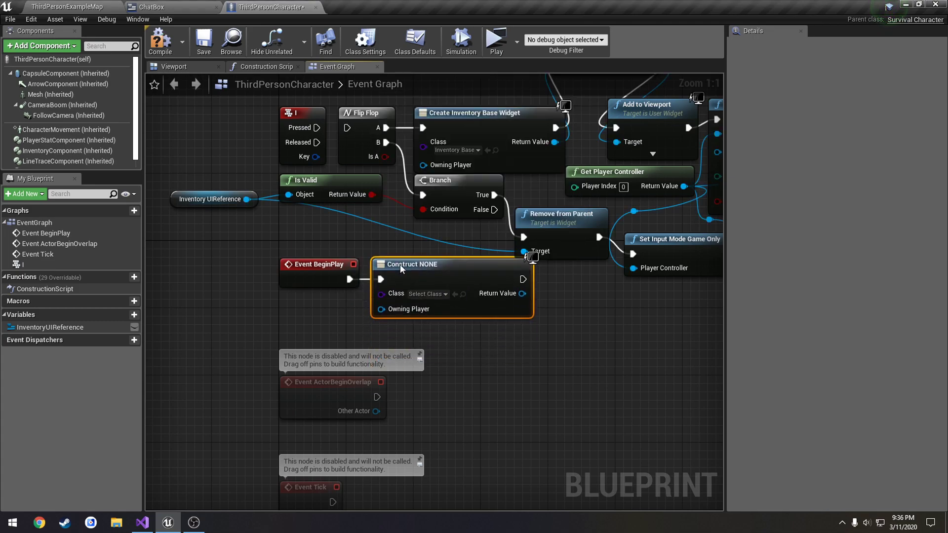
pyautogui.click(434, 294)
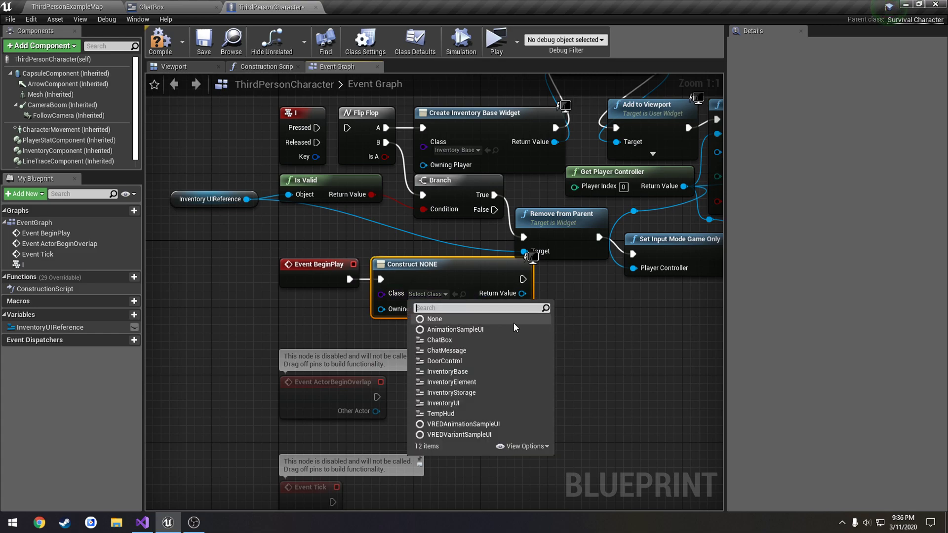
pyautogui.click(467, 341)
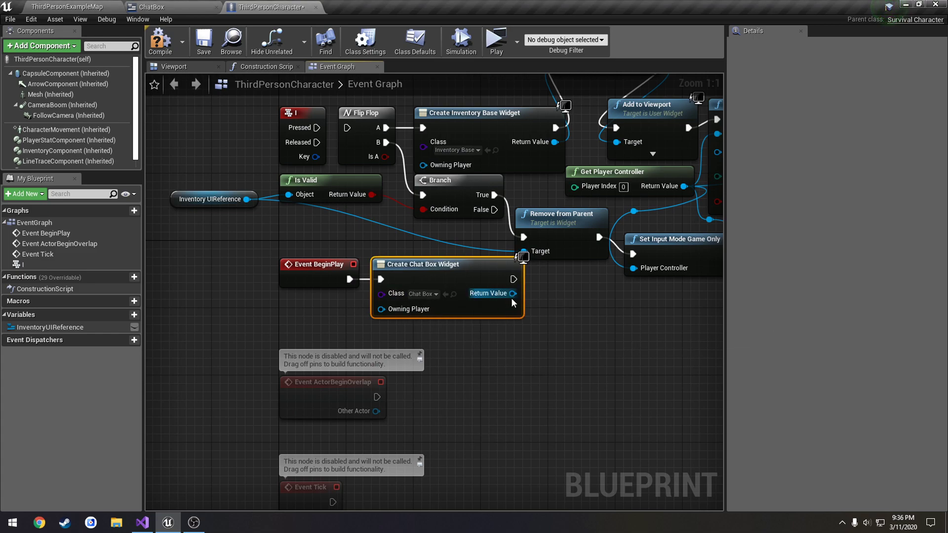
# Add an Add to Viewport node from the Chat Box widget's return value, tidy the nodes, and compile and save the blueprint.
pyautogui.moveTo(512, 294); pyautogui.dragTo(551, 336)
pyautogui.write('addt')
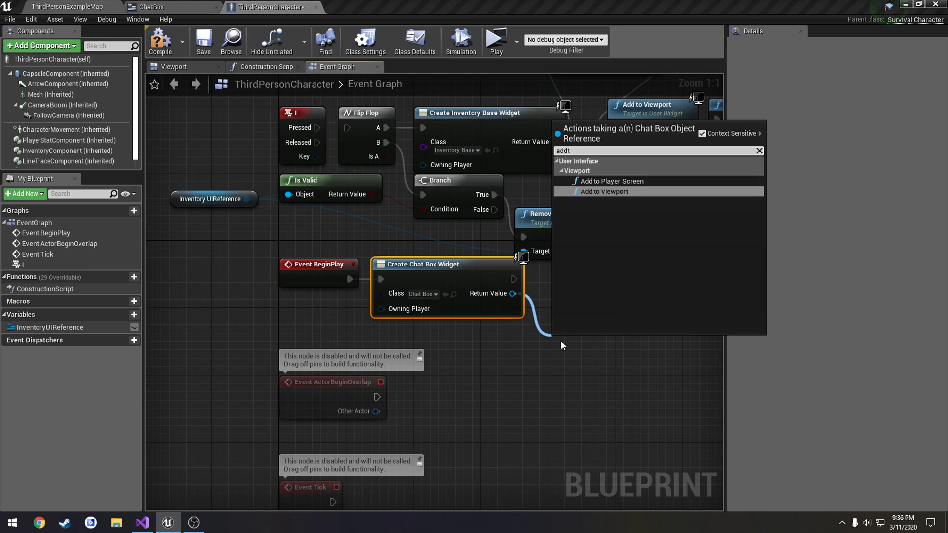
pyautogui.click(603, 192)
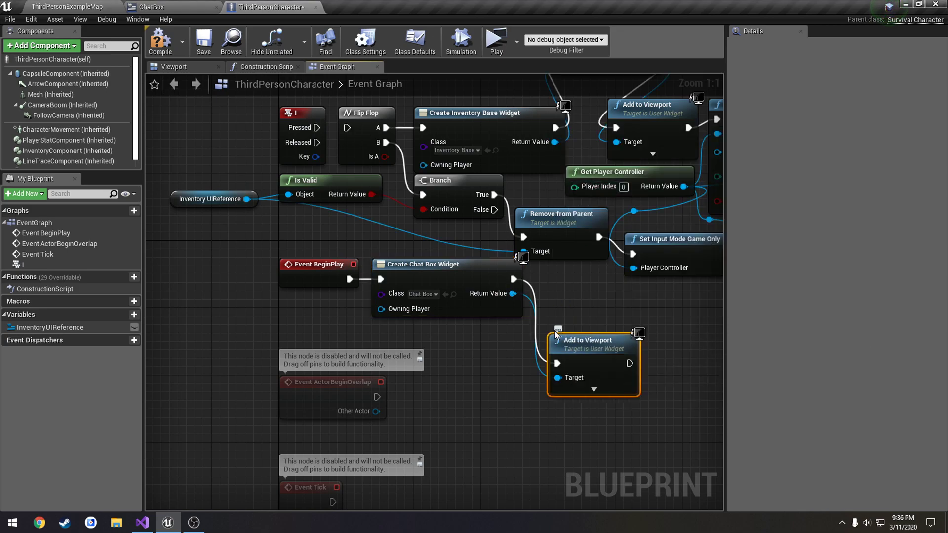
pyautogui.moveTo(464, 271); pyautogui.dragTo(464, 289)
pyautogui.moveTo(585, 347); pyautogui.dragTo(587, 314)
pyautogui.click(160, 44)
pyautogui.click(203, 42)
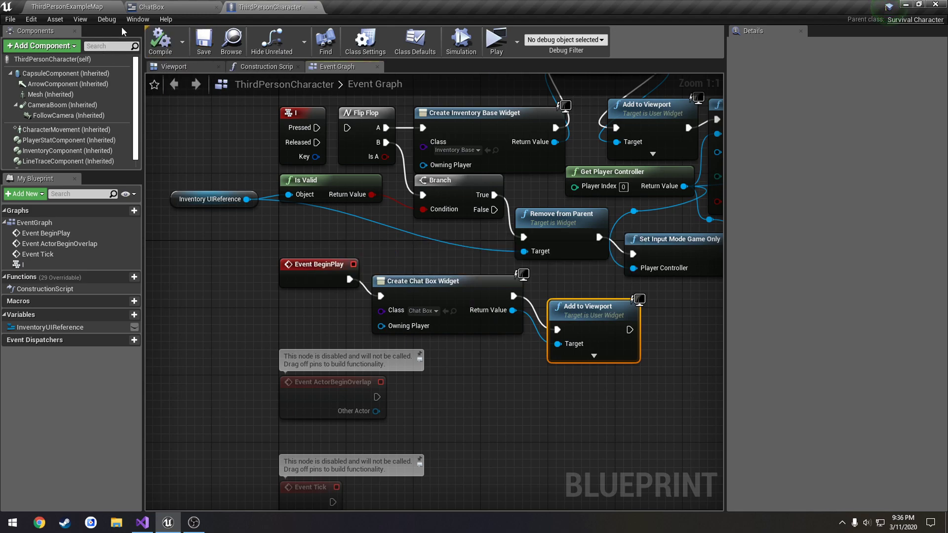
# Play-test the level: open the inventory, enter and erase sample text in the chat entry field, and end the session.
pyautogui.click(74, 7)
pyautogui.click(408, 48)
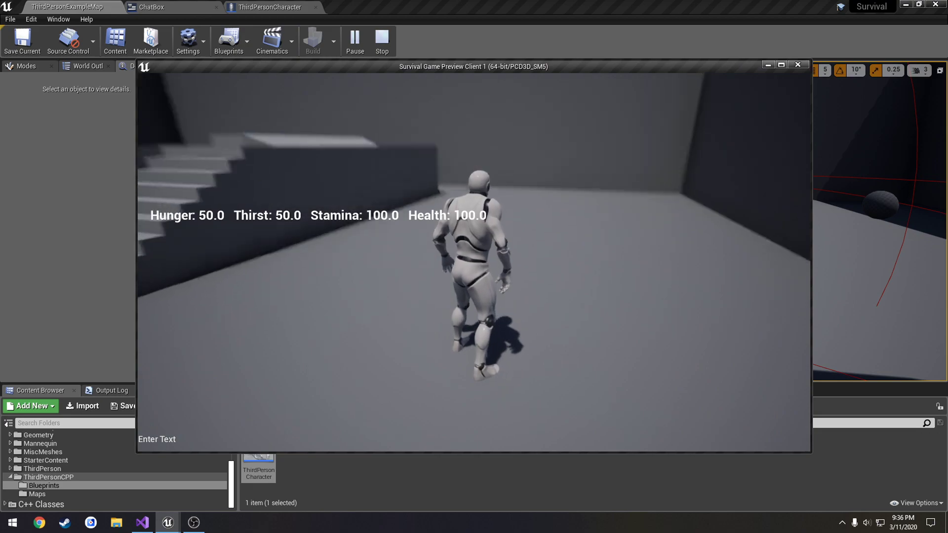
pyautogui.press('i')
pyautogui.click(166, 439)
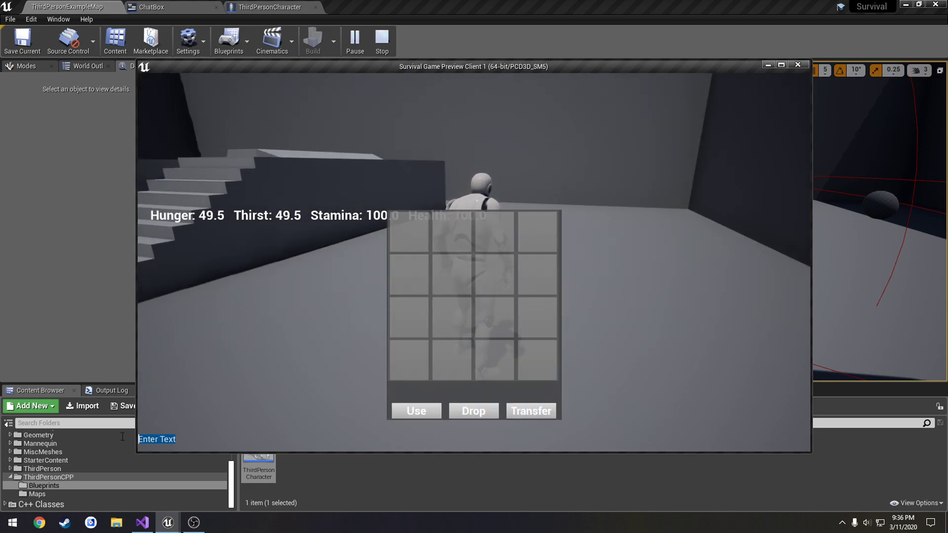
pyautogui.write('asdfasdfasfasdfasfasdf')
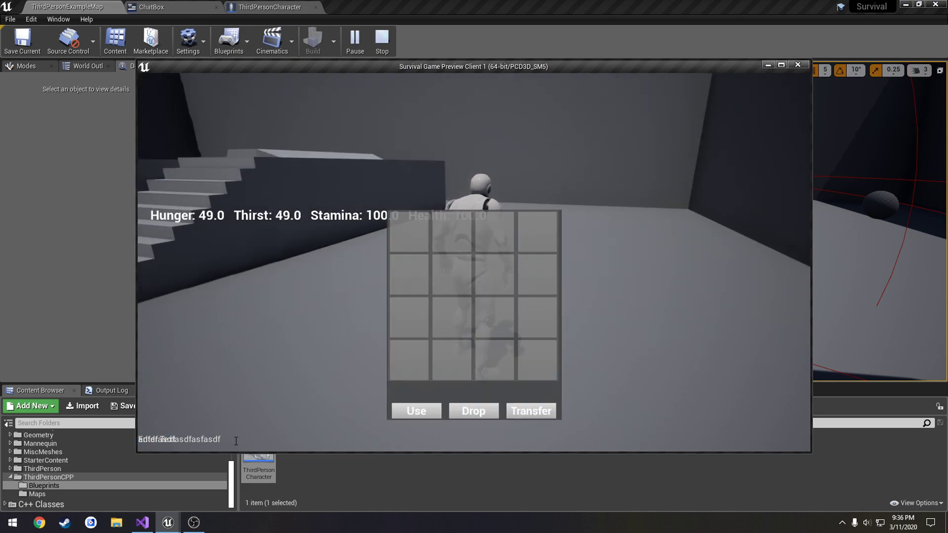
pyautogui.moveTo(236, 441); pyautogui.dragTo(136, 441)
pyautogui.press('BackSpace')
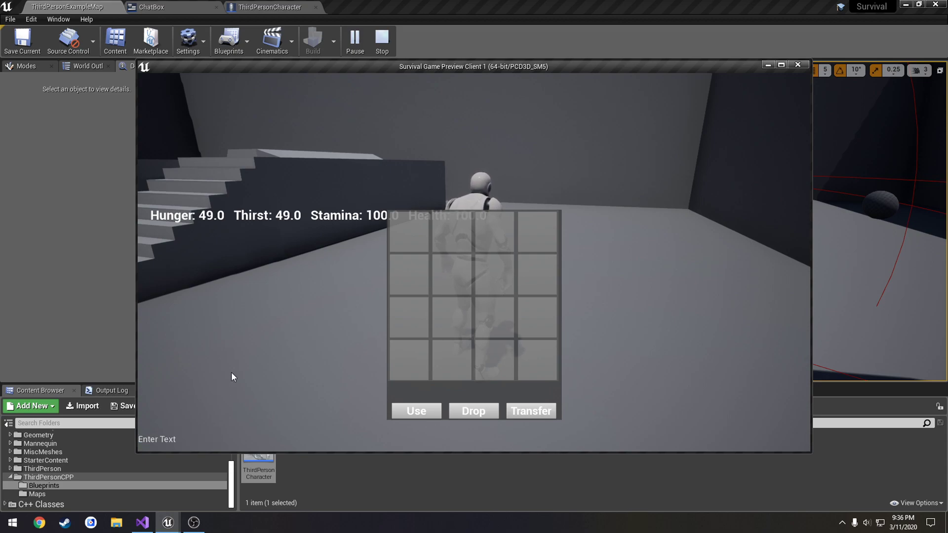
pyautogui.press('Escape')
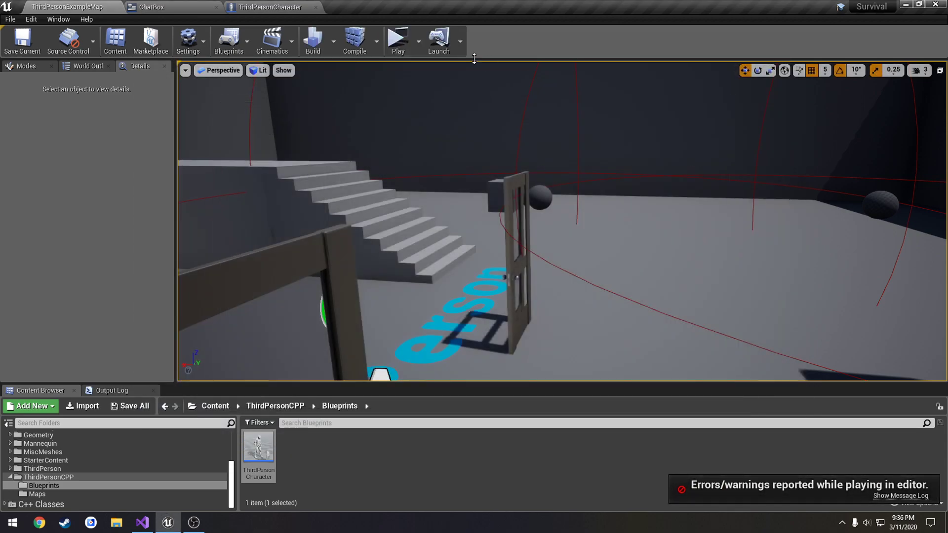
# Play-test the level in the selected viewport, open the inventory, focus the chat entry field, end the session and close the message log.
pyautogui.click(418, 49)
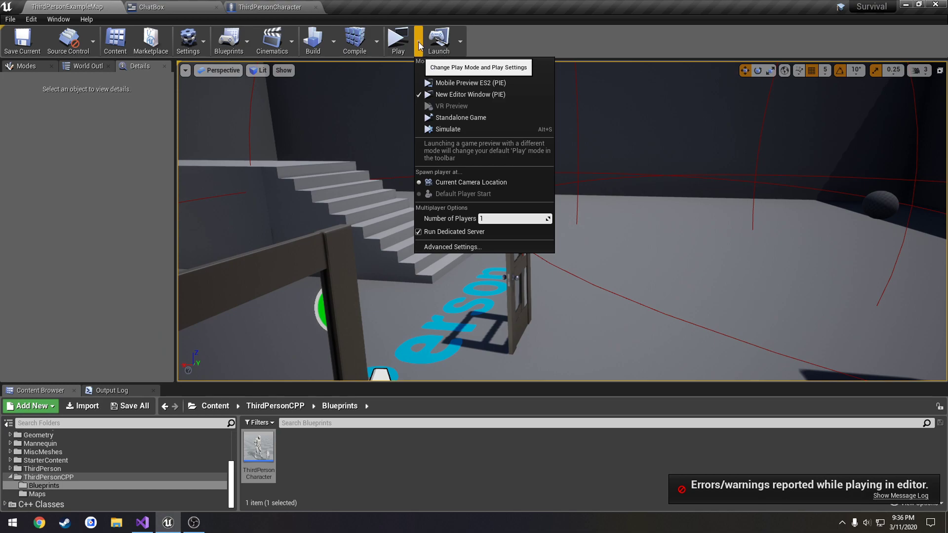
pyautogui.click(455, 70)
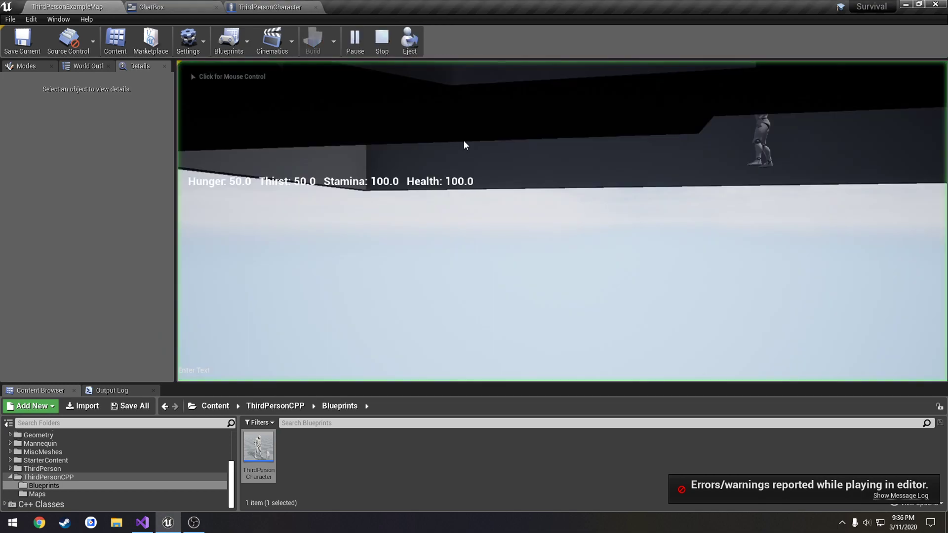
pyautogui.click(459, 224)
pyautogui.press('i')
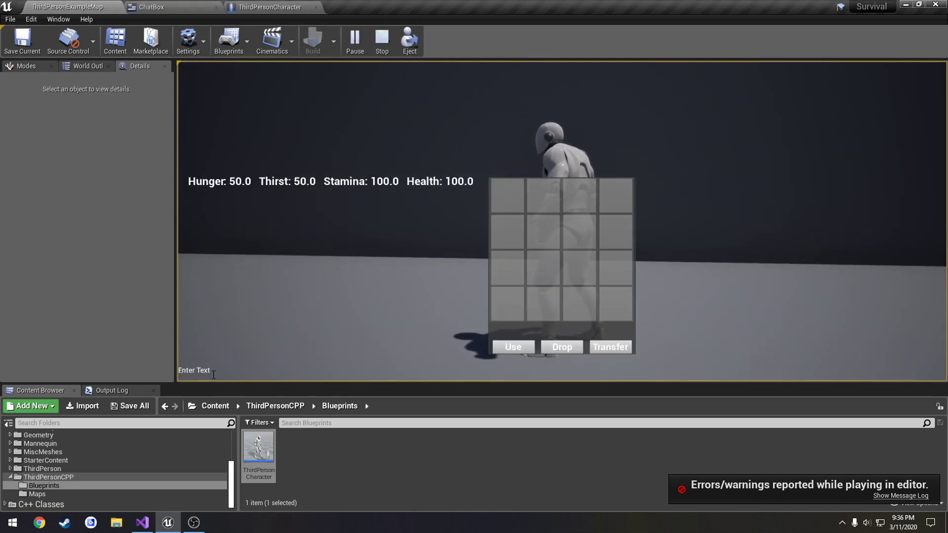
pyautogui.click(210, 370)
pyautogui.press('Escape')
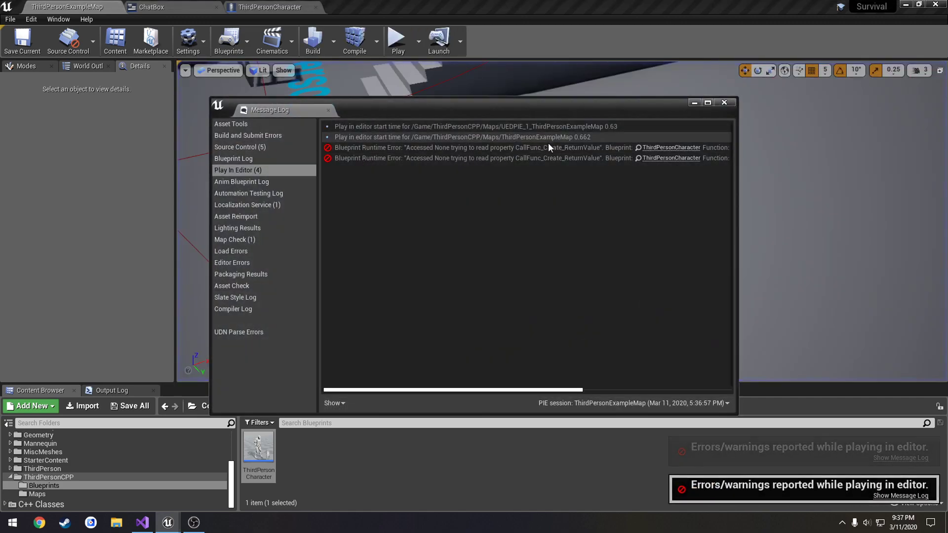
pyautogui.click(724, 103)
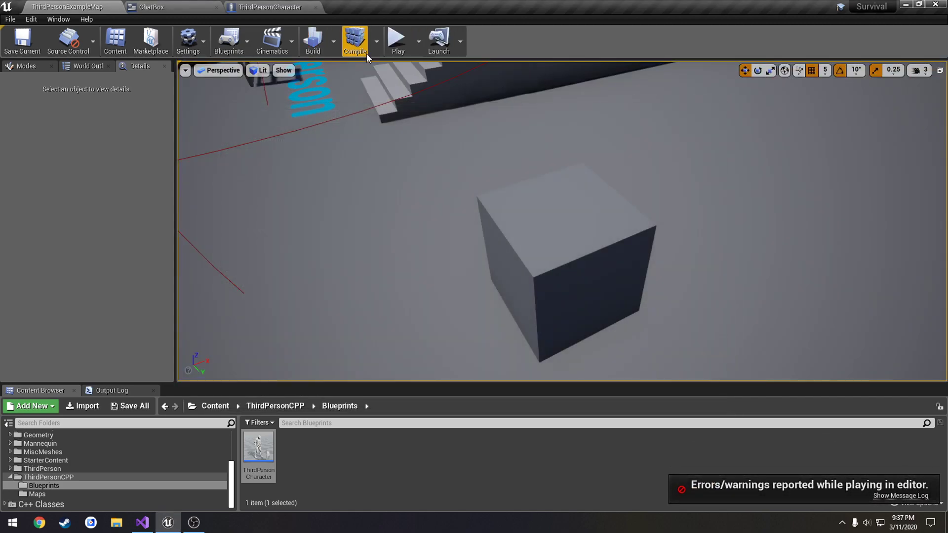
# Set the play mode back to New Editor Window, end the launched session and close the message log.
pyautogui.click(419, 40)
pyautogui.click(461, 93)
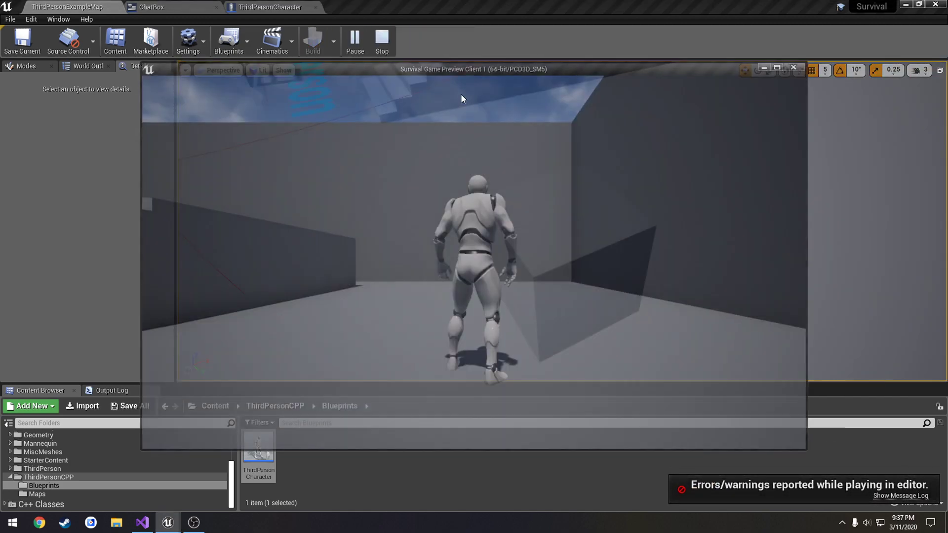
pyautogui.press('Escape')
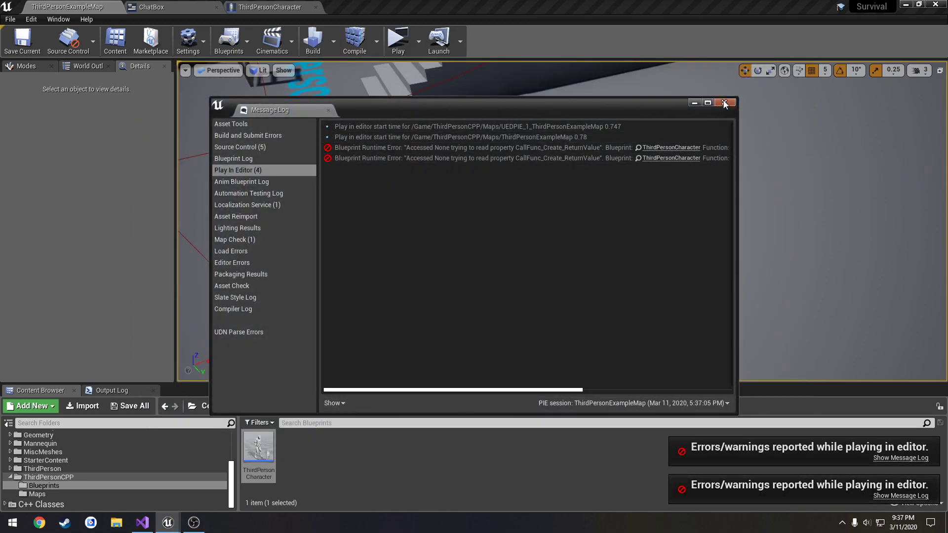
pyautogui.click(724, 103)
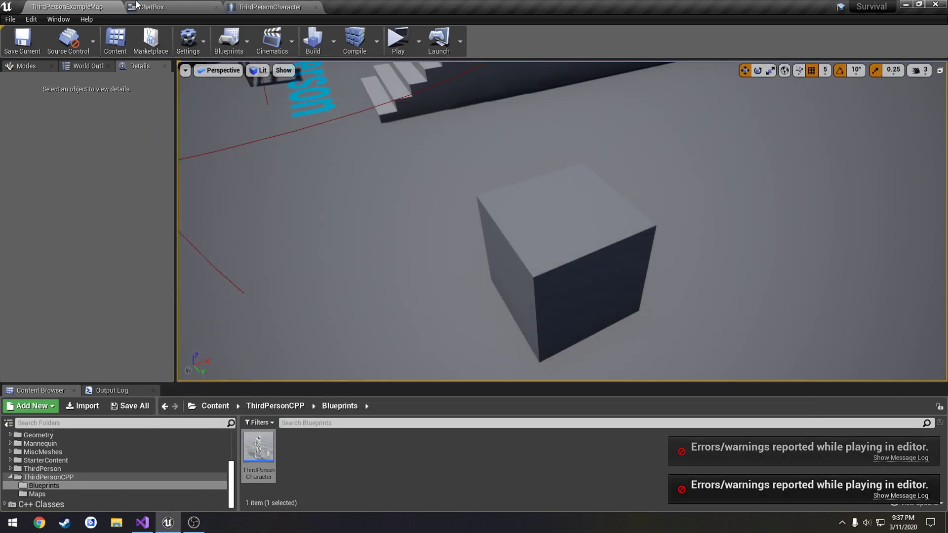
# Inspect the ChatBox layout and select its SCRLBMessages scroll box.
pyautogui.click(150, 7)
pyautogui.moveTo(223, 185); pyautogui.dragTo(241, 163, button='right')
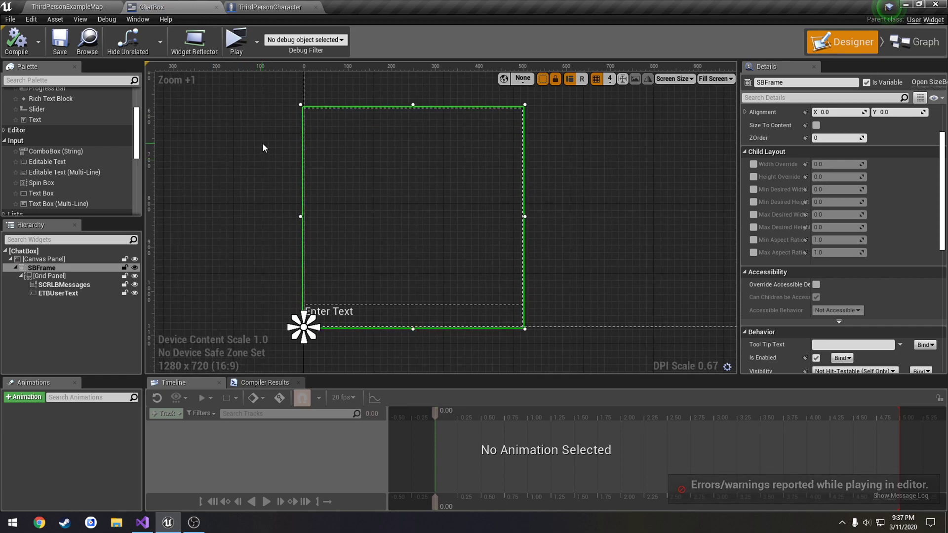
pyautogui.click(400, 155)
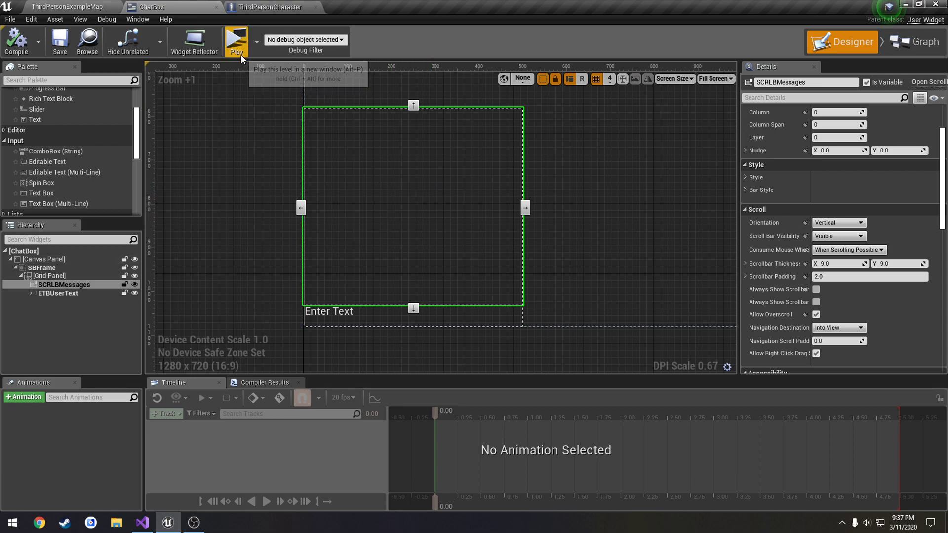
# Open the ChatMessage widget from the ChatWidgets folder and arrange its editor directly after ChatBox.
pyautogui.click(81, 6)
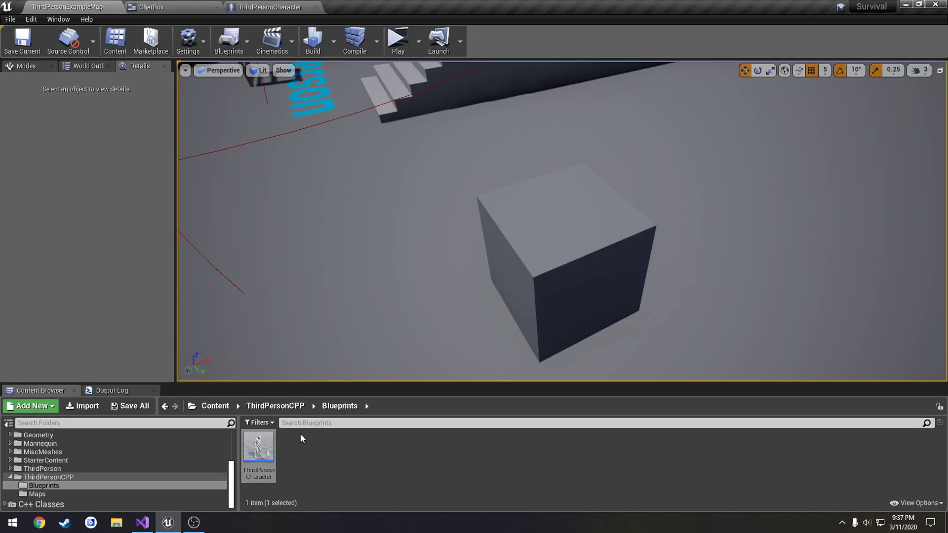
pyautogui.scroll(5, 47, 481)
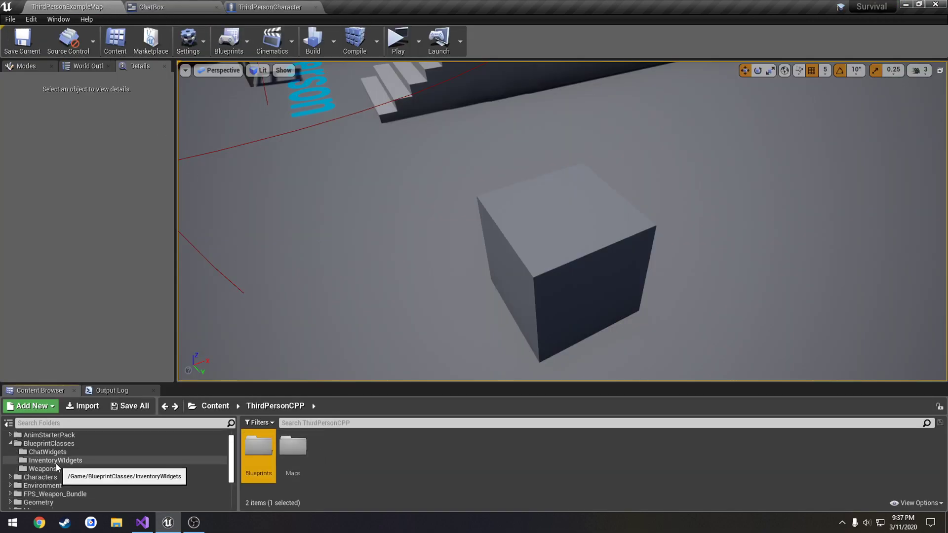
pyautogui.click(55, 451)
pyautogui.doubleClick(294, 447)
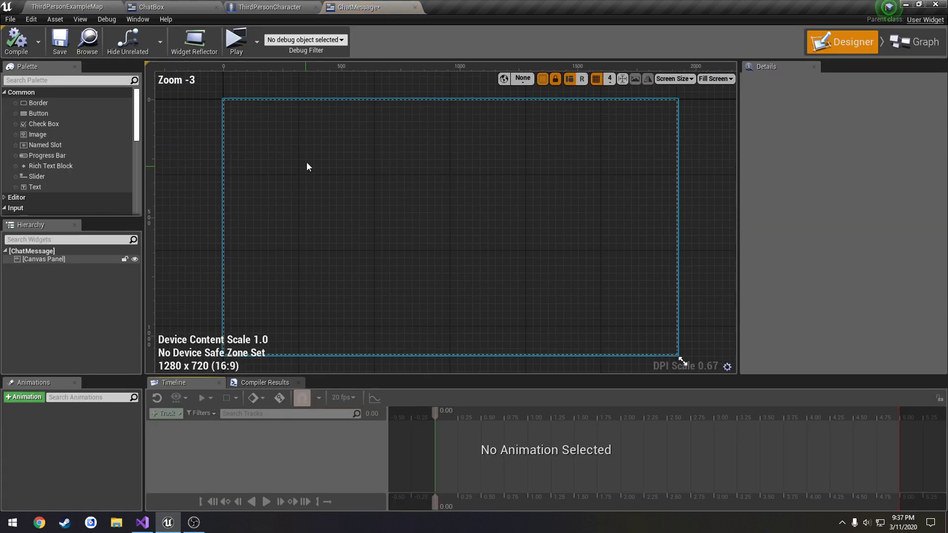
pyautogui.moveTo(376, 4); pyautogui.dragTo(279, 6)
# Compare the empty ChatMessage canvas with the message area in the ChatBox layout.
pyautogui.click(256, 227)
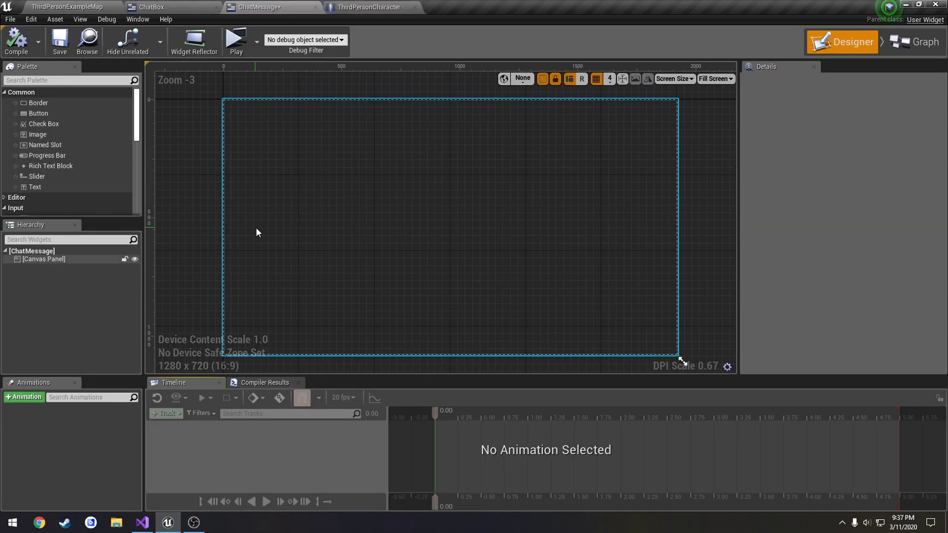
pyautogui.moveTo(256, 227); pyautogui.dragTo(283, 225, button='right')
pyautogui.click(184, 5)
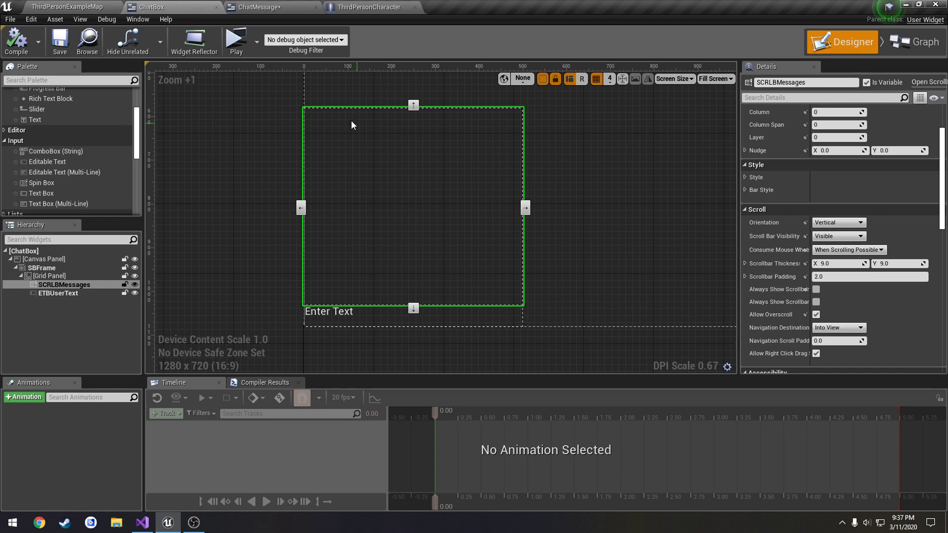
pyautogui.click(261, 7)
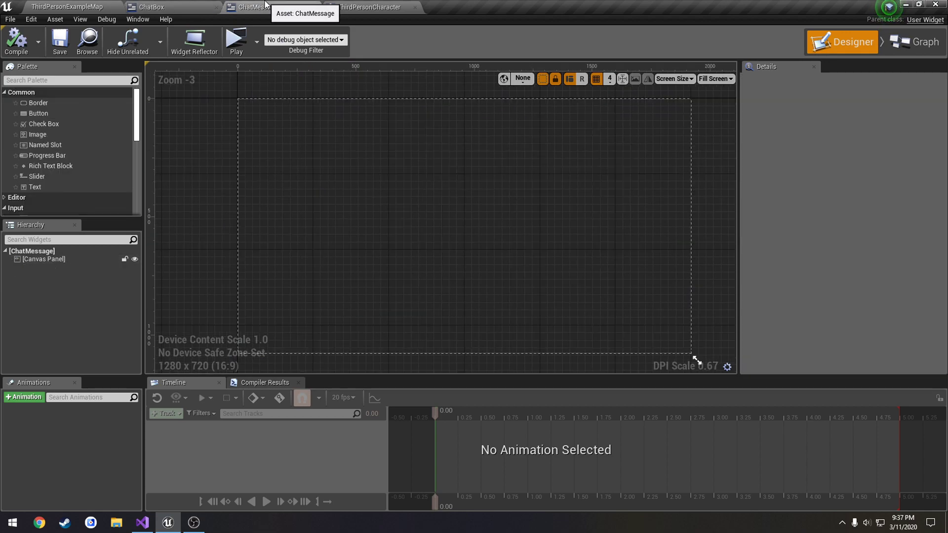
# Delete the root Canvas Panel from ChatMessage and set the designer's preview size mode to Desired.
pyautogui.click(275, 170)
pyautogui.press('Delete')
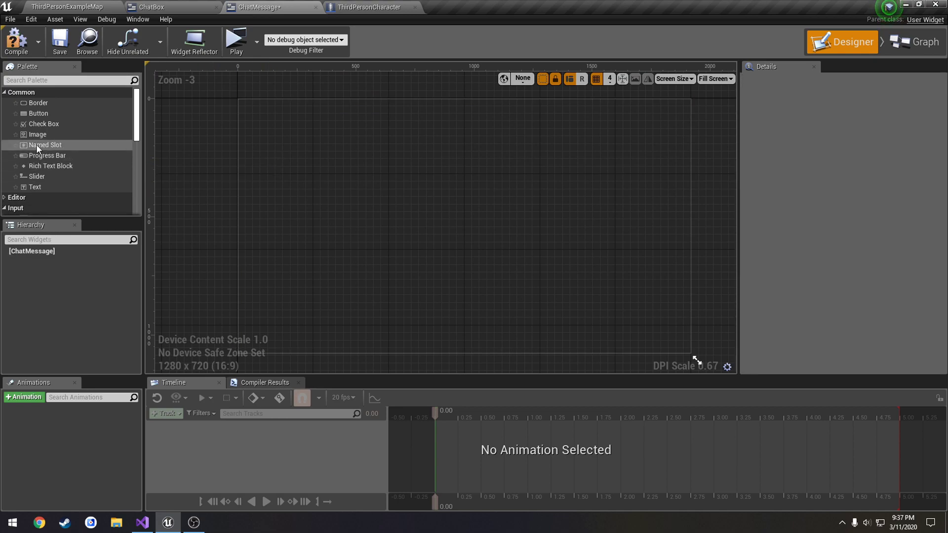
pyautogui.click(717, 81)
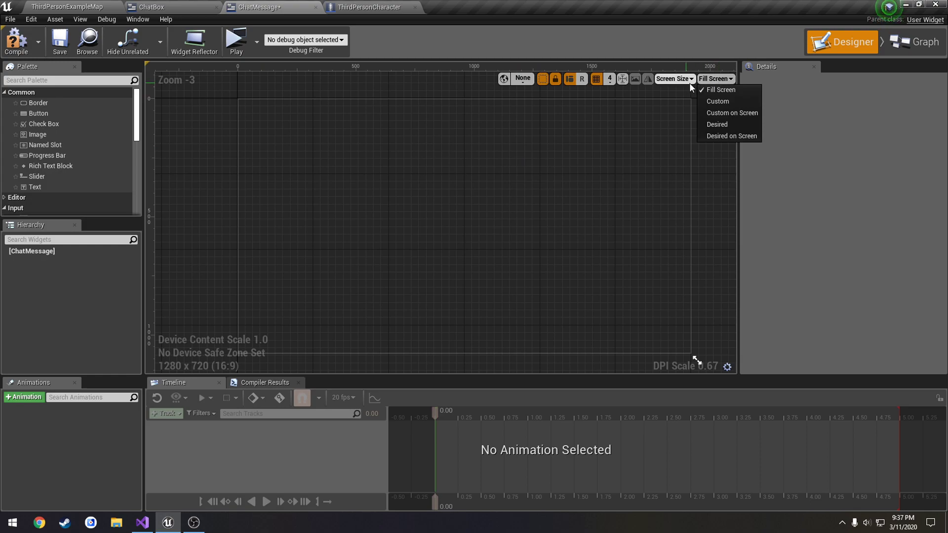
pyautogui.click(721, 125)
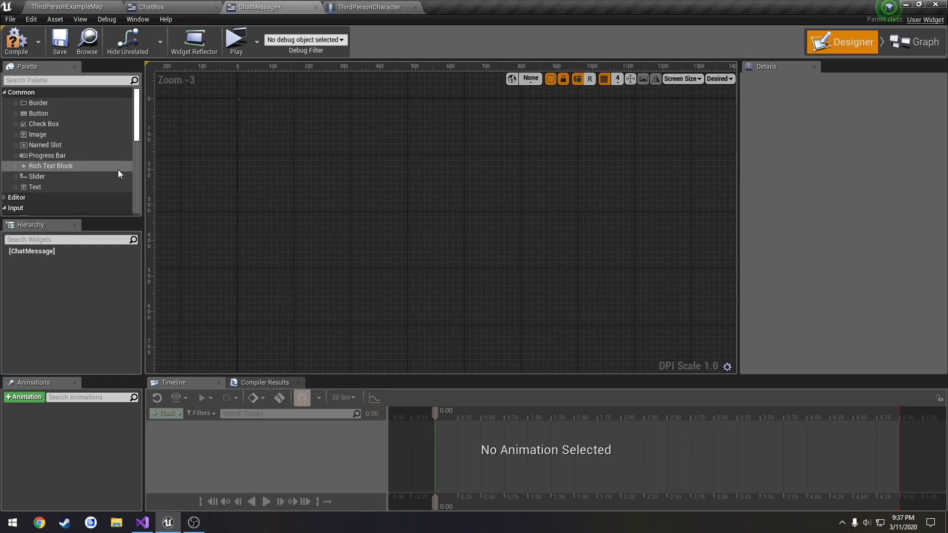
# Add a Size Box as the root widget of ChatMessage.
pyautogui.scroll(-2, 57, 154)
pyautogui.scroll(-2, 58, 156)
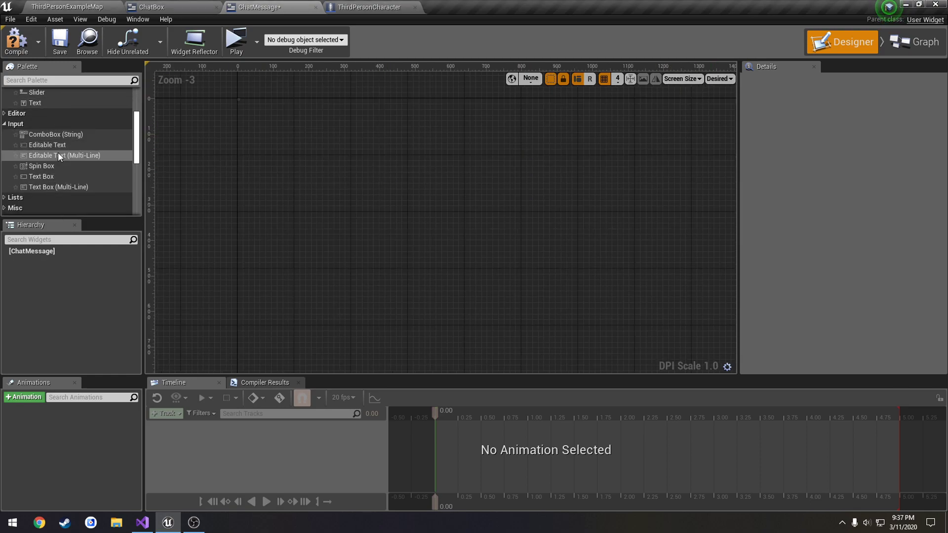
pyautogui.scroll(-5, 58, 154)
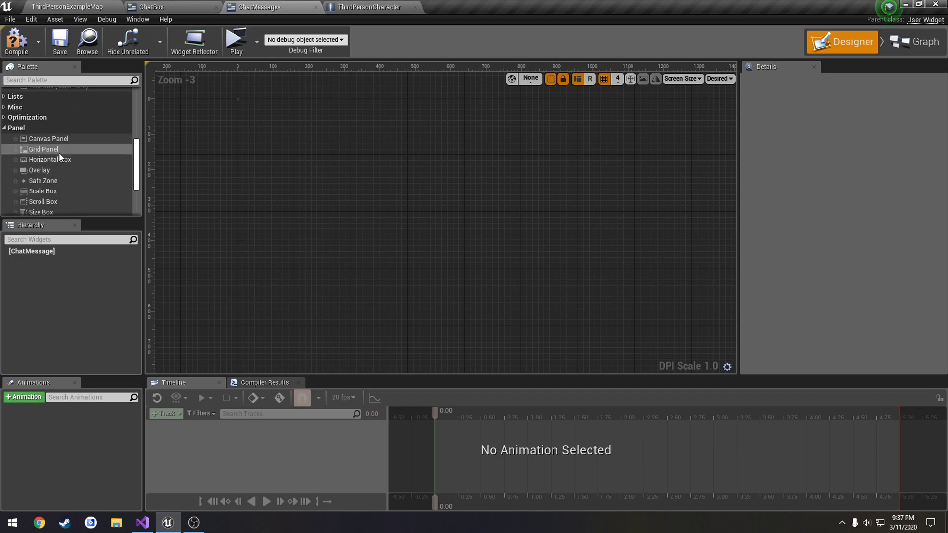
pyautogui.moveTo(48, 195); pyautogui.dragTo(38, 250)
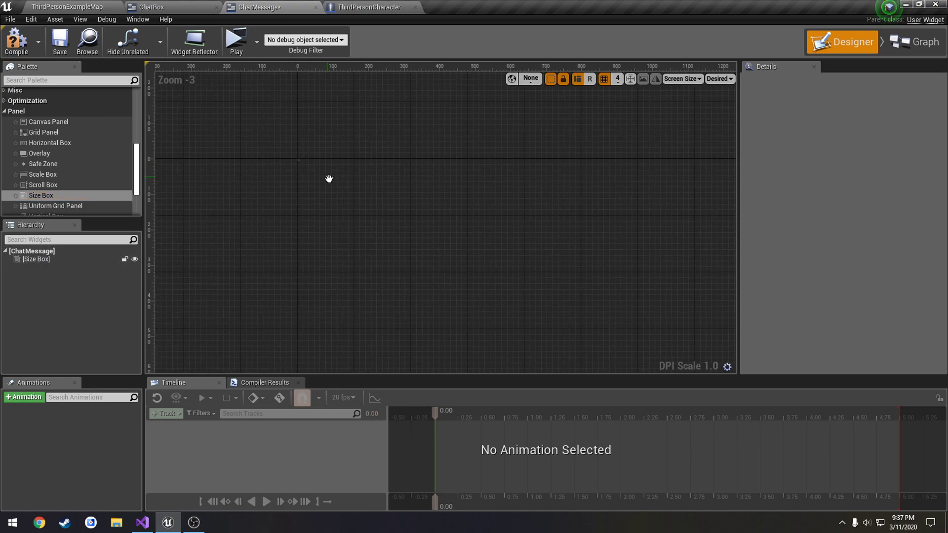
# Enable the Size Box's width and height overrides, setting the width to 100 and the height to 50.
pyautogui.click(32, 260)
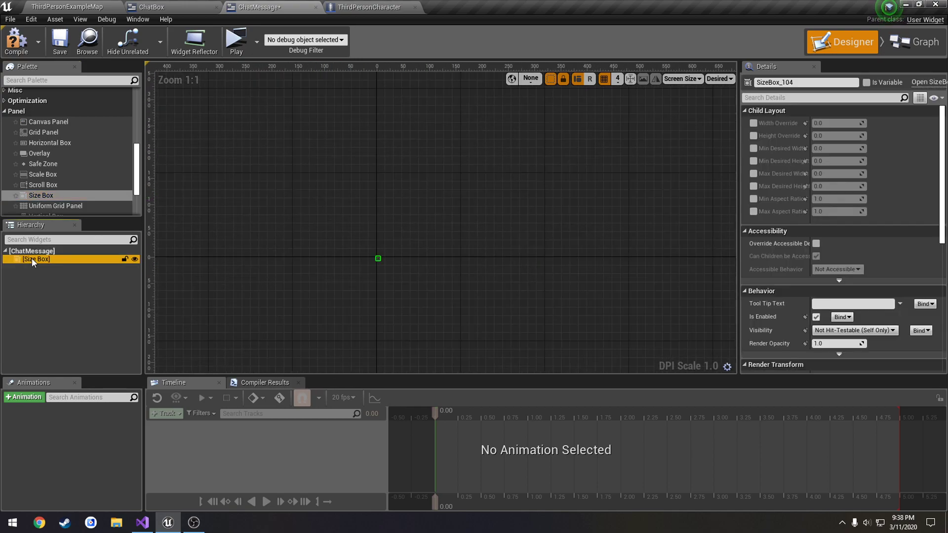
pyautogui.click(754, 123)
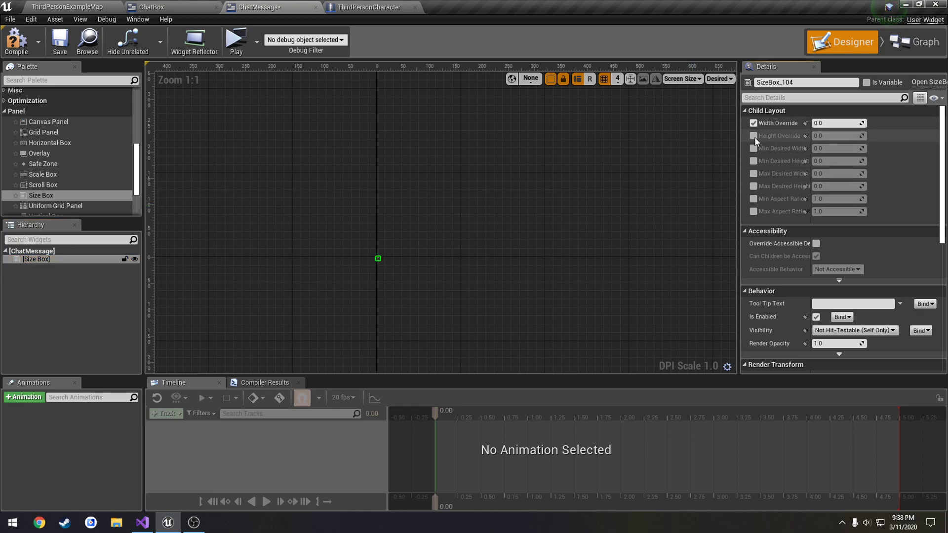
pyautogui.click(827, 124)
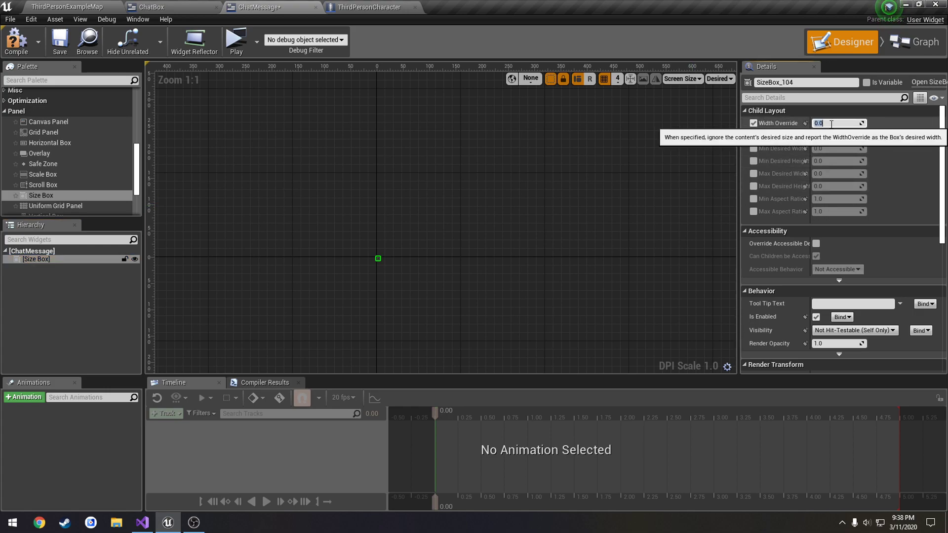
pyautogui.press('Return')
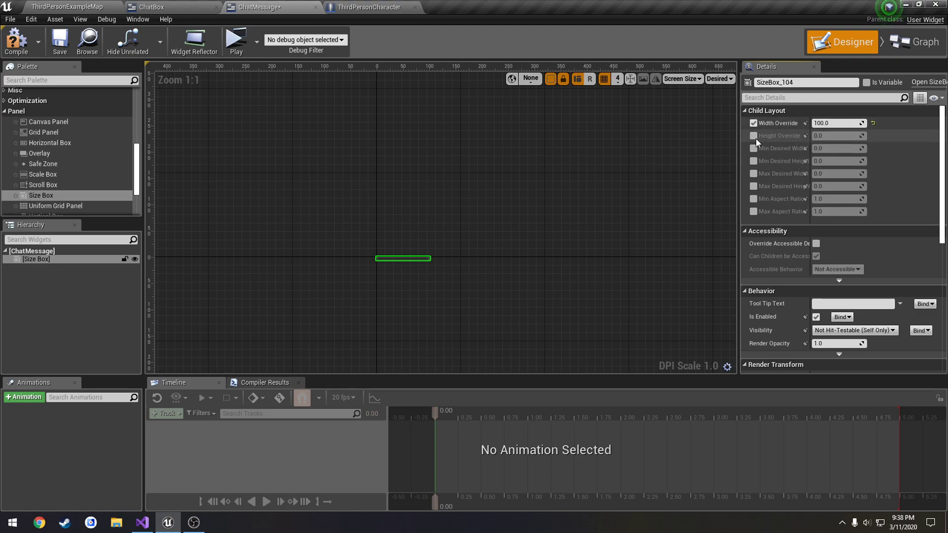
pyautogui.click(754, 136)
pyautogui.click(835, 136)
pyautogui.write('50')
pyautogui.press('Return')
# Resize the Size Box to a width override of 200 and a height override of 30.
pyautogui.scroll(3, 487, 277)
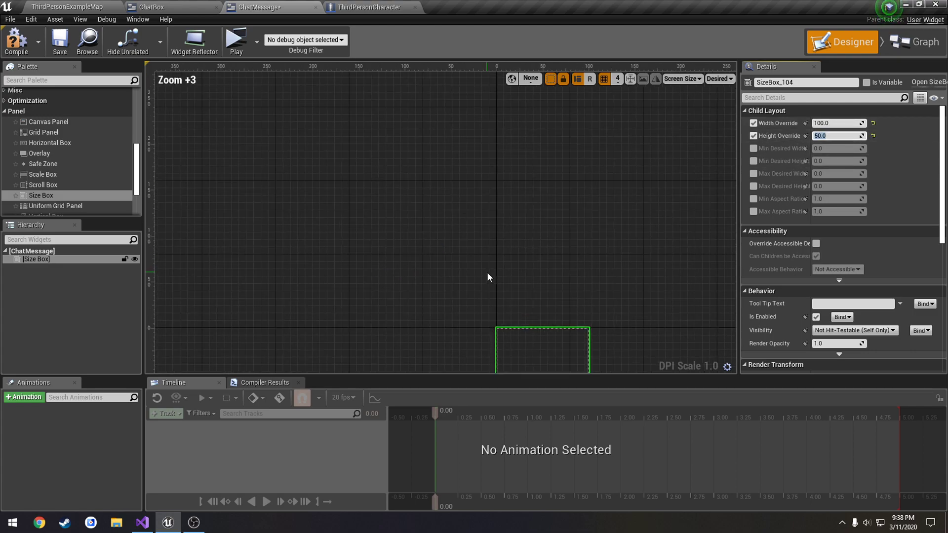
pyautogui.scroll(1, 488, 279)
pyautogui.moveTo(601, 313); pyautogui.dragTo(459, 183, button='right')
pyautogui.click(835, 123)
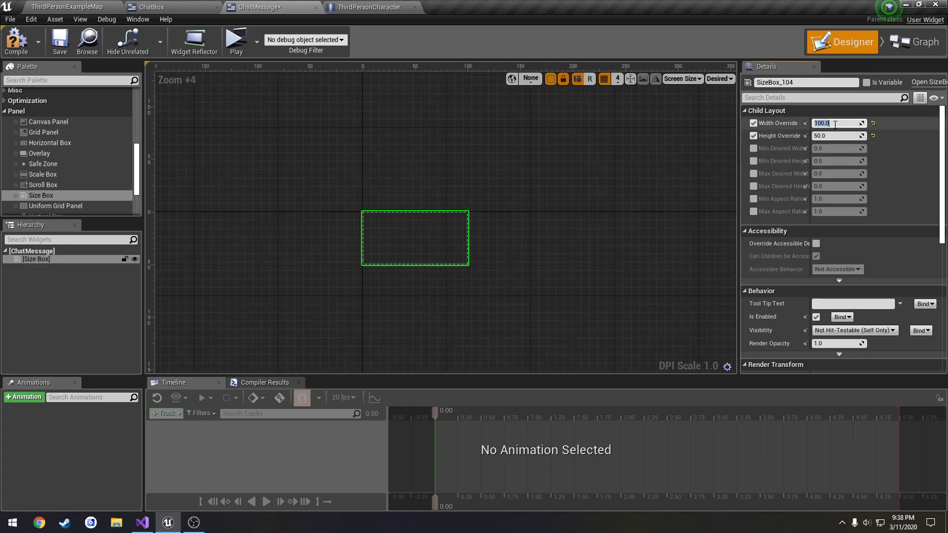
pyautogui.press('Return')
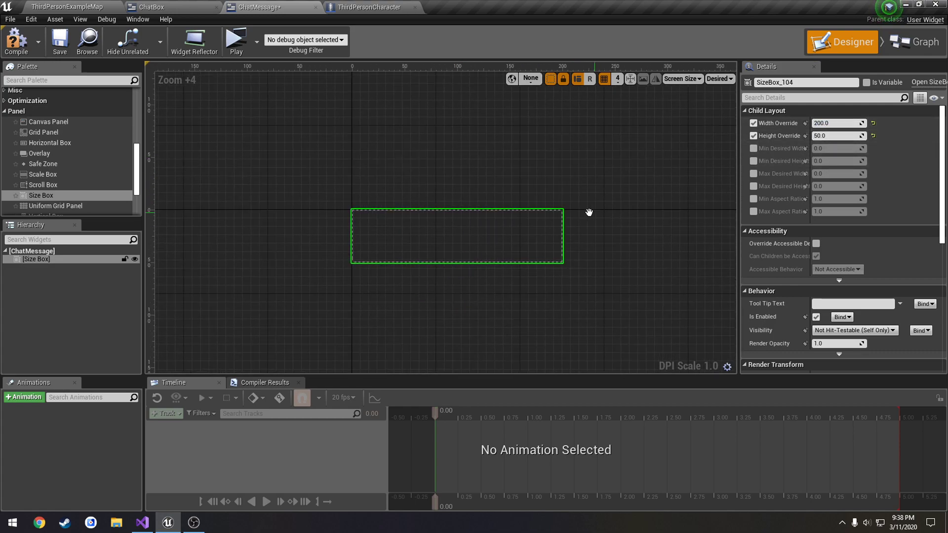
pyautogui.click(839, 135)
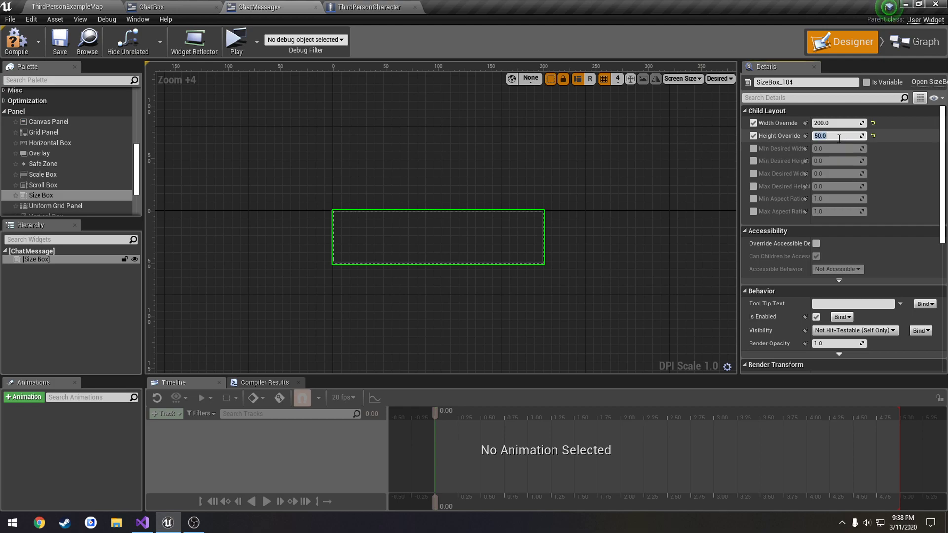
pyautogui.write('30')
pyautogui.press('Return')
# Add a Text Box (Multi-Line) inside the Size Box and save the ChatMessage widget.
pyautogui.scroll(-3, 98, 158)
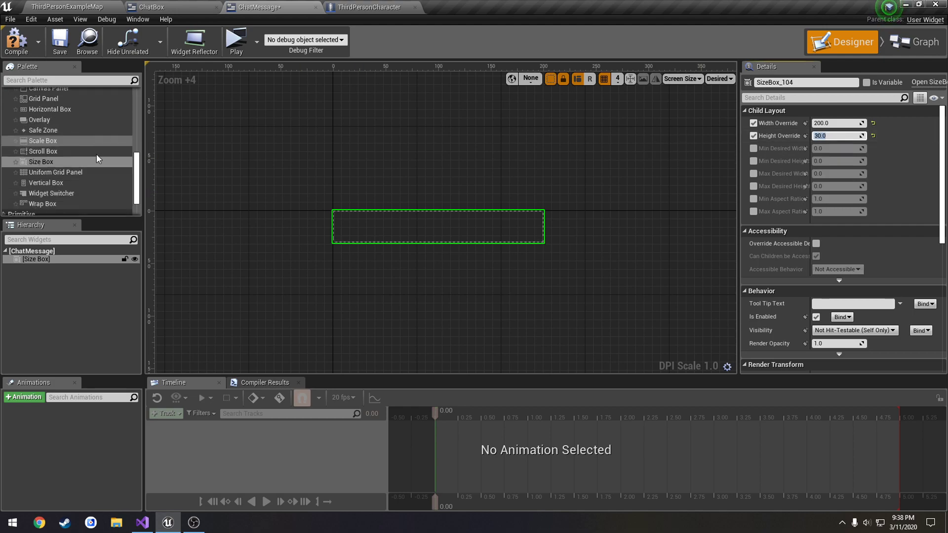
pyautogui.scroll(5, 102, 162)
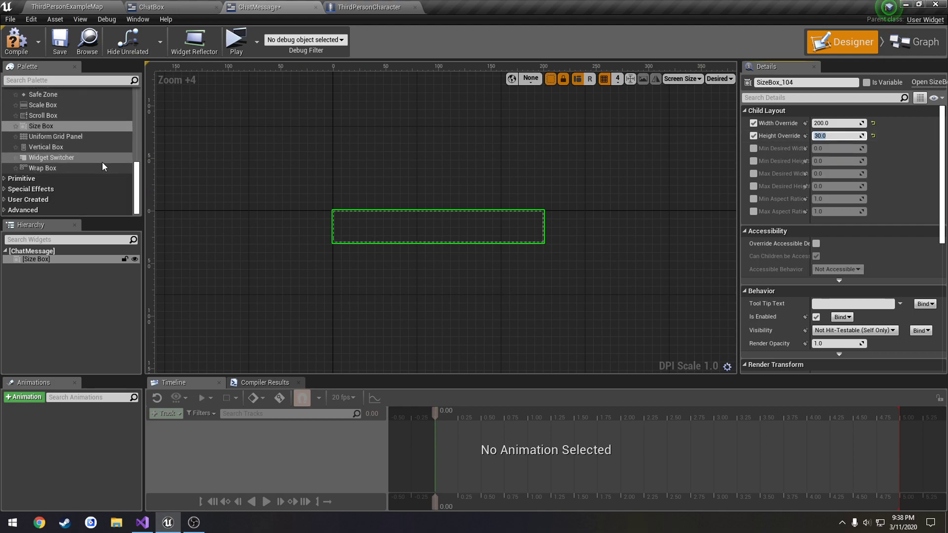
pyautogui.scroll(3, 101, 161)
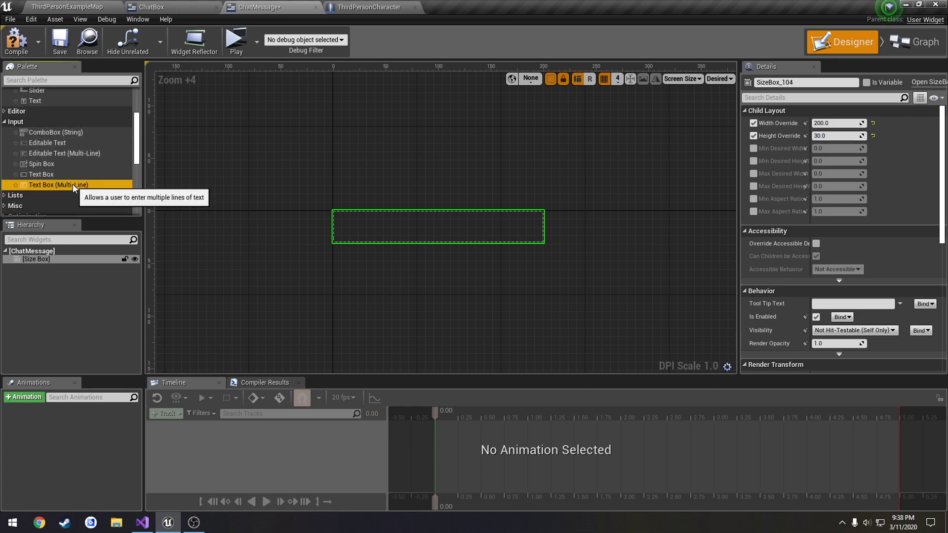
pyautogui.moveTo(50, 183); pyautogui.dragTo(33, 257)
pyautogui.click(46, 269)
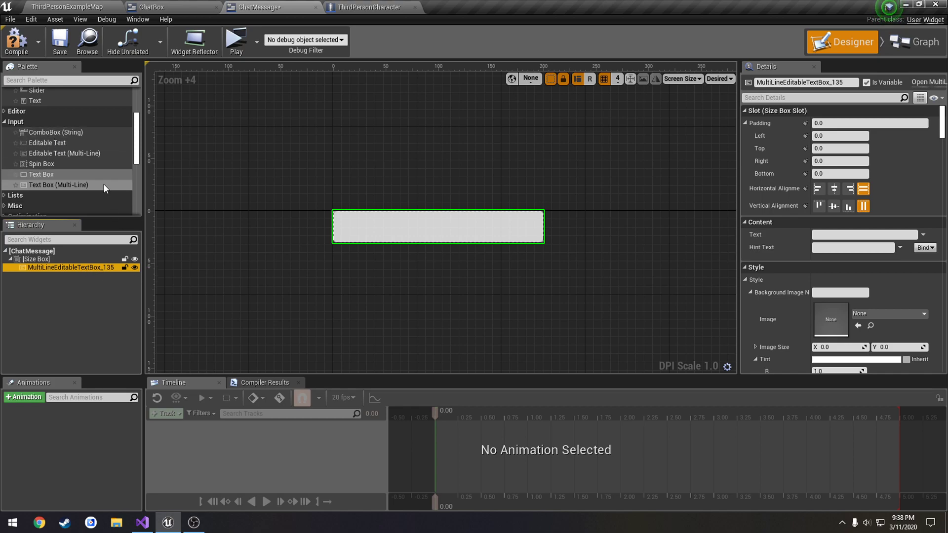
pyautogui.click(56, 43)
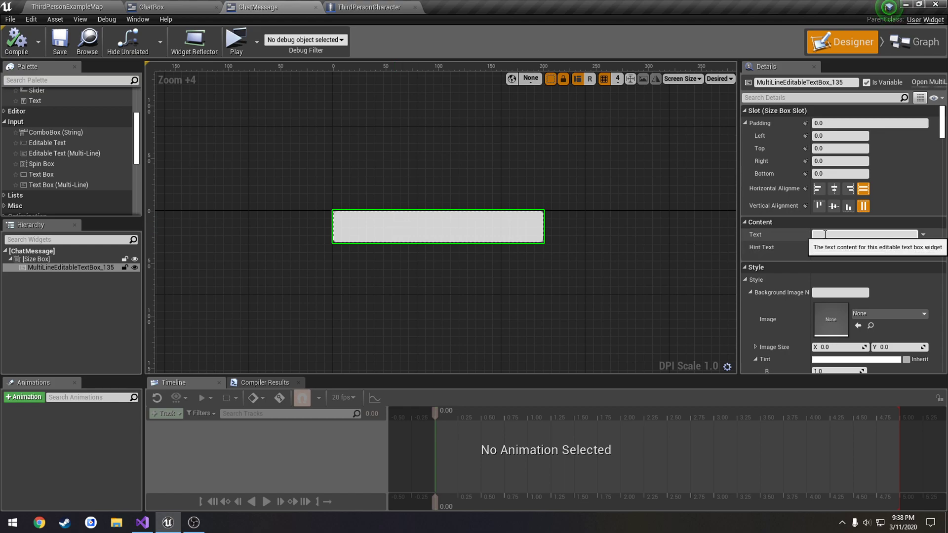
# Collapse the background image, padding and font groups in the multi-line text box's style settings.
pyautogui.scroll(-5, 857, 295)
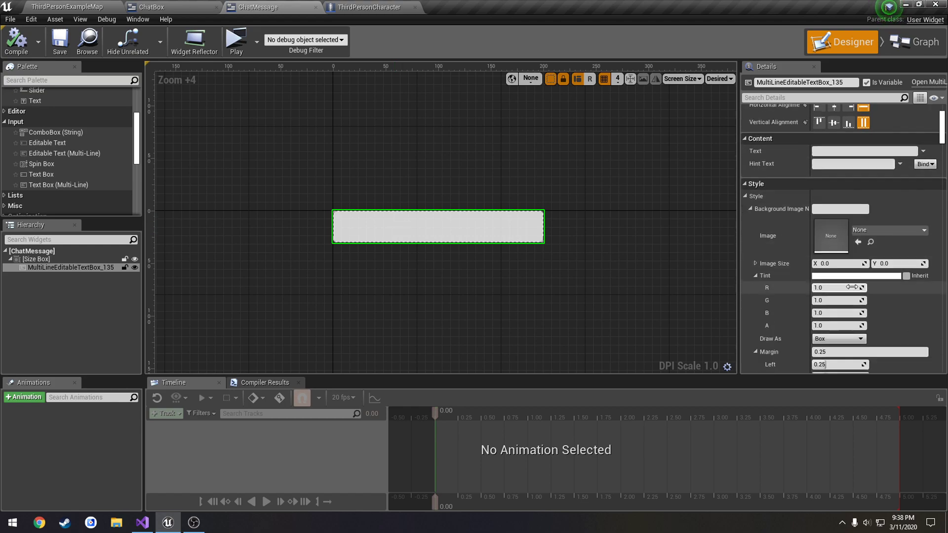
pyautogui.scroll(-1, 847, 264)
pyautogui.scroll(-3, 879, 257)
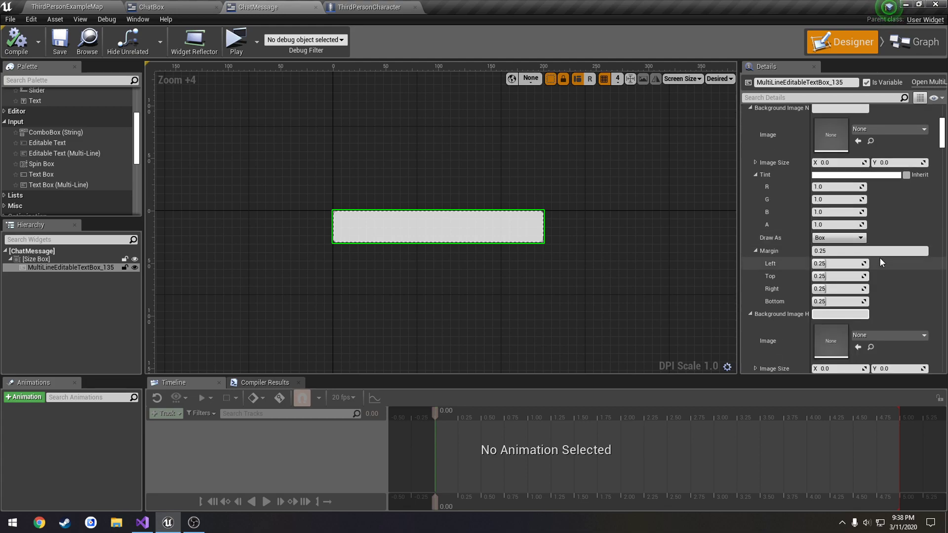
pyautogui.scroll(5, 879, 257)
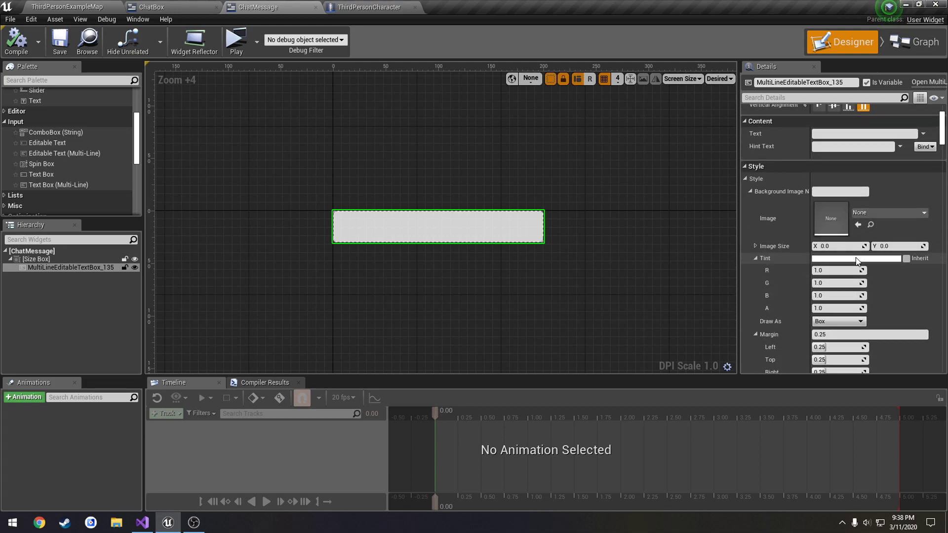
pyautogui.click(756, 258)
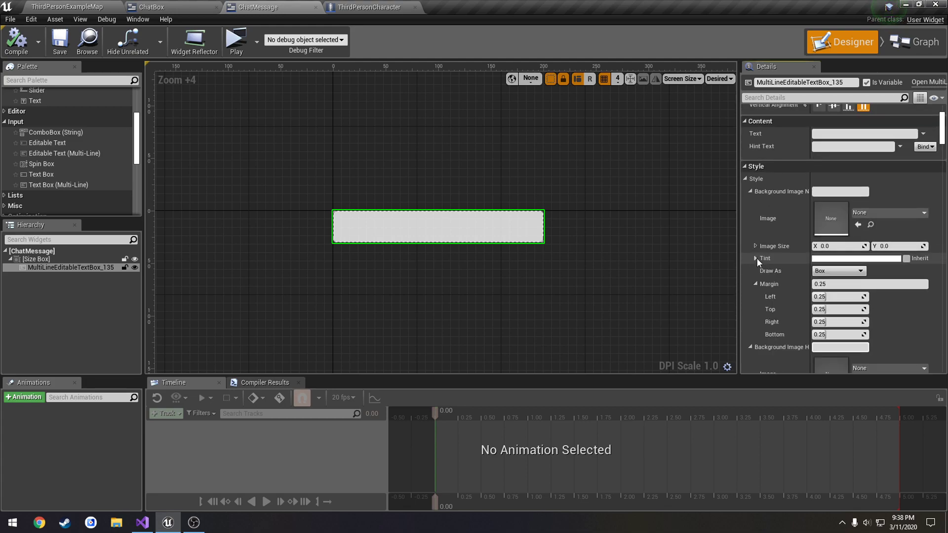
pyautogui.click(756, 284)
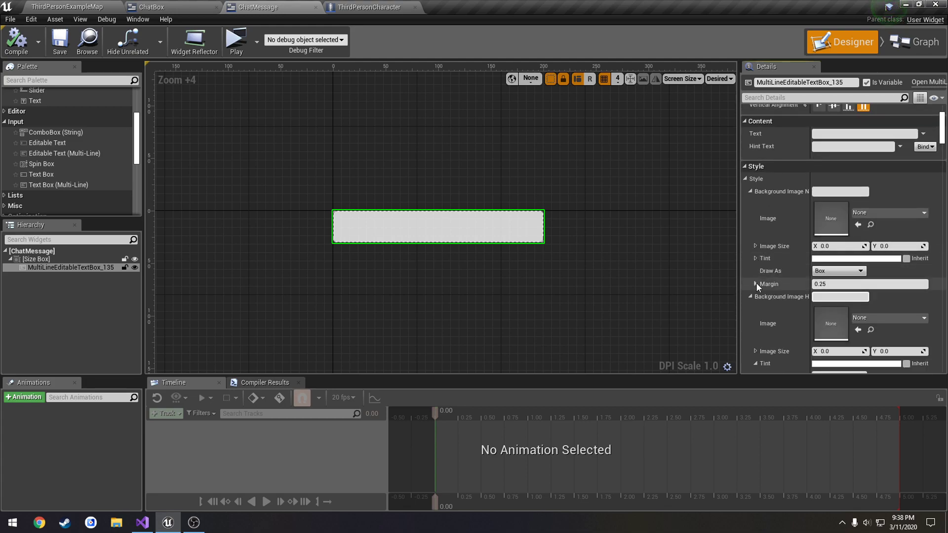
pyautogui.click(750, 191)
pyautogui.click(751, 204)
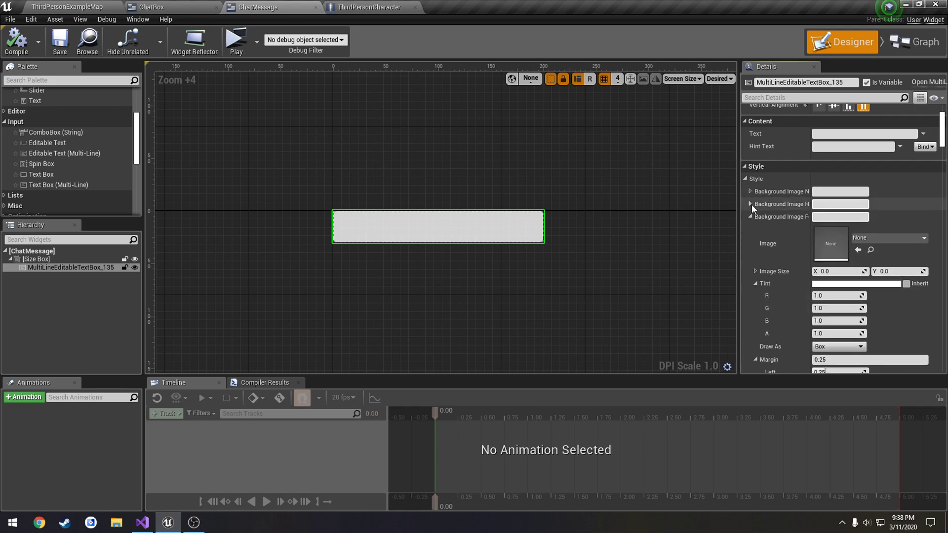
pyautogui.click(750, 217)
pyautogui.click(750, 230)
pyautogui.click(751, 241)
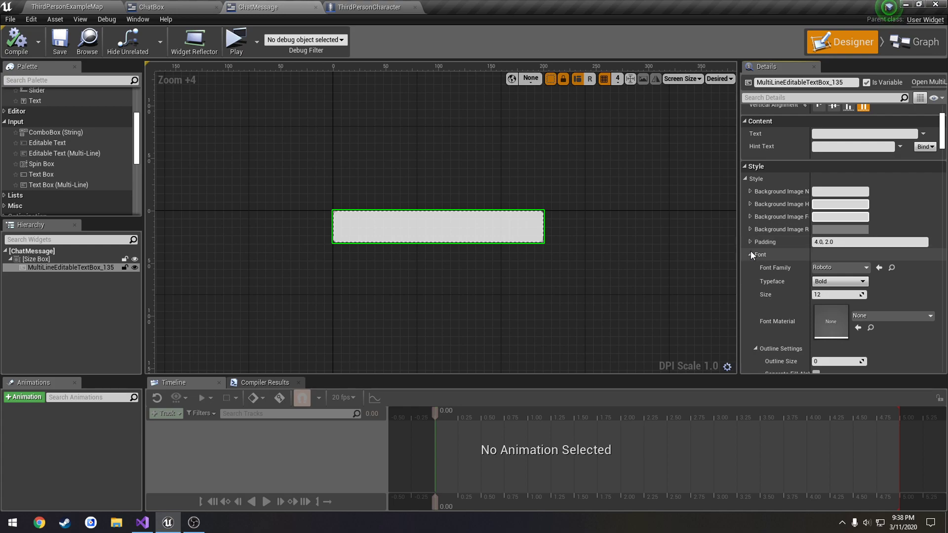
pyautogui.scroll(-2, 793, 268)
pyautogui.click(750, 204)
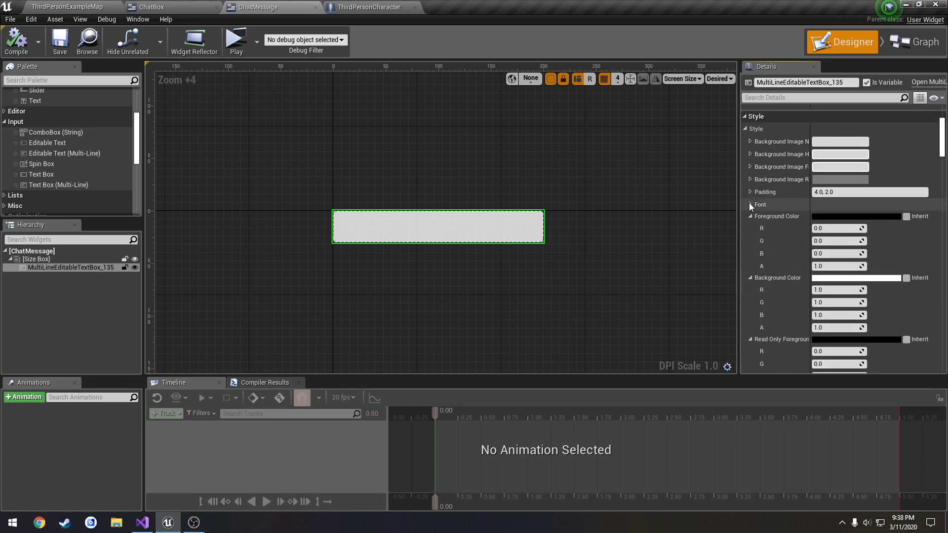
# Make the multi-line text box's background color fully transparent by setting its alpha to 0.
pyautogui.click(835, 278)
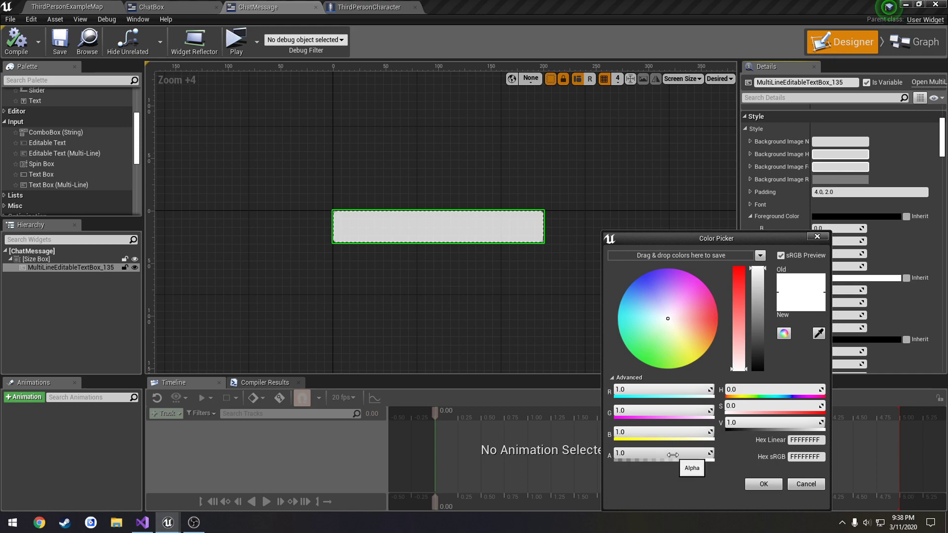
pyautogui.moveTo(673, 454); pyautogui.dragTo(614, 454)
pyautogui.click(773, 487)
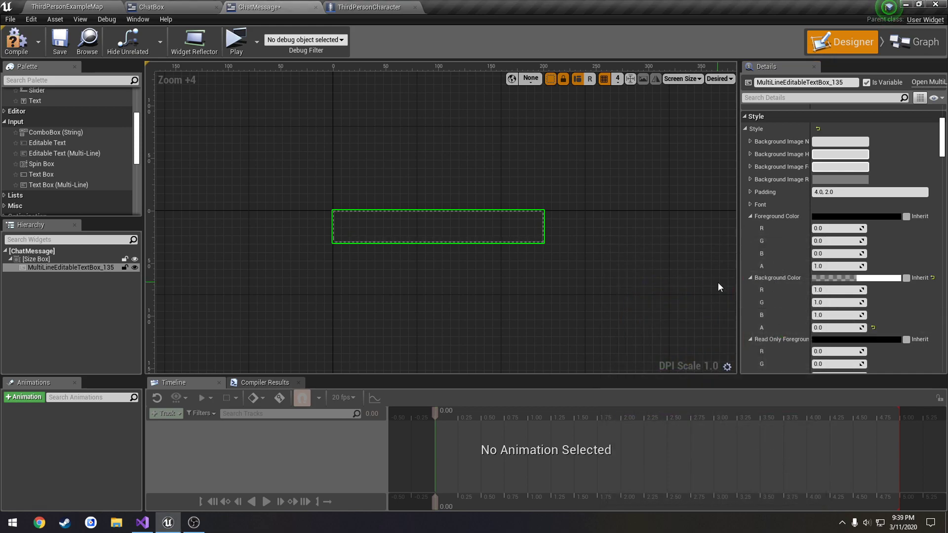
# Set the multi-line text box's text content to "Test Text".
pyautogui.scroll(5, 850, 217)
pyautogui.click(837, 217)
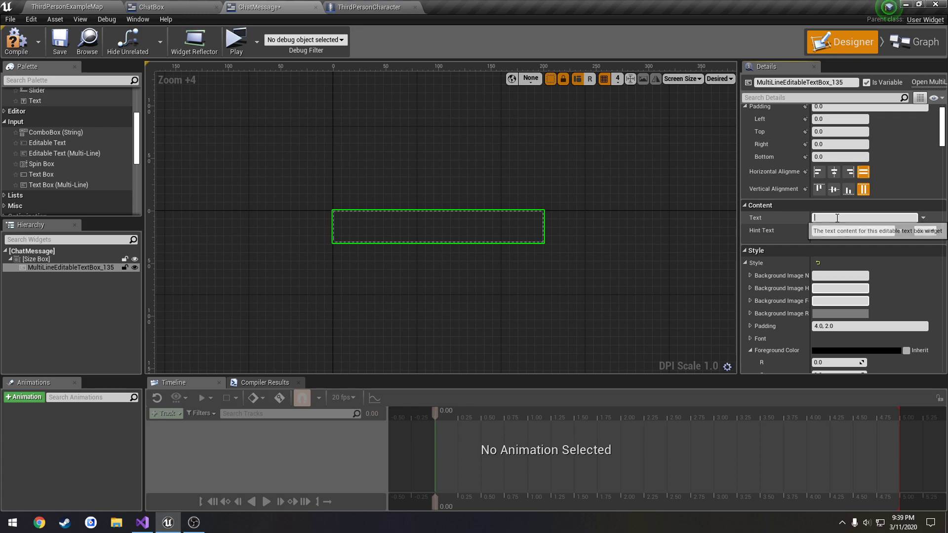
pyautogui.write('Test Text')
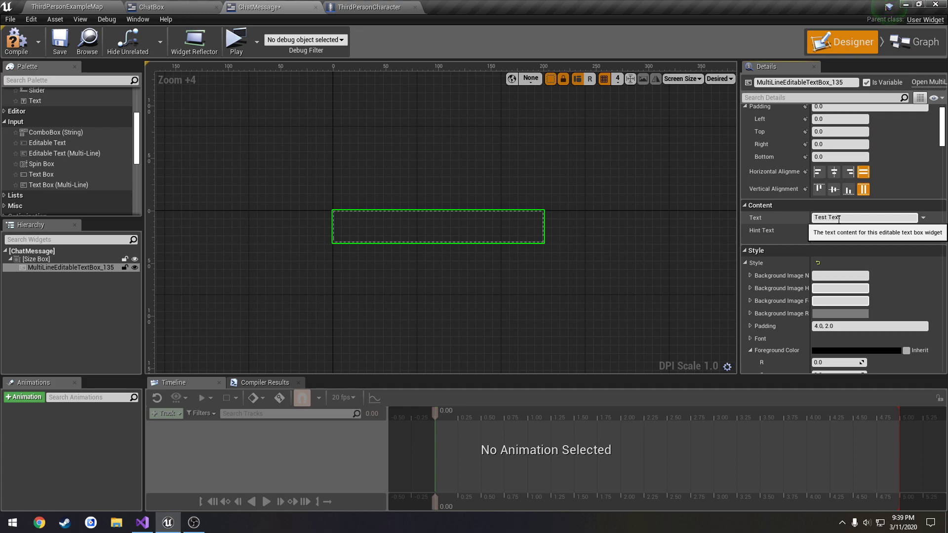
pyautogui.press('Return')
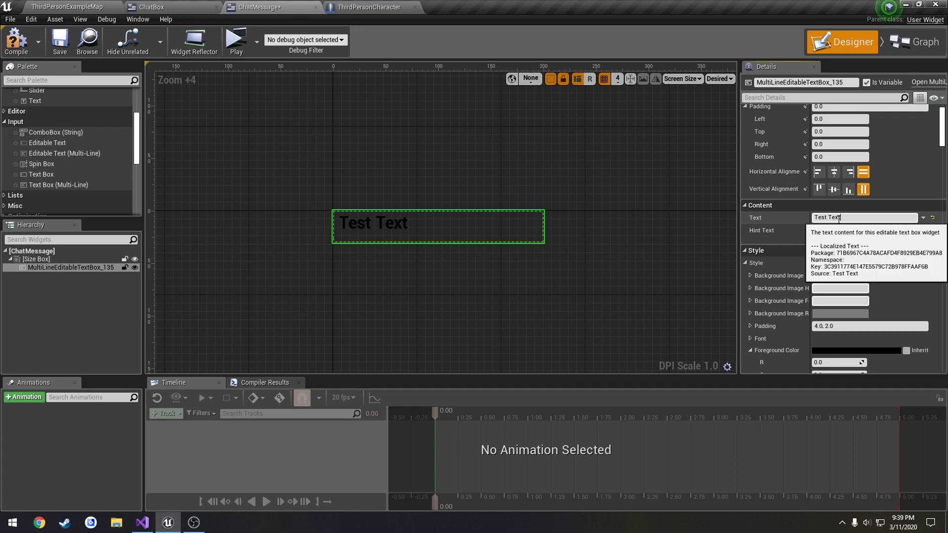
# Change the text box's foreground color to white, with R, G and B at 1.0, and save the ChatMessage widget.
pyautogui.scroll(-3, 775, 297)
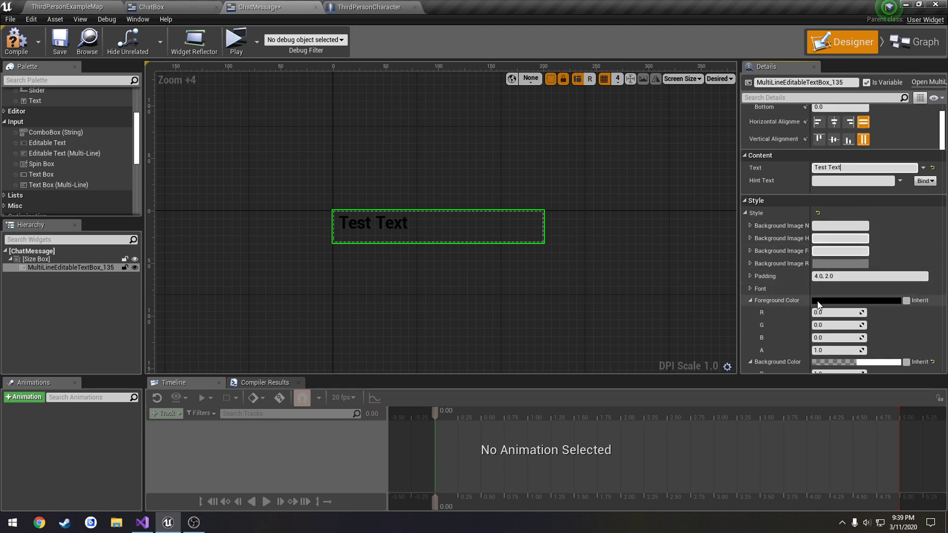
pyautogui.click(829, 300)
pyautogui.moveTo(738, 322); pyautogui.dragTo(738, 231)
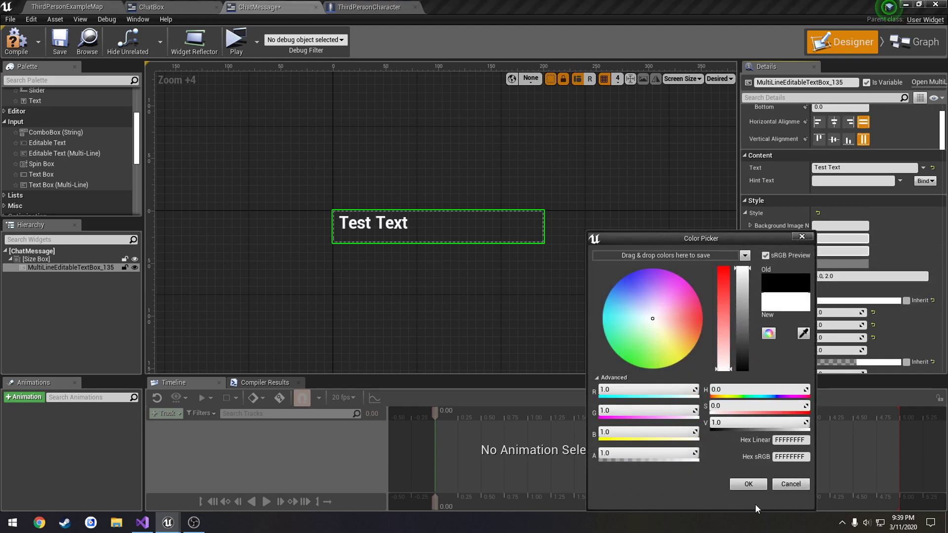
pyautogui.click(749, 485)
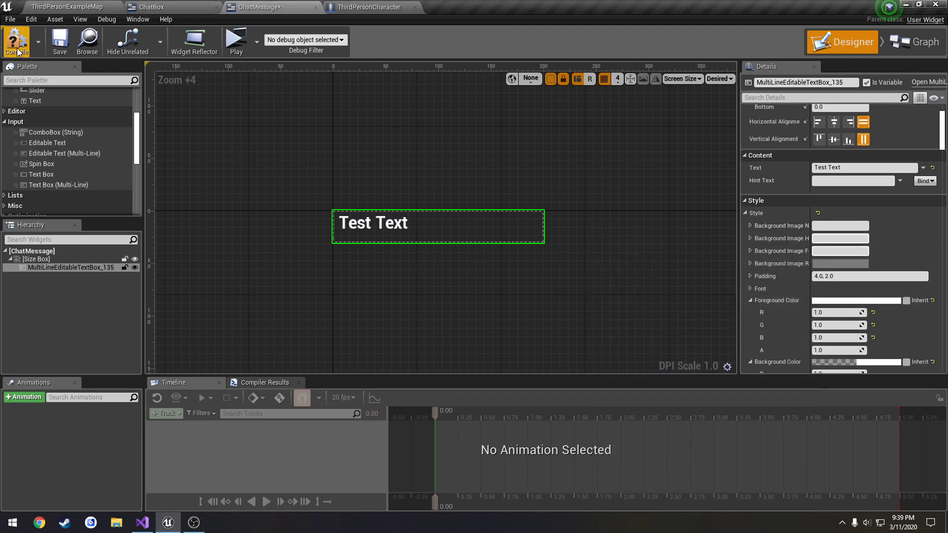
pyautogui.click(55, 44)
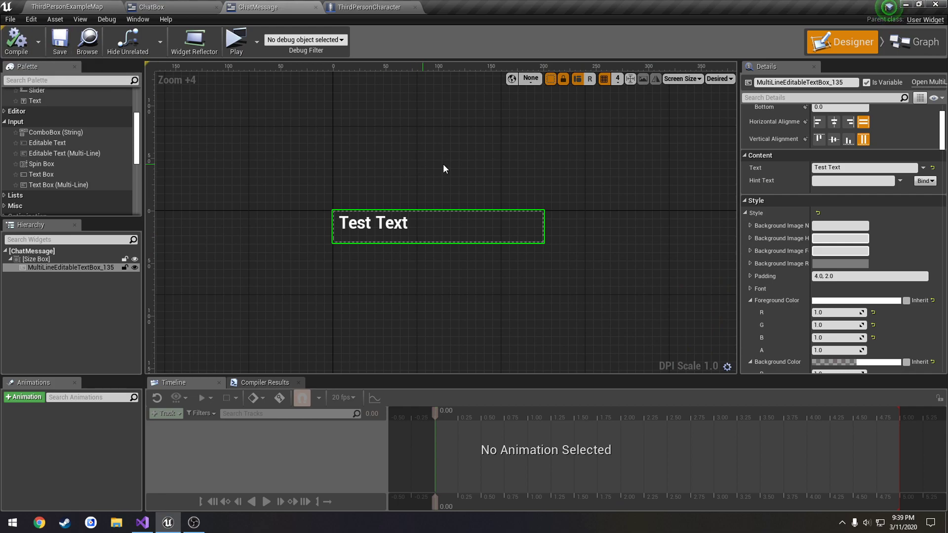
# Rename the multi-line text box to TBMessage, then compile and save the ChatMessage widget.
pyautogui.click(847, 82)
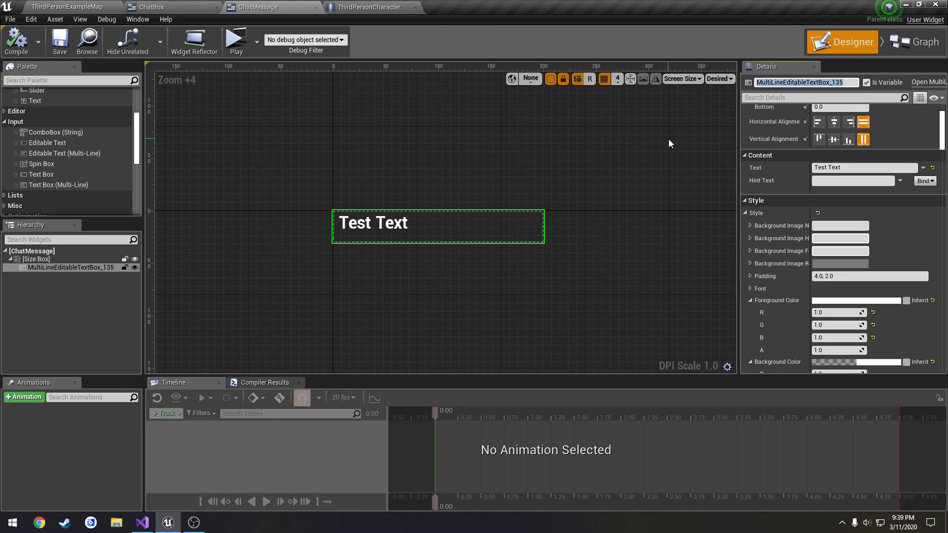
pyautogui.write('TB')
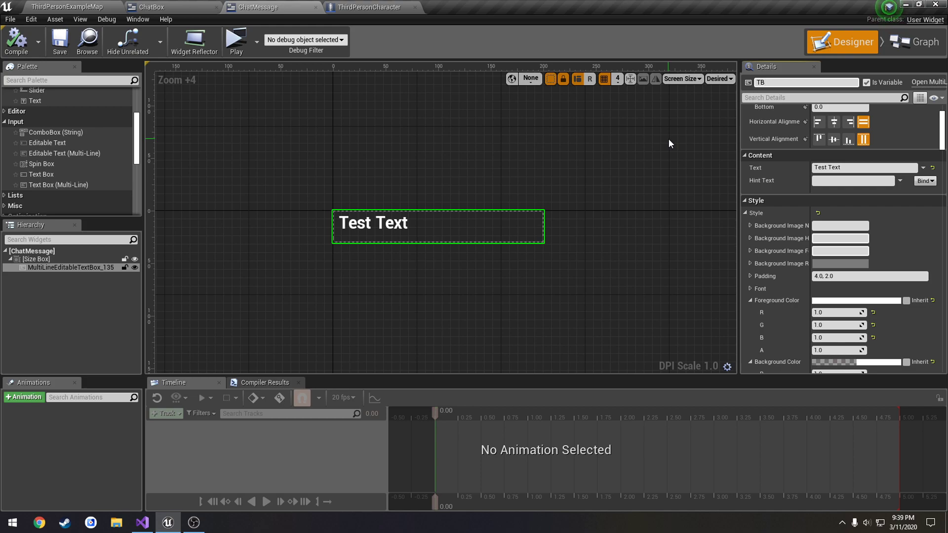
pyautogui.write('Message')
pyautogui.press('Return')
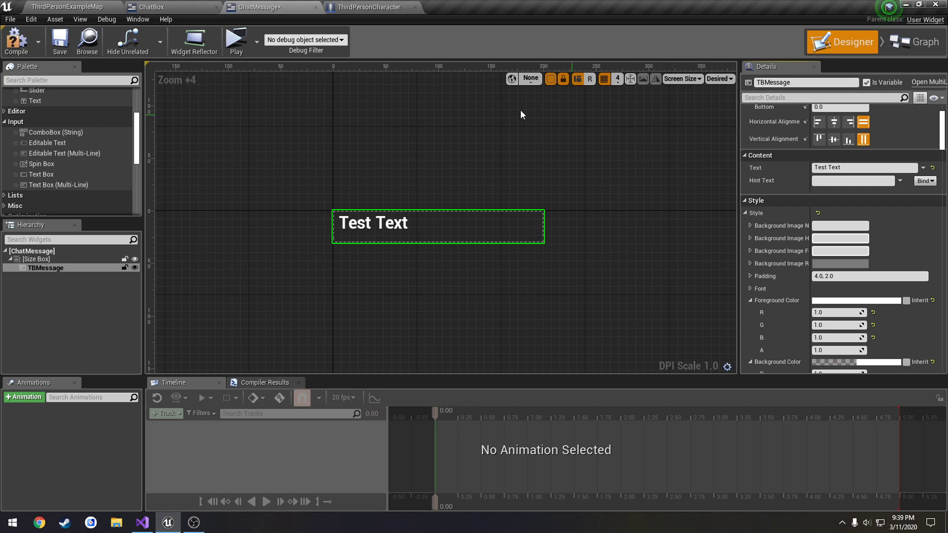
pyautogui.click(16, 42)
pyautogui.click(60, 42)
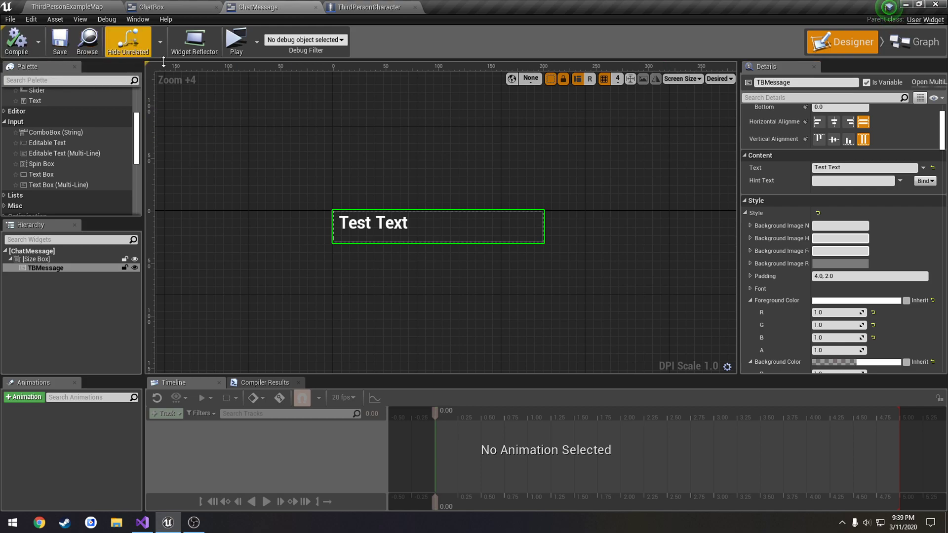
# Open the ChatBox widget's event graph at the Event Construct node.
pyautogui.click(166, 6)
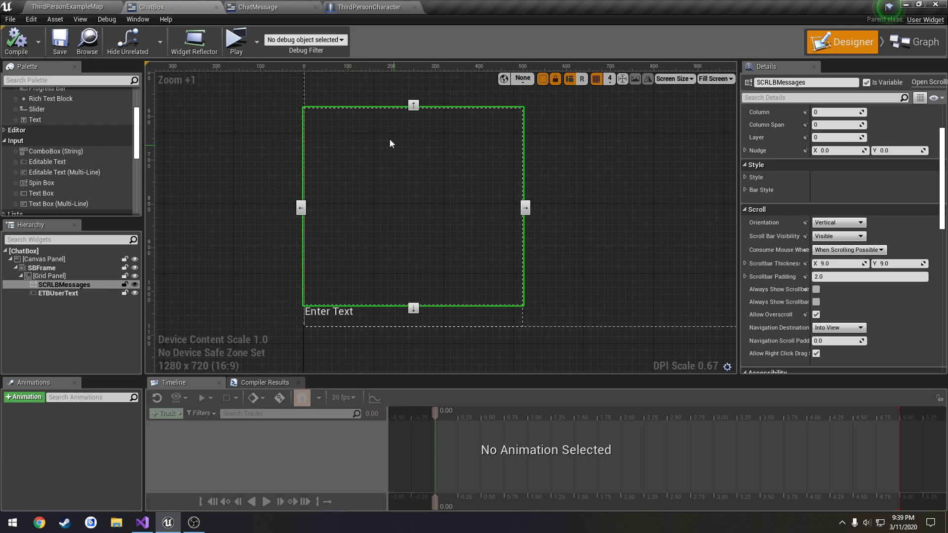
pyautogui.click(916, 43)
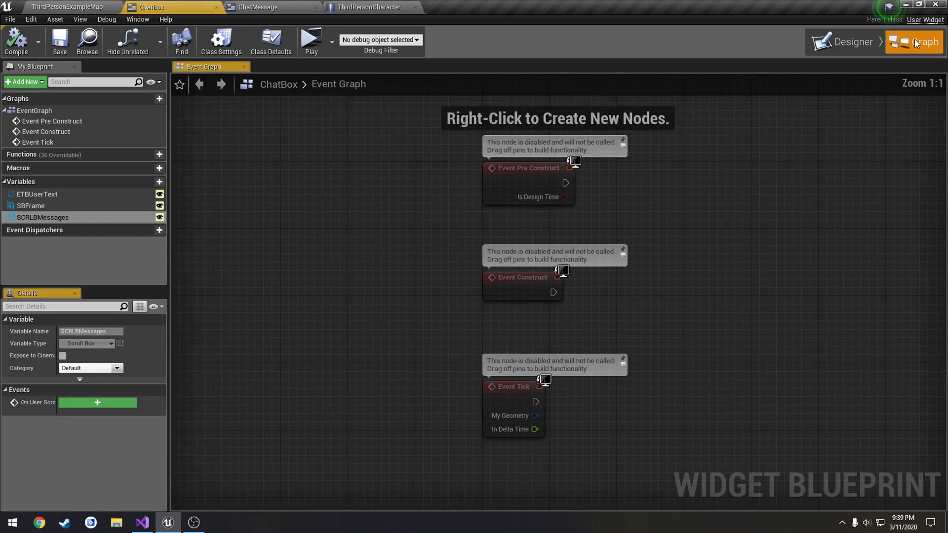
pyautogui.moveTo(755, 259); pyautogui.dragTo(531, 197, button='right')
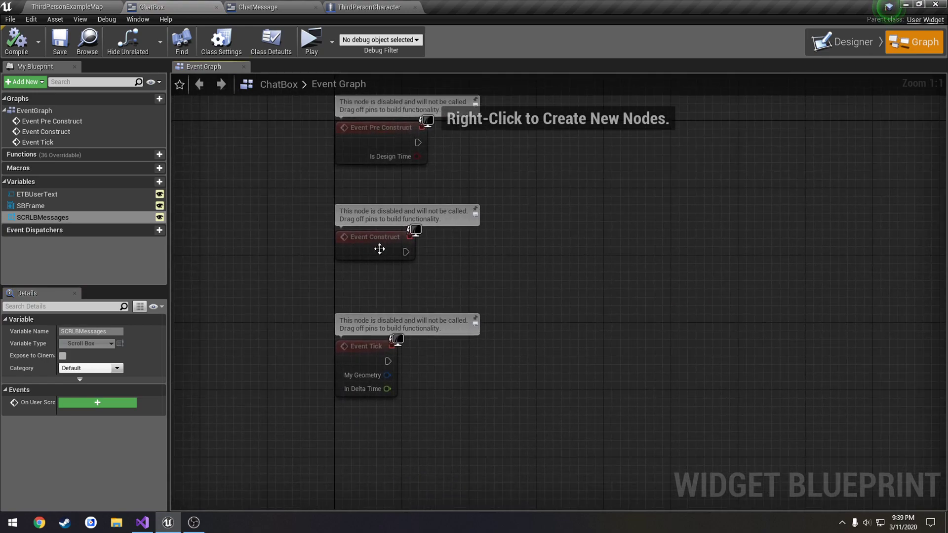
pyautogui.click(380, 249)
pyautogui.click(455, 270)
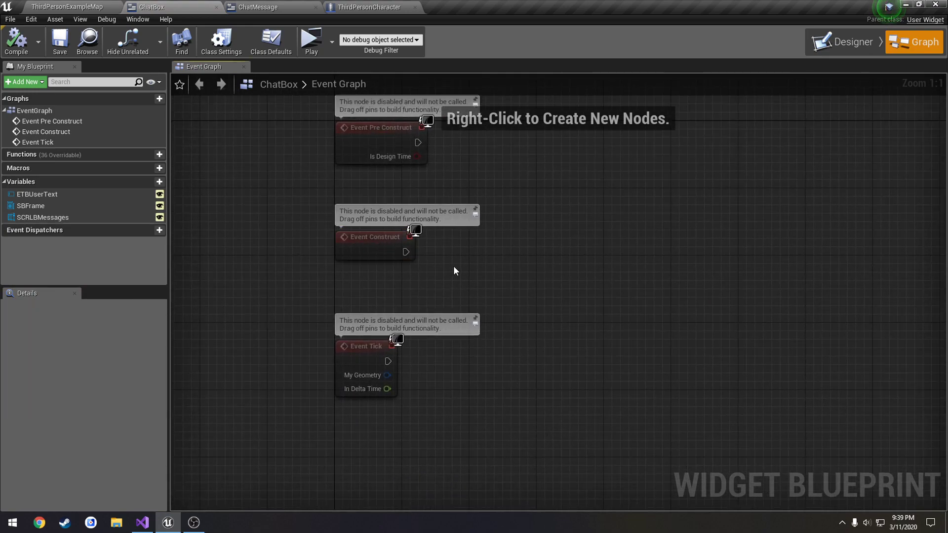
# Add a For Loop node run by Event Construct and set its Last Index to 10.
pyautogui.rightClick(486, 268)
pyautogui.write('for lo')
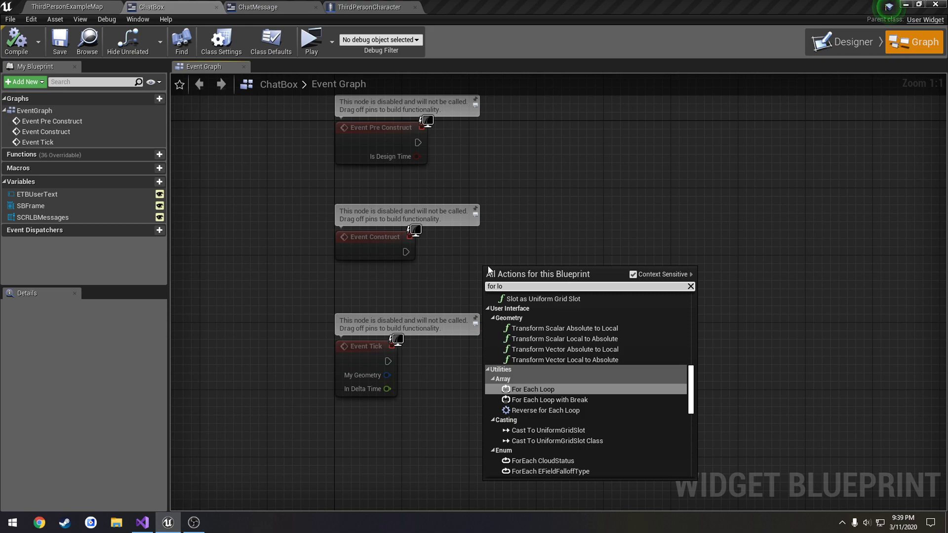
pyautogui.write('op')
pyautogui.press('Down')
pyautogui.press('Down')
pyautogui.press('Down')
pyautogui.press('Down')
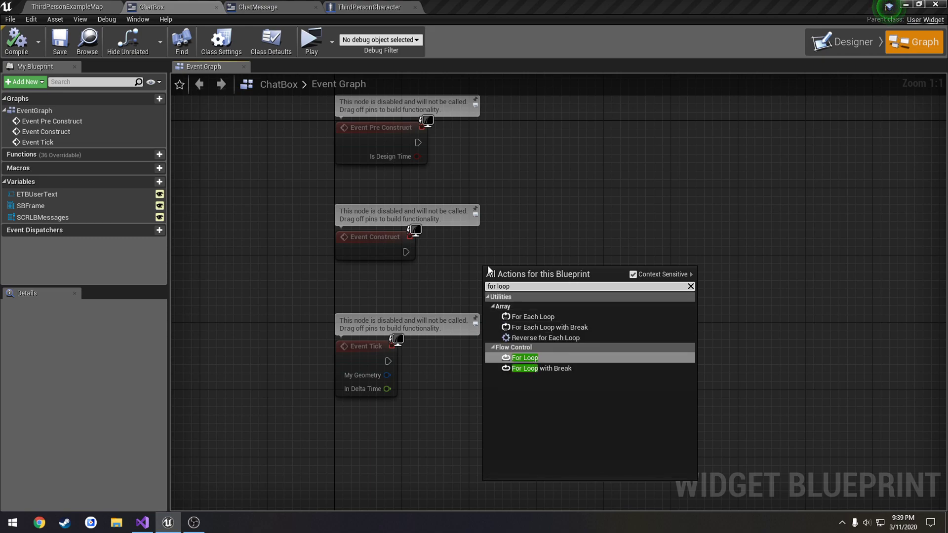
pyautogui.press('Return')
pyautogui.moveTo(504, 271); pyautogui.dragTo(406, 252)
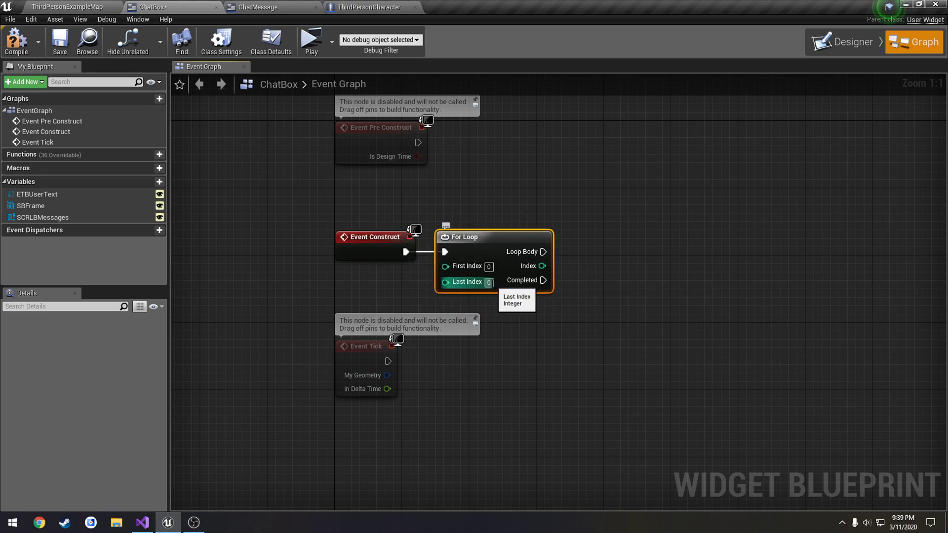
pyautogui.click(490, 282)
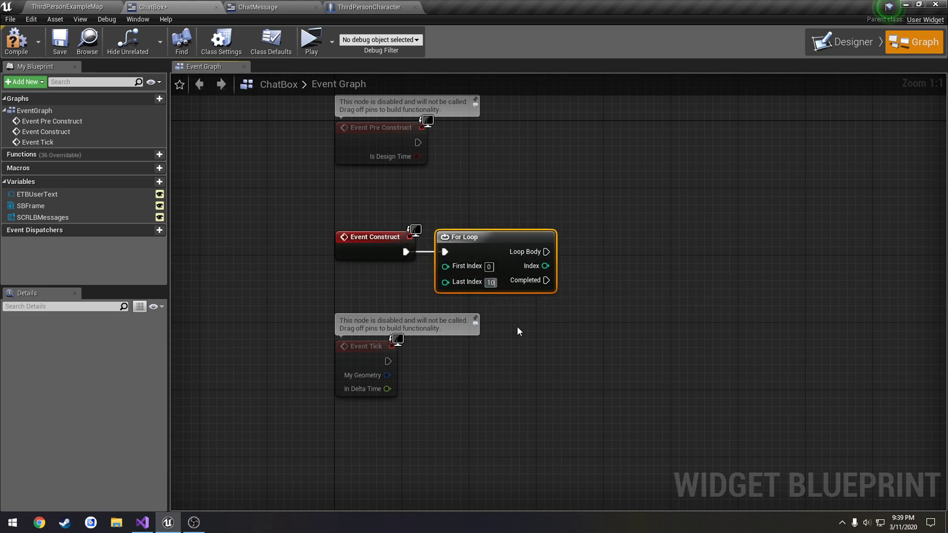
pyautogui.write('10')
# Add a Create Widget node of class ChatMessage and run it from the For Loop's Loop Body.
pyautogui.moveTo(586, 267); pyautogui.dragTo(436, 276, button='right')
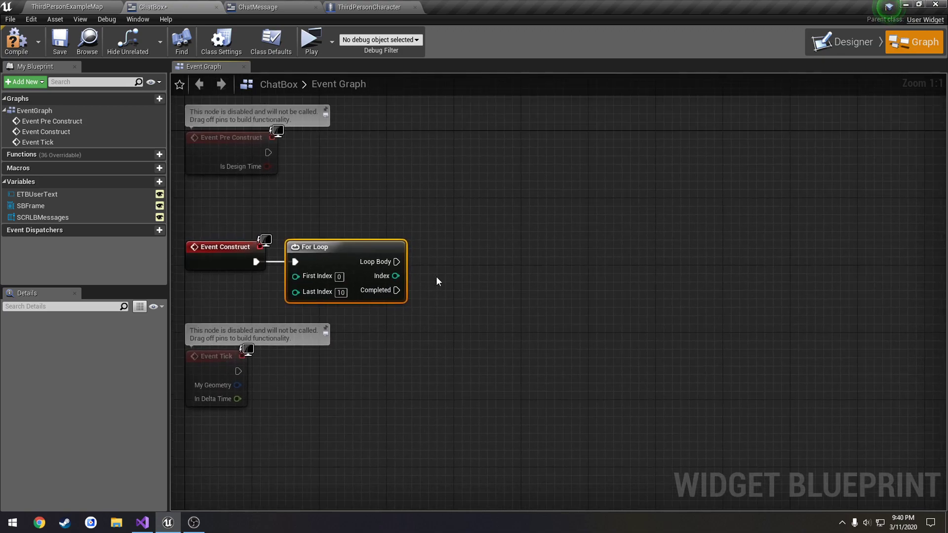
pyautogui.rightClick(436, 277)
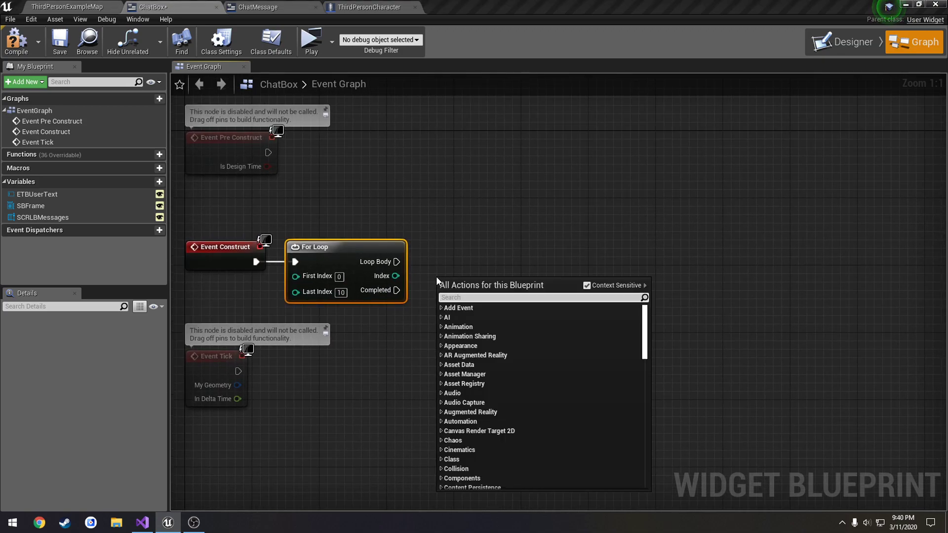
pyautogui.write('createwid')
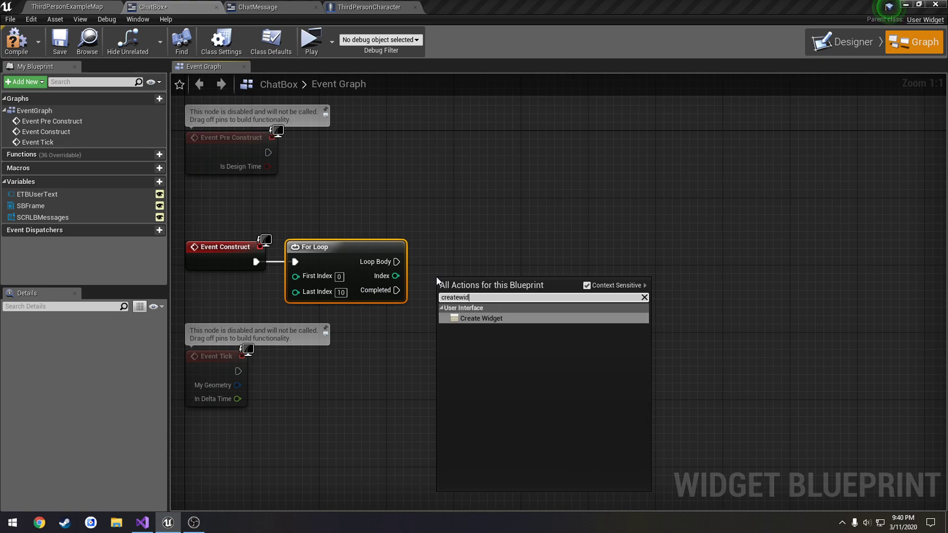
pyautogui.press('Return')
pyautogui.moveTo(397, 262); pyautogui.dragTo(473, 248)
pyautogui.click(490, 277)
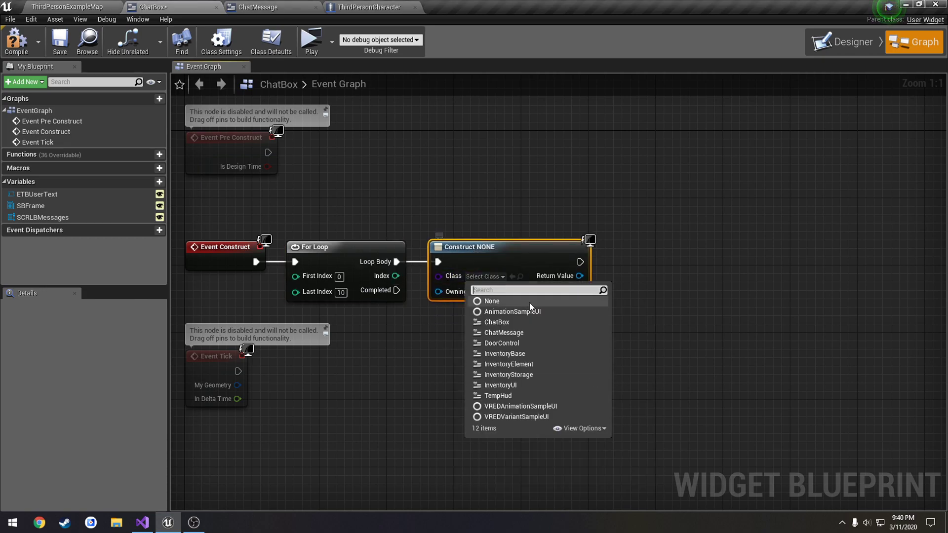
pyautogui.click(535, 332)
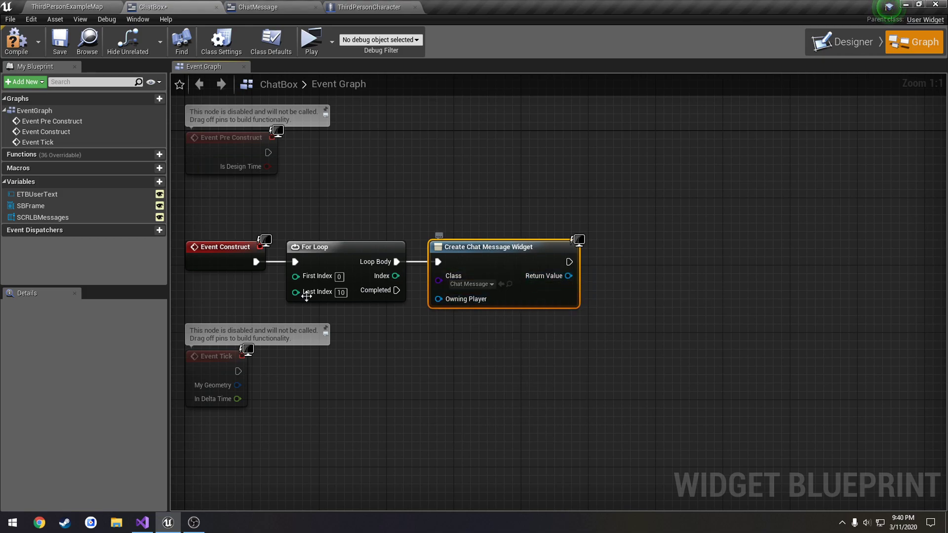
# Add a SCRLBMessages reference and an Add Child node targeting it, executed after the Create Chat Message Widget node.
pyautogui.click(43, 220)
pyautogui.moveTo(42, 223); pyautogui.dragTo(490, 322)
pyautogui.click(508, 332)
pyautogui.moveTo(550, 333); pyautogui.dragTo(571, 262)
pyautogui.write('add child')
pyautogui.press('Return')
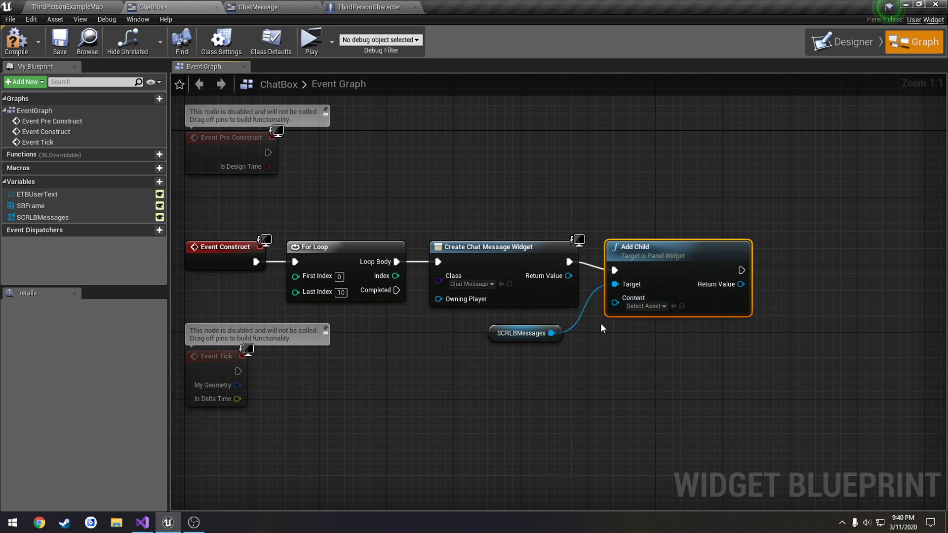
# Connect the Create Chat Message Widget's Return Value to Add Child's Content, reposition the SCRLBMessages node beneath them, and save ChatBox.
pyautogui.moveTo(614, 303); pyautogui.dragTo(568, 276)
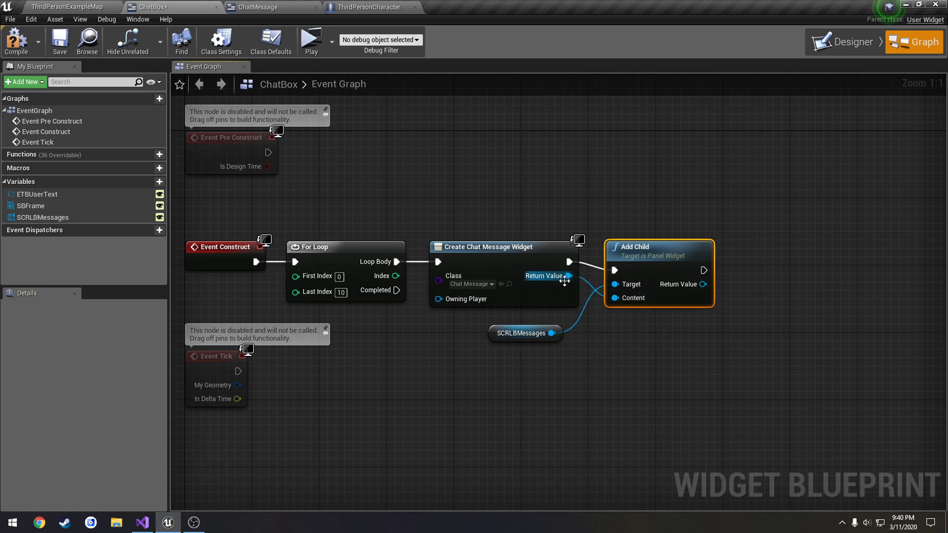
pyautogui.moveTo(494, 334); pyautogui.dragTo(514, 329)
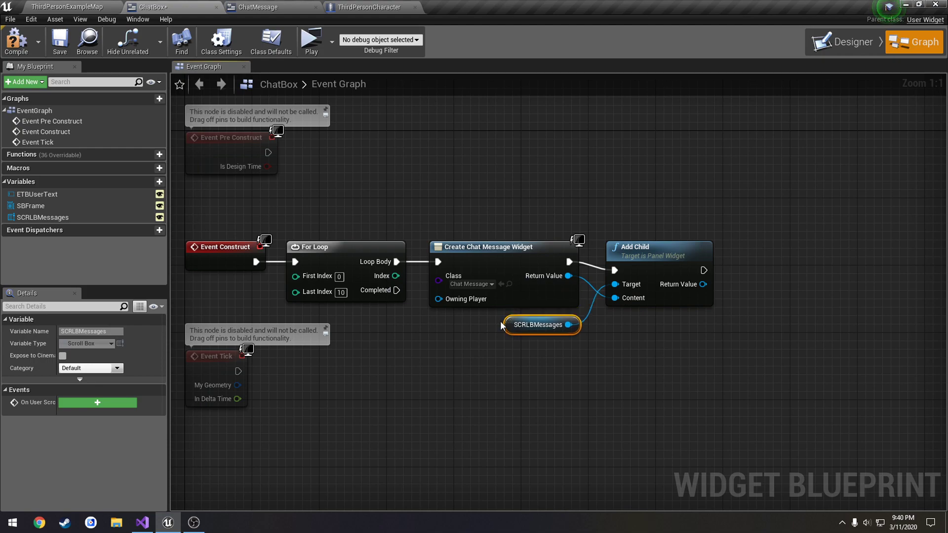
pyautogui.click(60, 40)
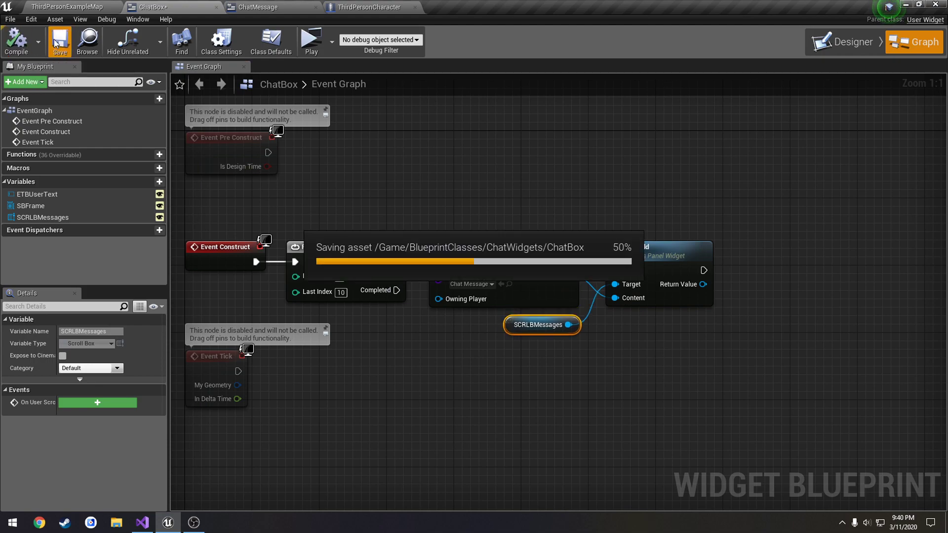
# Run a play preview to check the chat messages with the inventory open, then stop it and dismiss the message log.
pyautogui.click(331, 41)
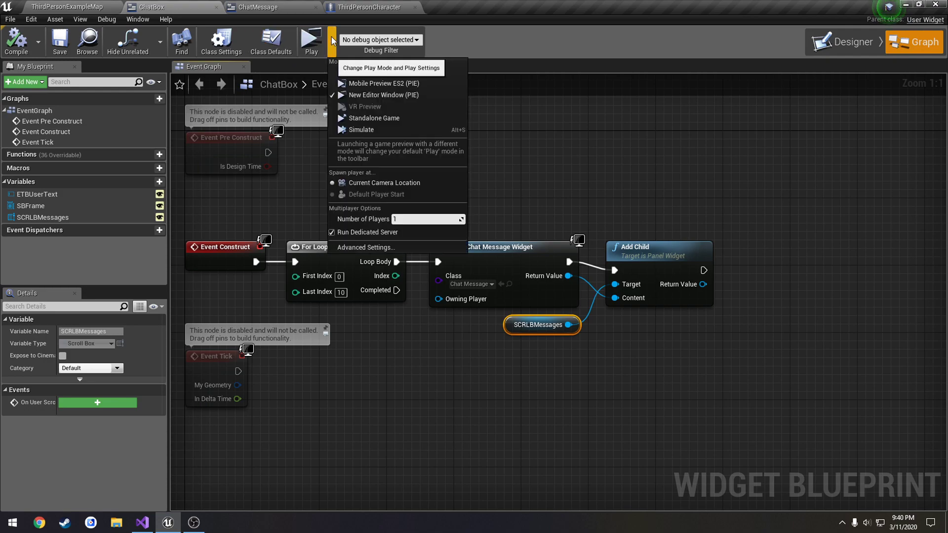
pyautogui.click(330, 41)
pyautogui.click(315, 39)
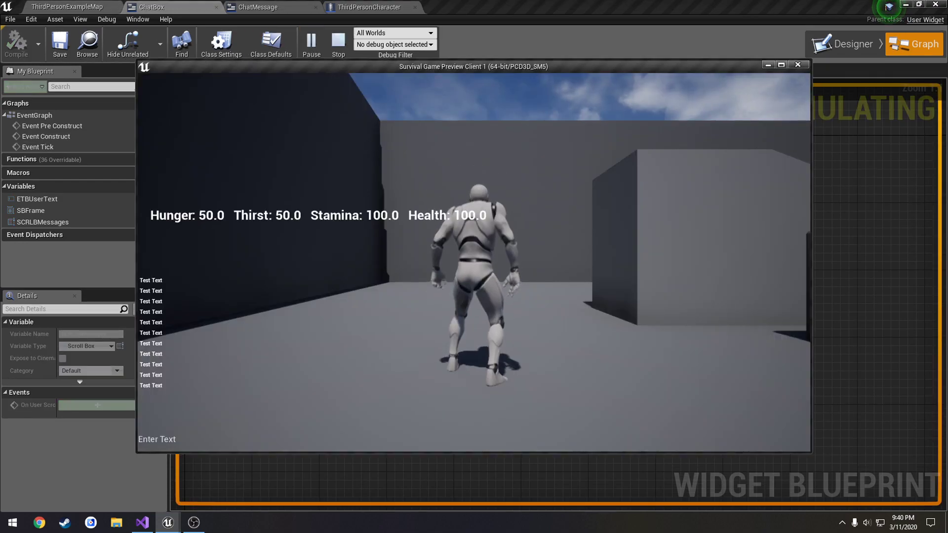
pyautogui.press('i')
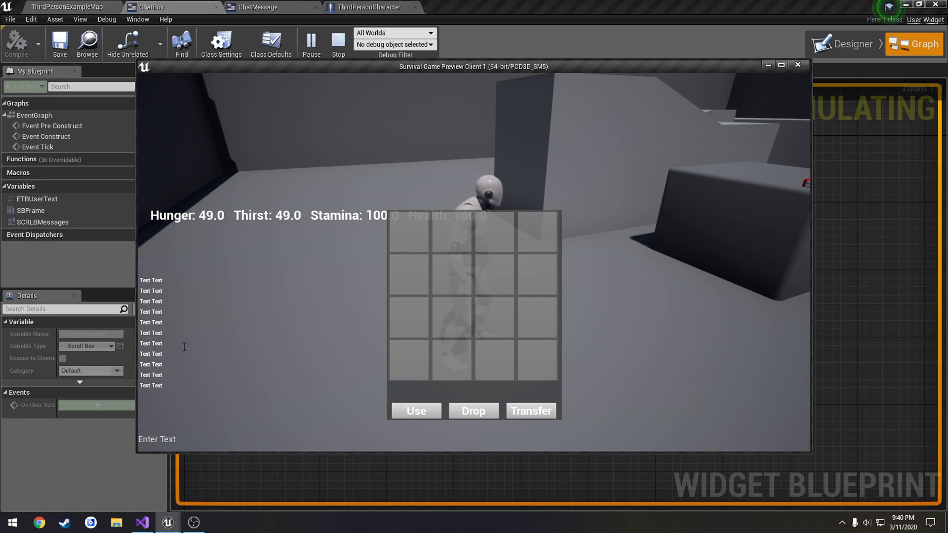
pyautogui.press('Escape')
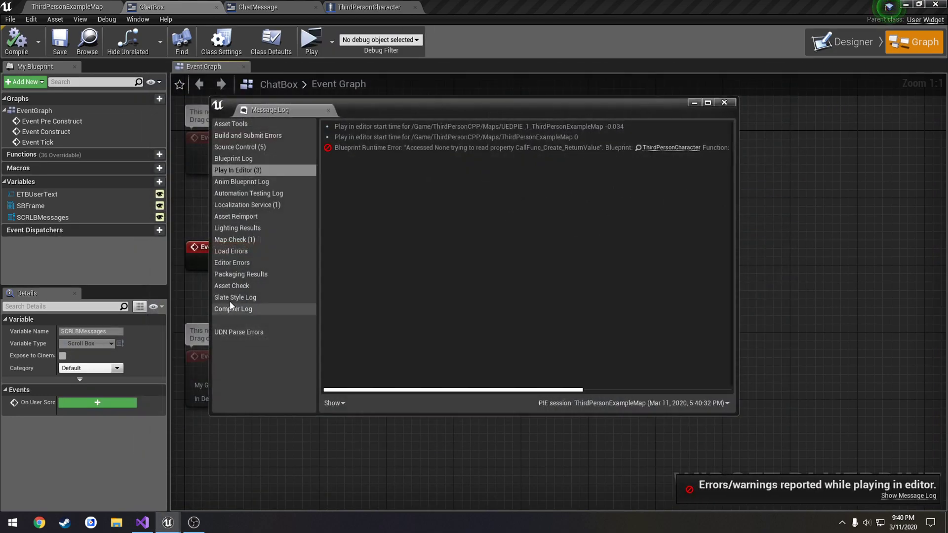
pyautogui.click(725, 102)
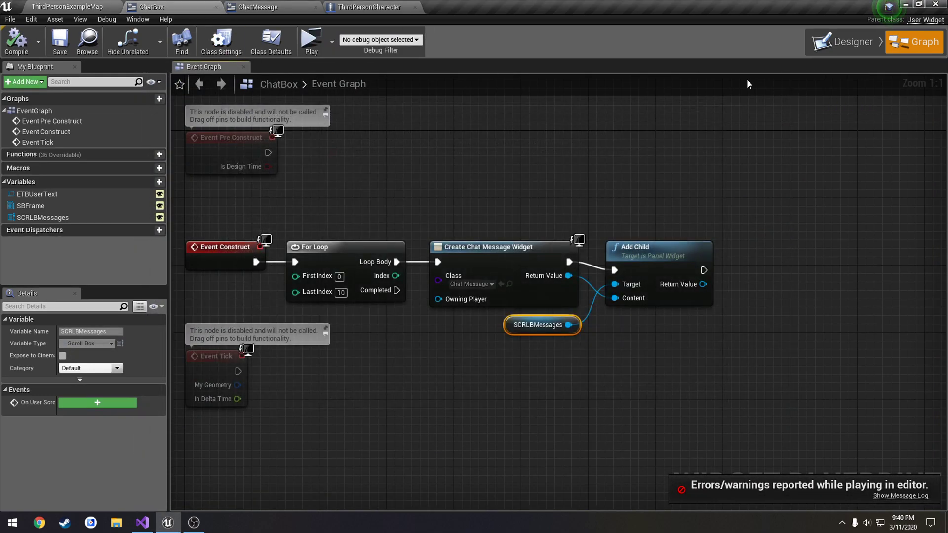
# In the ChatBox designer, set SBFrame's Size X to 450 and Size Y to 400.
pyautogui.click(844, 42)
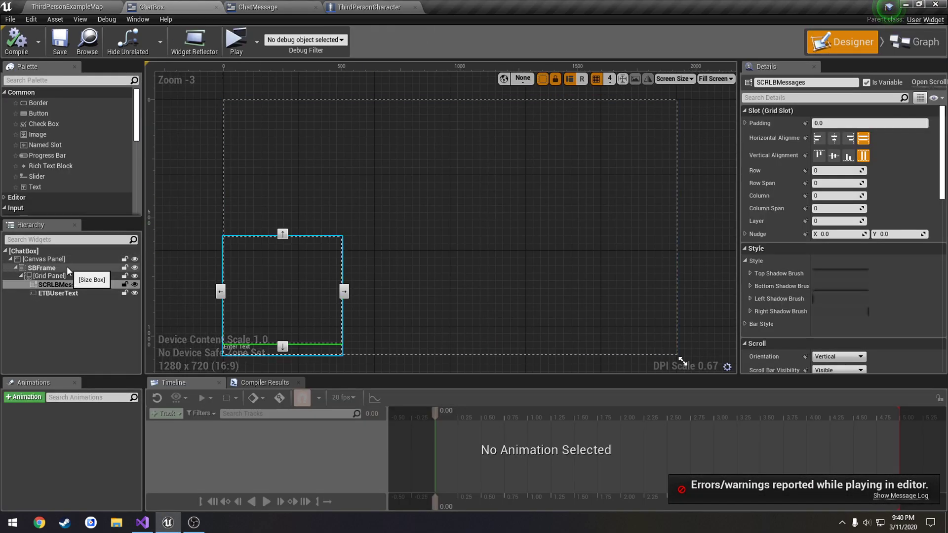
pyautogui.click(49, 267)
pyautogui.click(838, 165)
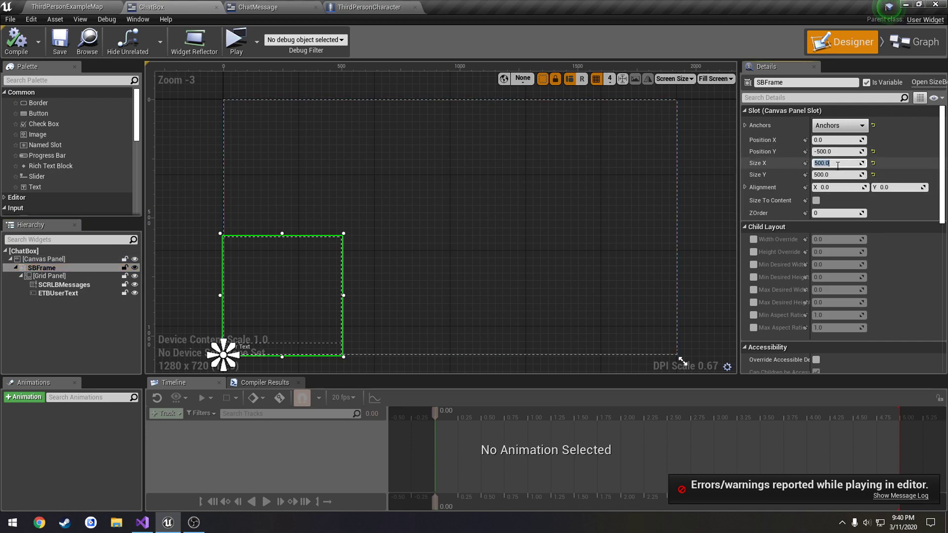
pyautogui.write('400')
pyautogui.press('Tab')
pyautogui.write('400')
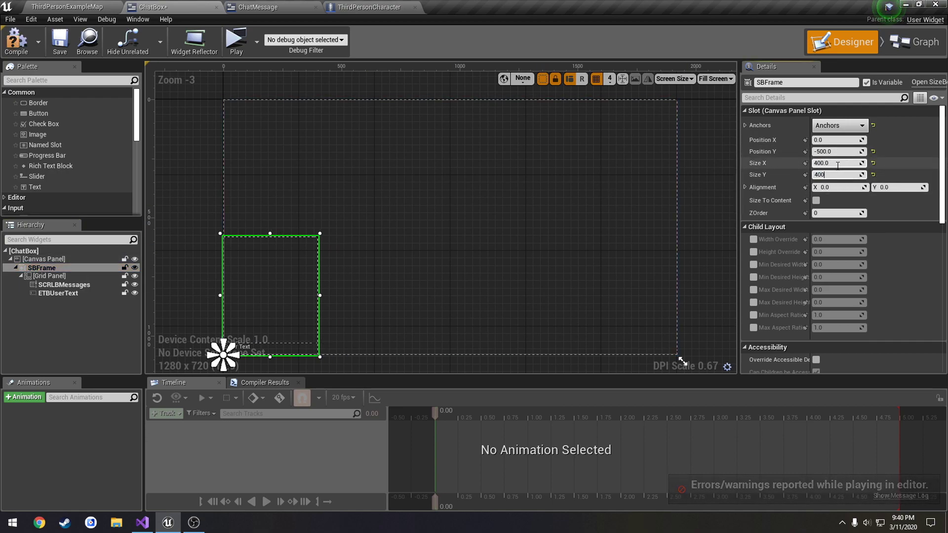
pyautogui.click(838, 164)
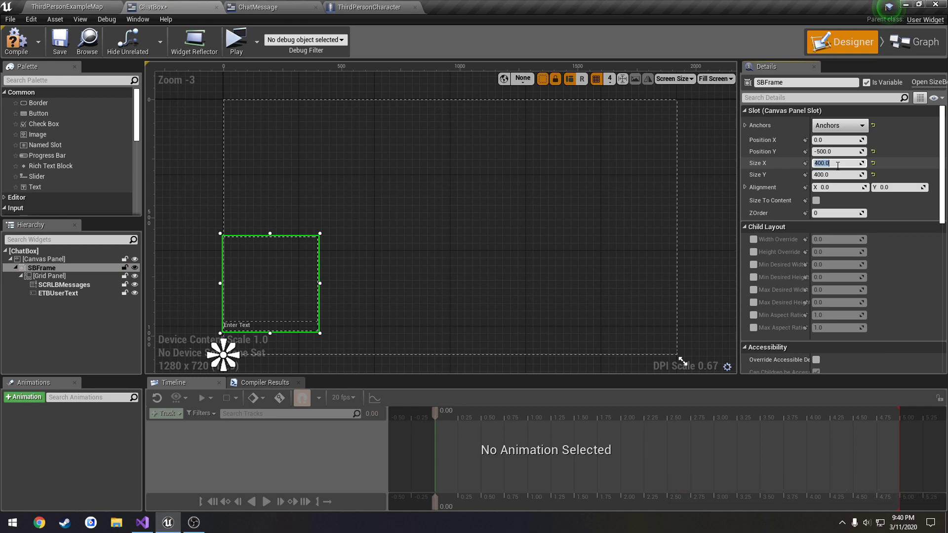
pyautogui.write('450')
pyautogui.press('Return')
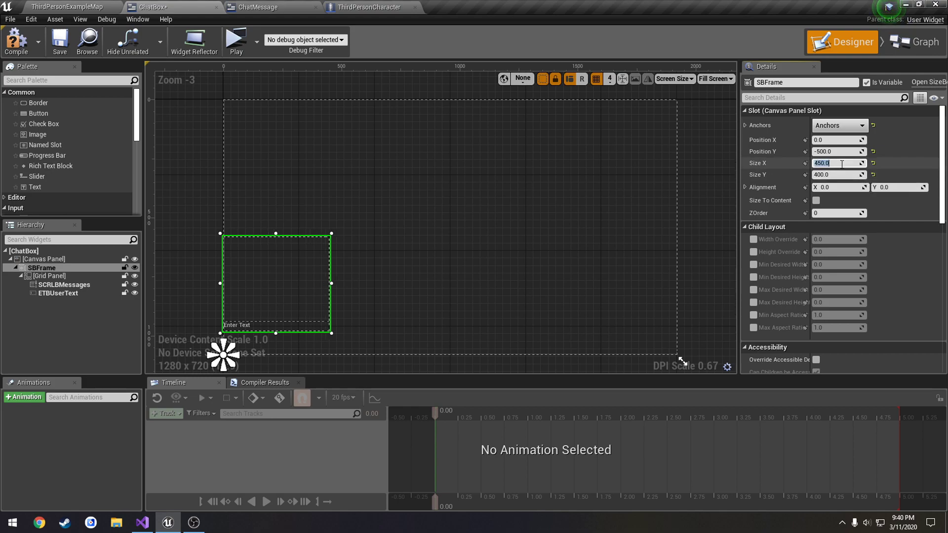
# Set SBFrame's Position Y to -400, then compile and save ChatBox.
pyautogui.click(840, 152)
pyautogui.write('-400')
pyautogui.press('Return')
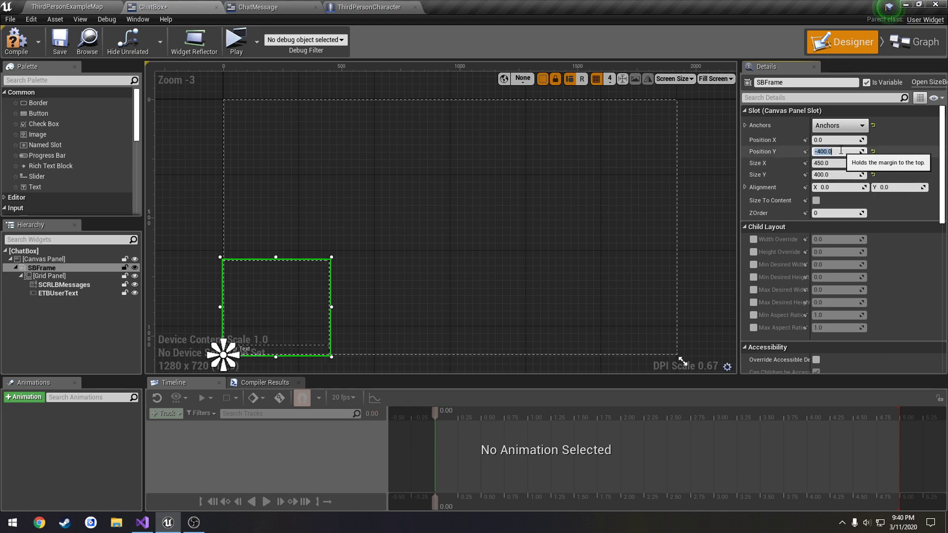
pyautogui.moveTo(467, 217); pyautogui.dragTo(500, 196, button='right')
pyautogui.scroll(2, 499, 202)
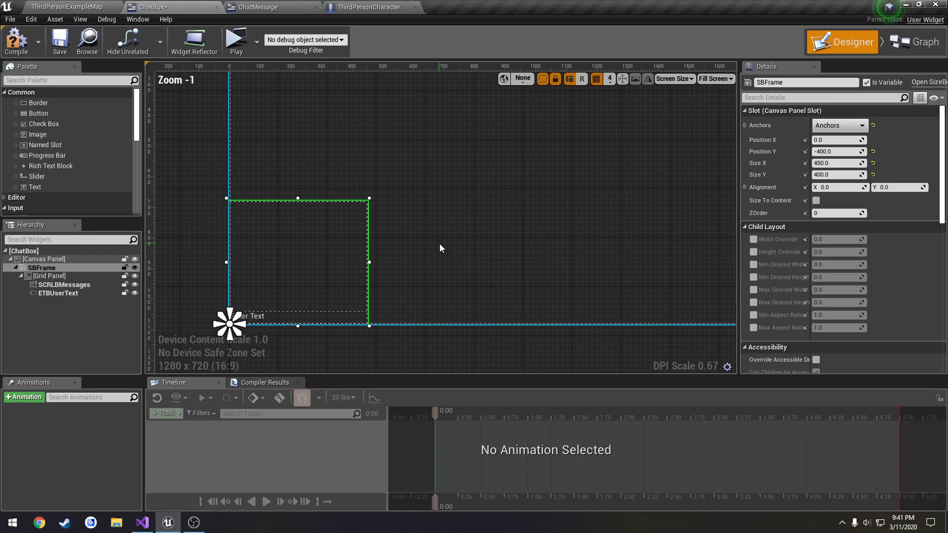
pyautogui.click(17, 42)
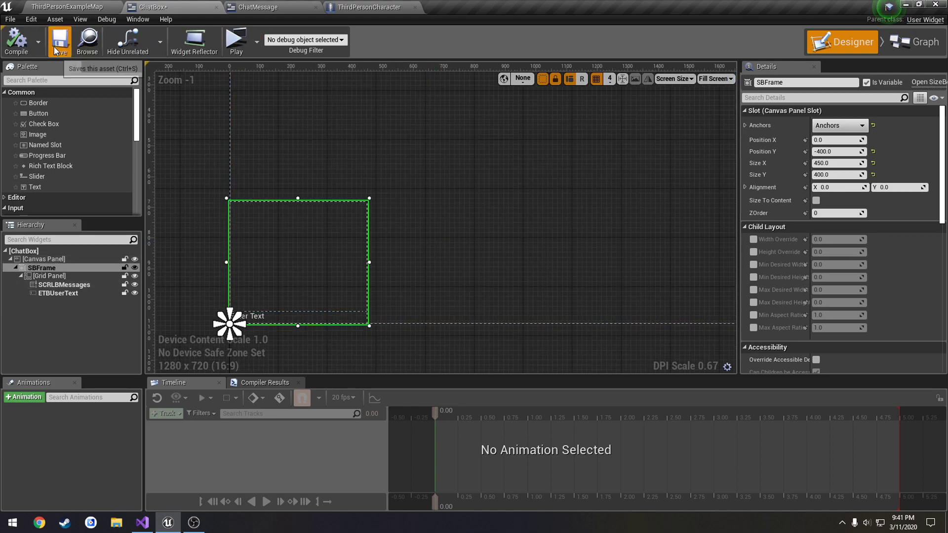
# In the ChatMessage widget, set TBMessage's font size to 18, then compile and save the widget.
pyautogui.click(258, 6)
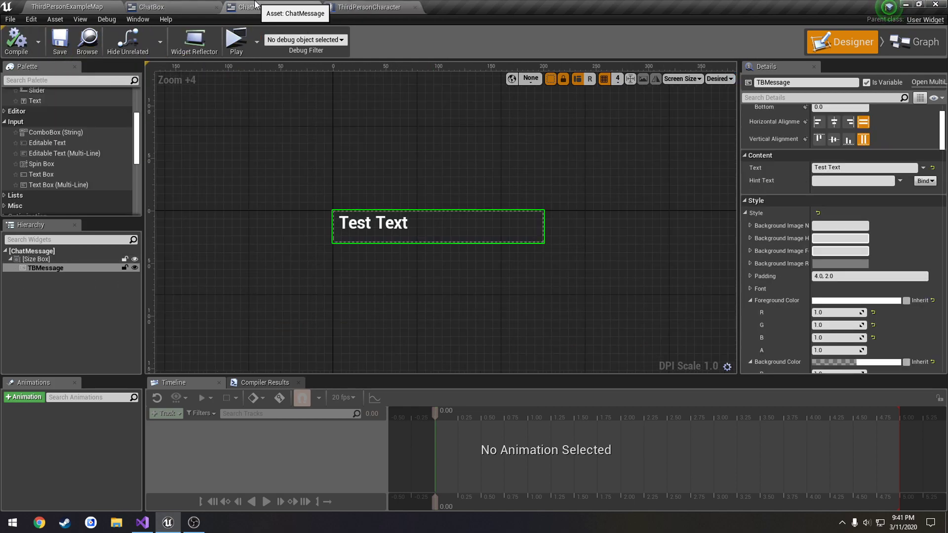
pyautogui.click(58, 267)
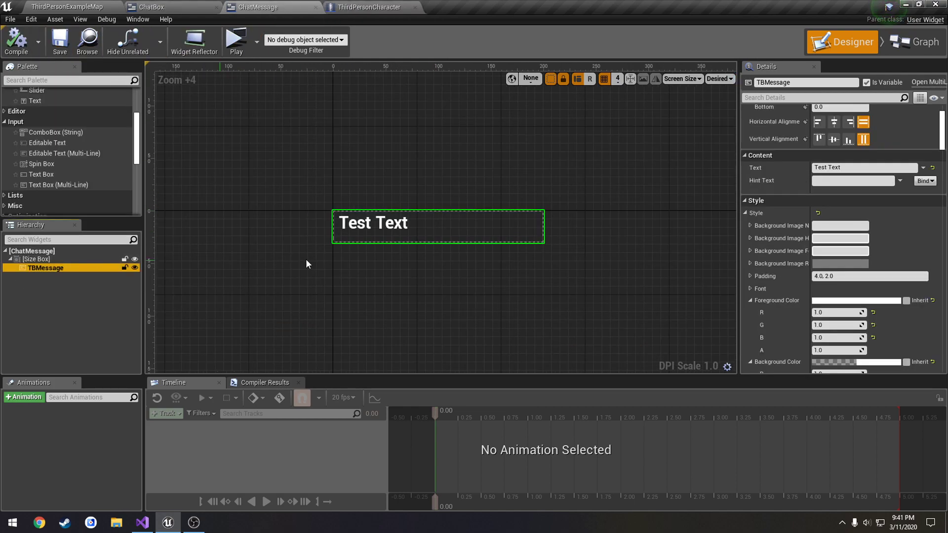
pyautogui.click(749, 288)
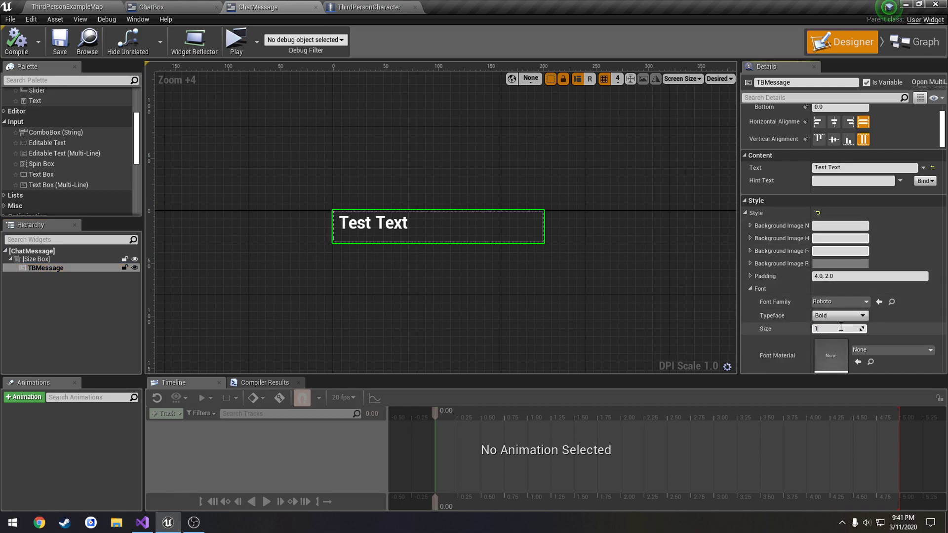
pyautogui.press('Return')
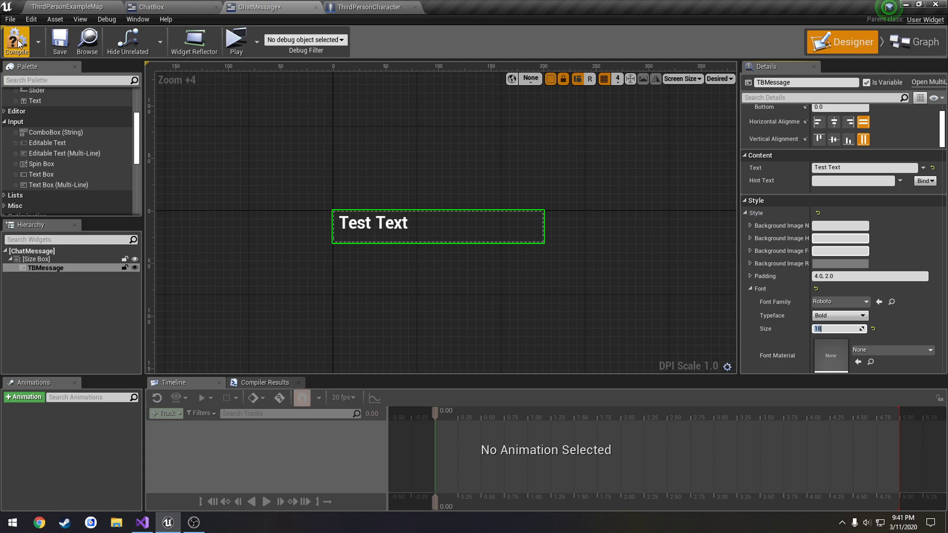
pyautogui.click(67, 42)
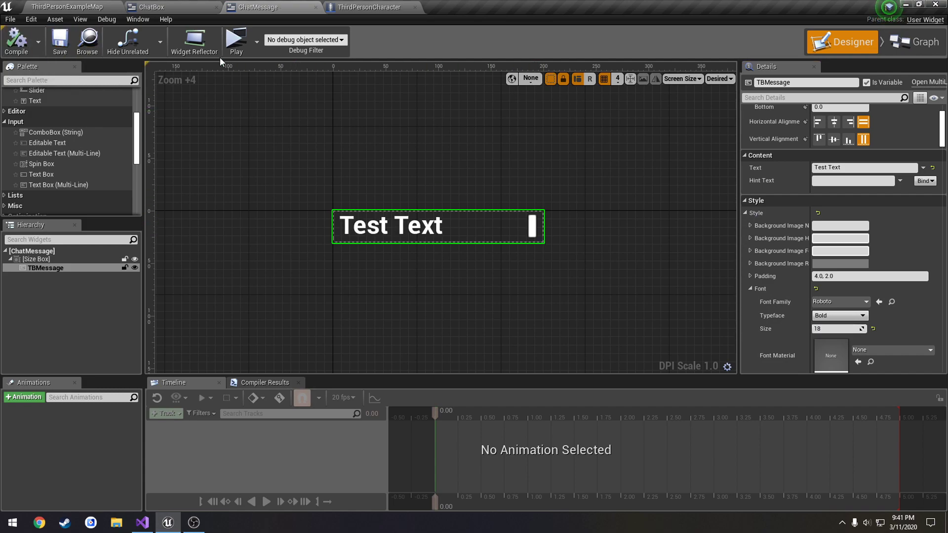
# Play the game from ChatBox to check the resized chat and message text, then stop it and dismiss the message log.
pyautogui.click(150, 7)
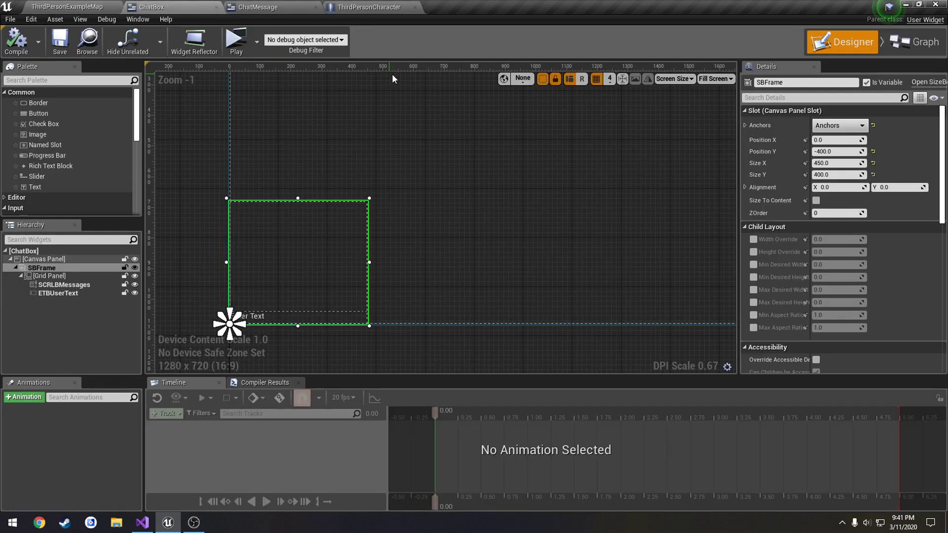
pyautogui.click(236, 39)
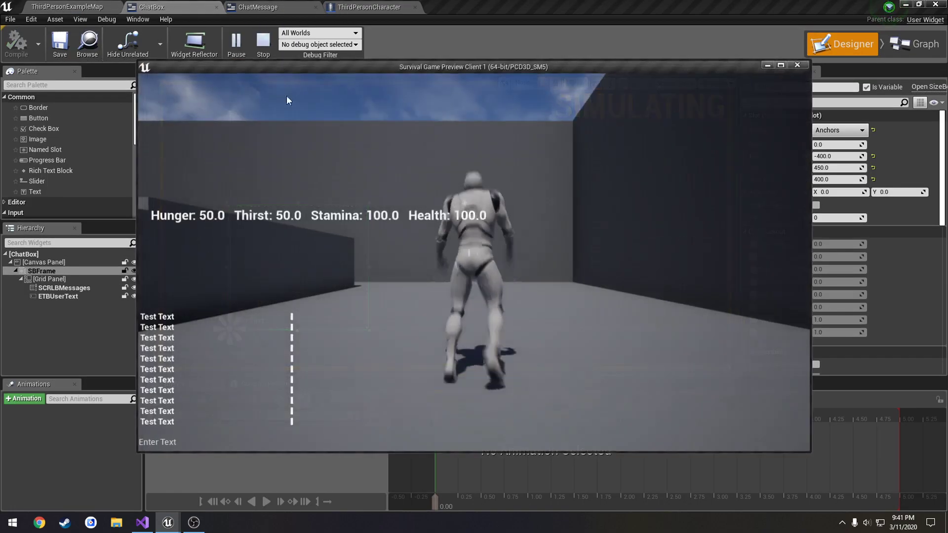
pyautogui.click(356, 218)
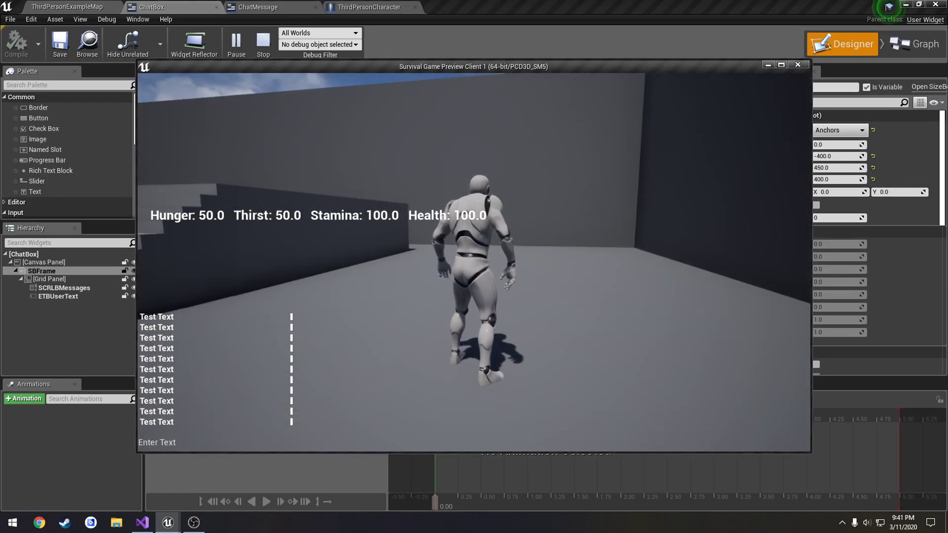
pyautogui.press('i')
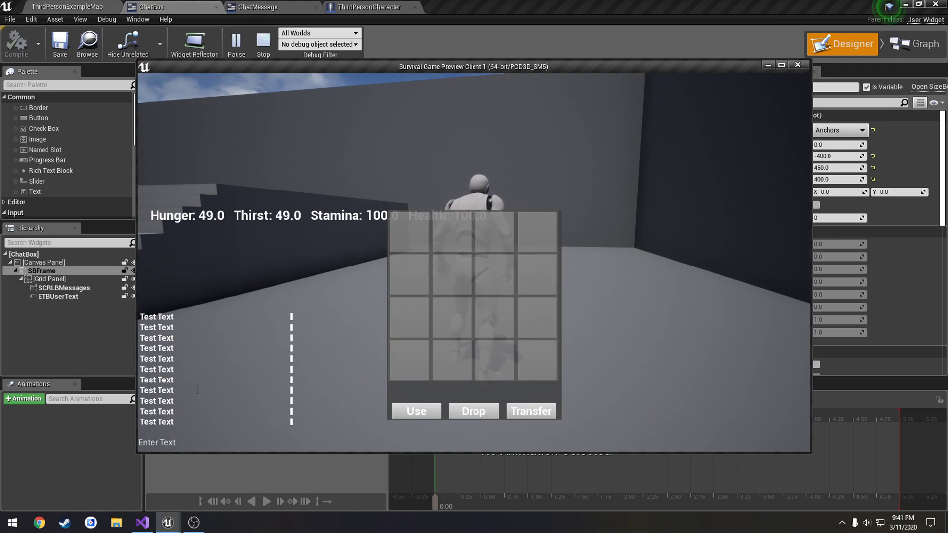
pyautogui.press('Escape')
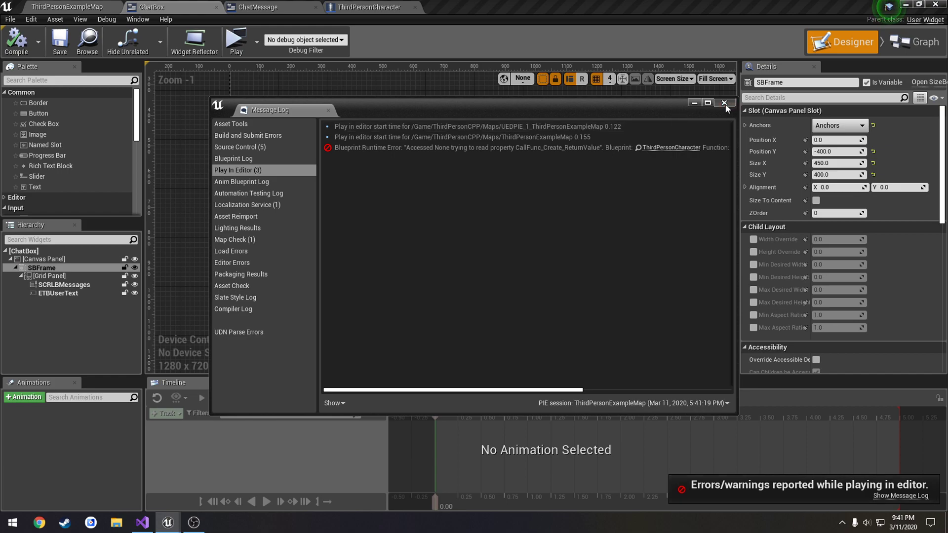
pyautogui.click(724, 103)
# In the ChatBox event graph, set the For Loop's Last Index to 20.
pyautogui.click(262, 6)
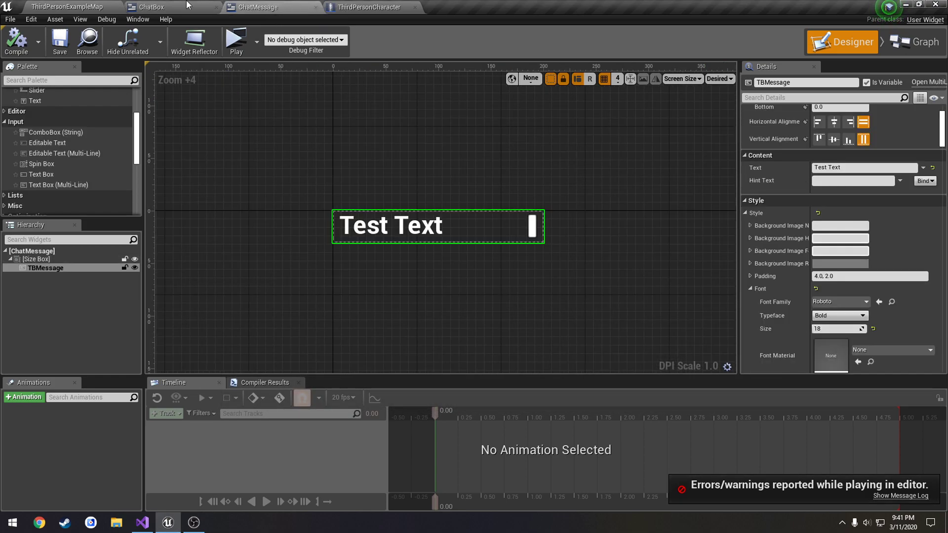
pyautogui.click(187, 6)
pyautogui.click(914, 42)
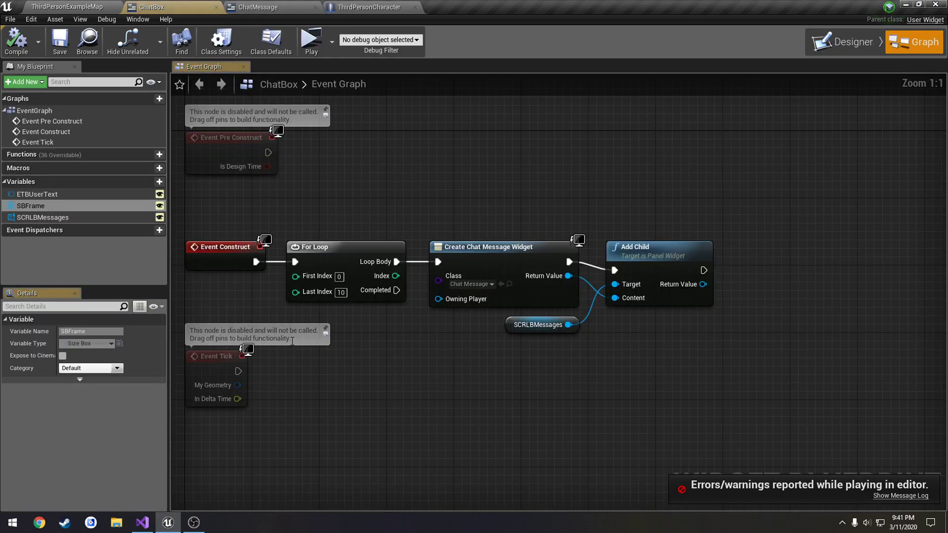
pyautogui.click(341, 293)
pyautogui.press('Return')
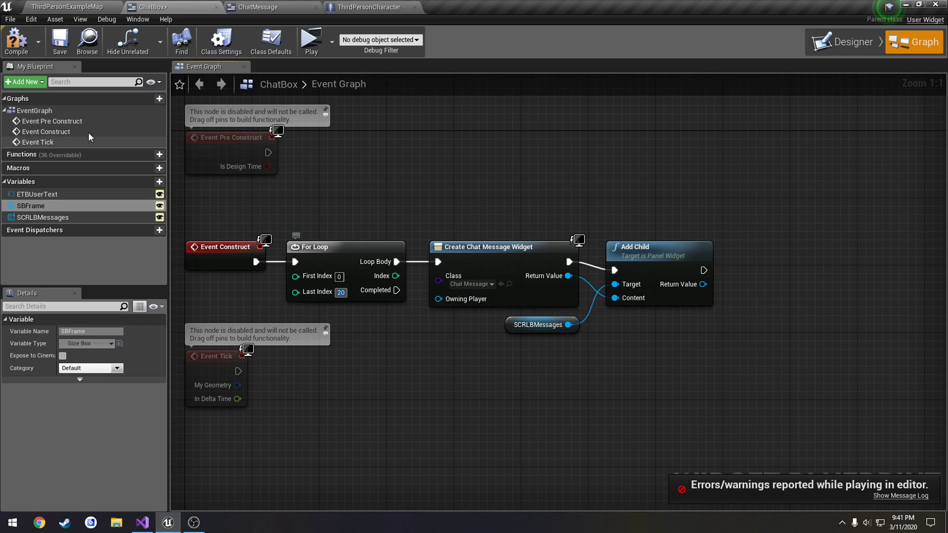
# Keep TBMessage's text as Test Text in ChatMessage, set its font size to 16, and compile the widget.
pyautogui.click(268, 6)
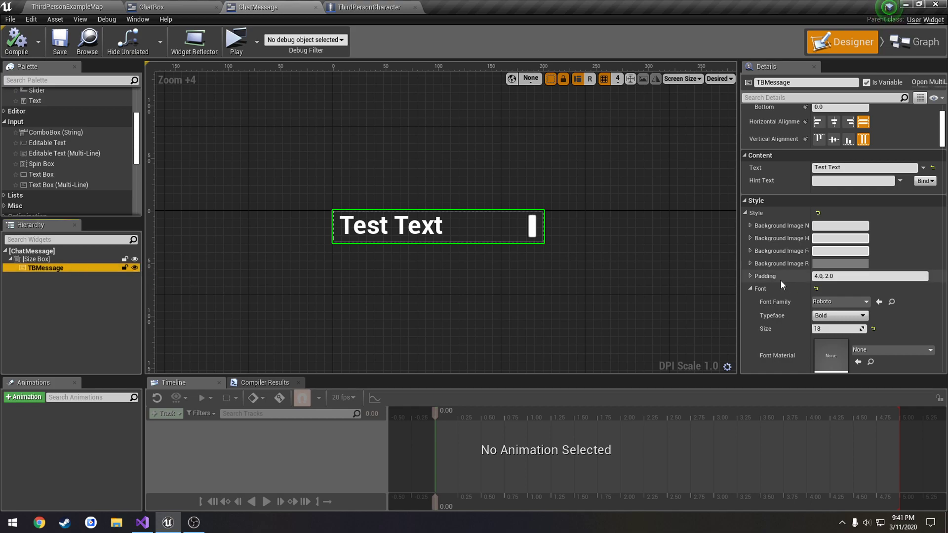
pyautogui.click(914, 167)
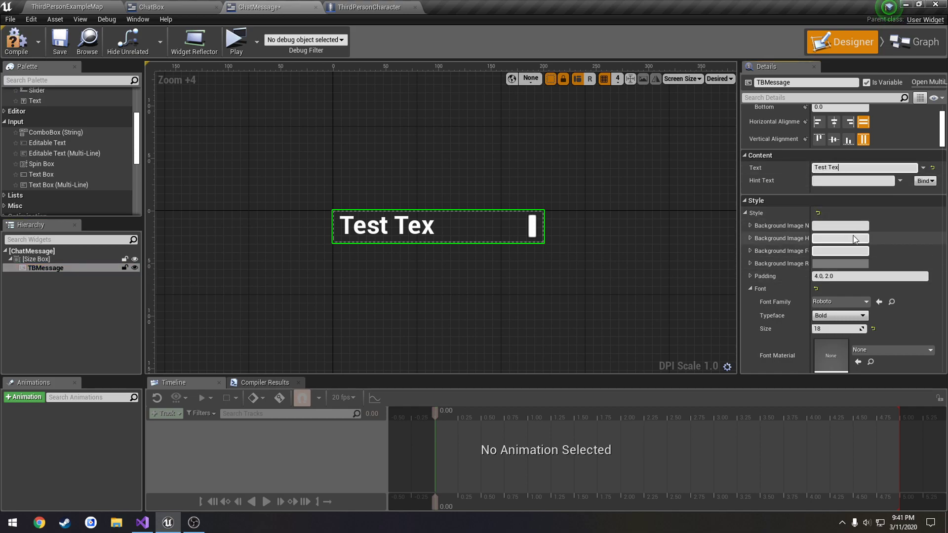
pyautogui.write('t')
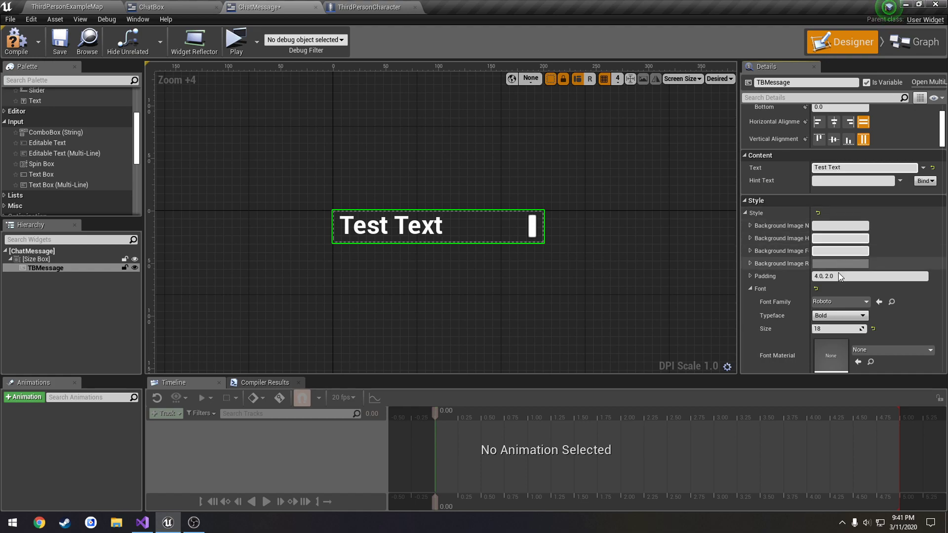
pyautogui.click(838, 329)
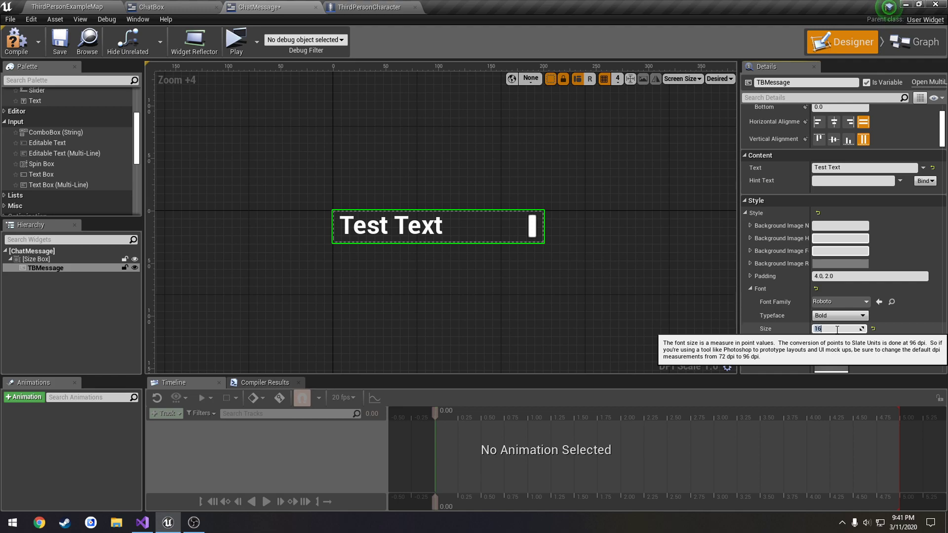
pyautogui.press('Return')
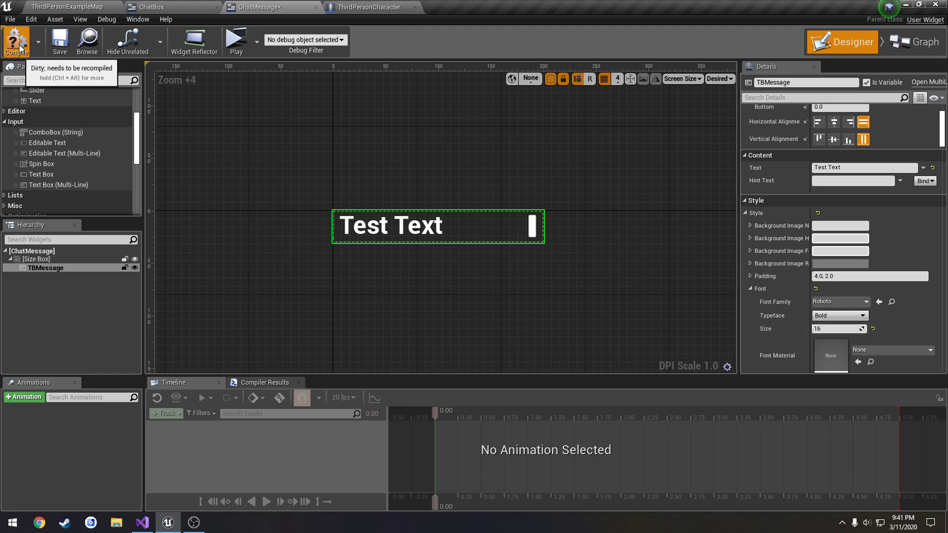
pyautogui.click(20, 47)
# Try a font size of 25 for TBMessage, compile the widget, and return the size to 16.
pyautogui.click(832, 329)
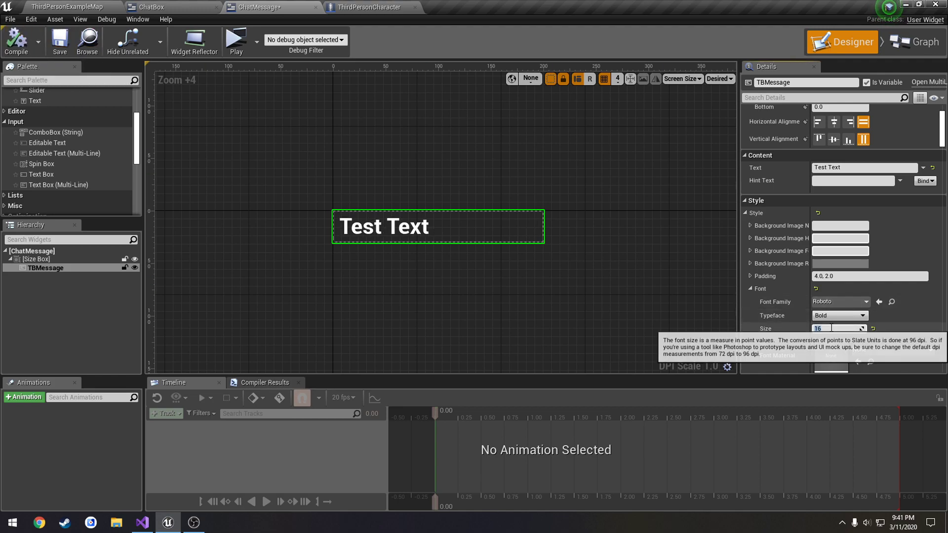
pyautogui.write('25')
pyautogui.press('Return')
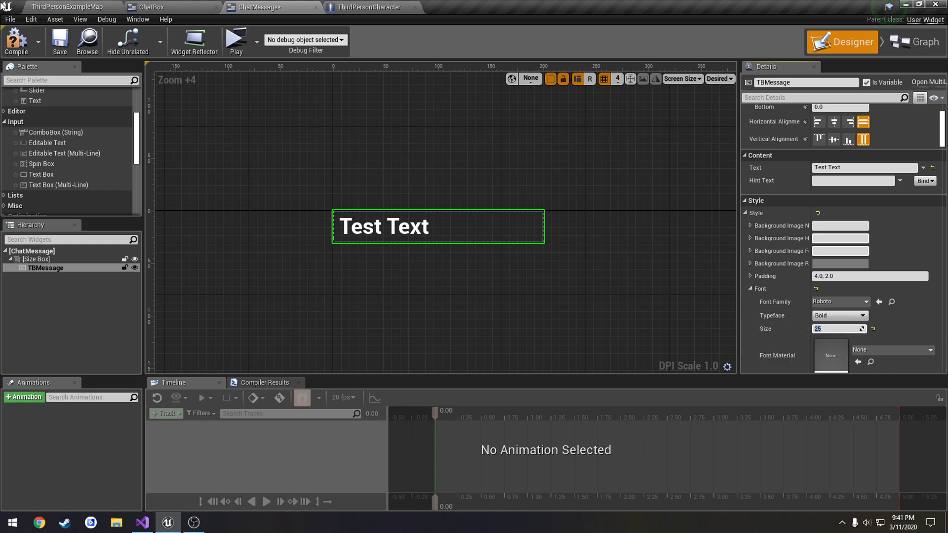
pyautogui.click(24, 46)
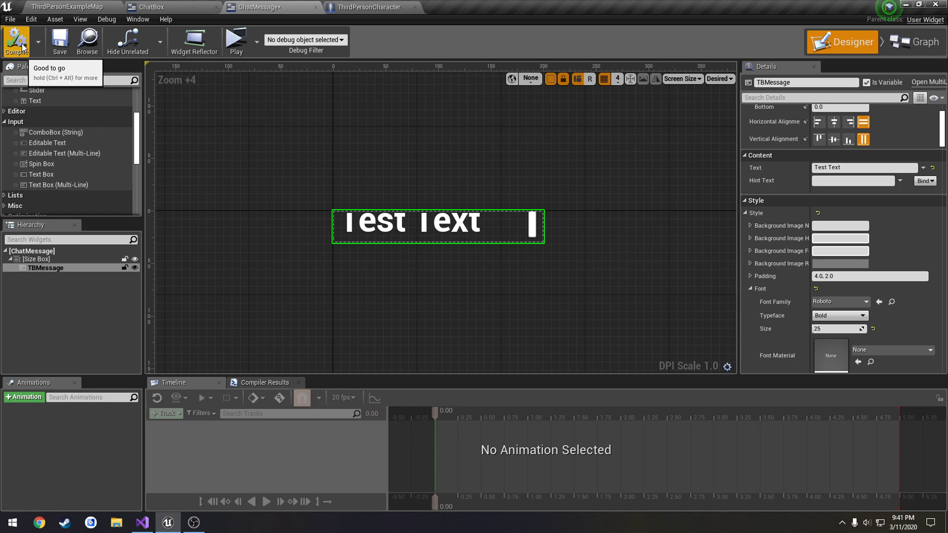
pyautogui.click(834, 329)
pyautogui.write('16')
pyautogui.press('Return')
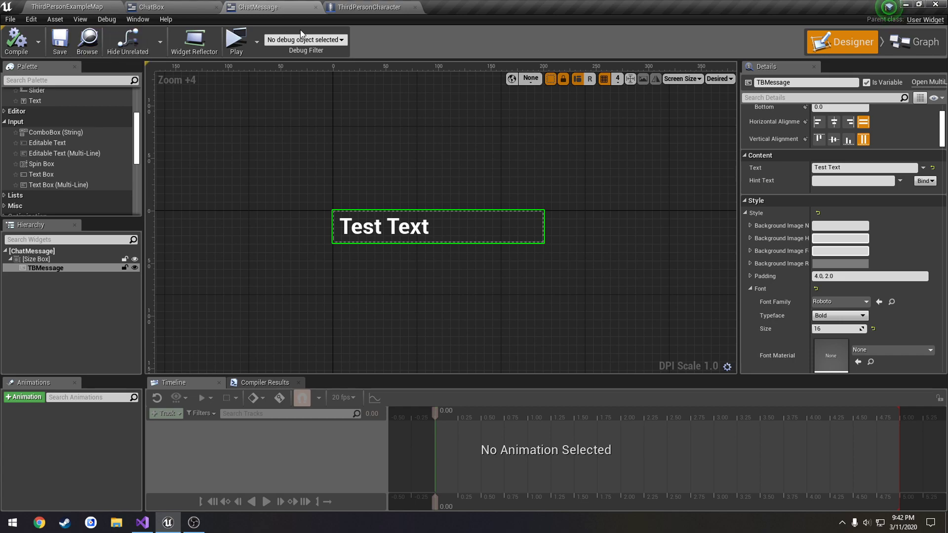
# Play the game with the inventory open to test chat scrolling and message text interaction, stop it and dismiss the message log.
pyautogui.click(236, 41)
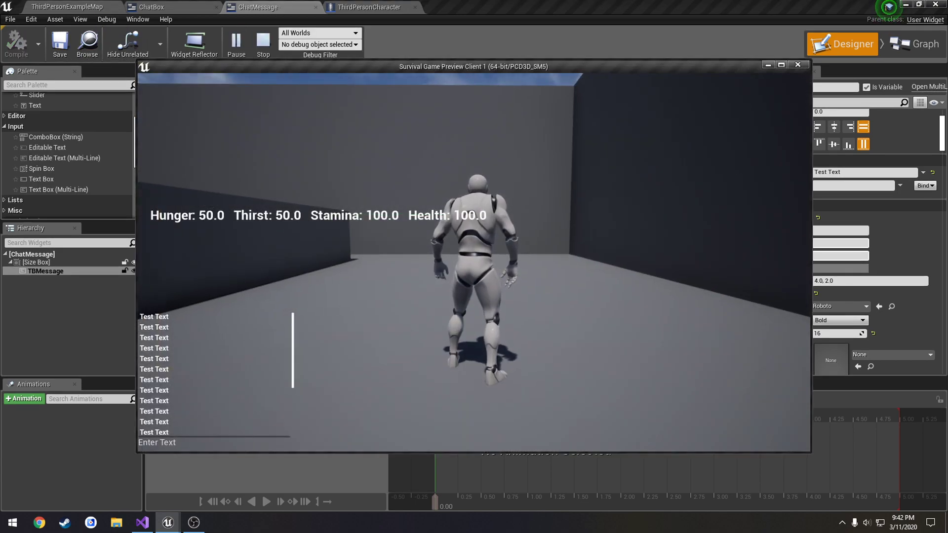
pyautogui.press('i')
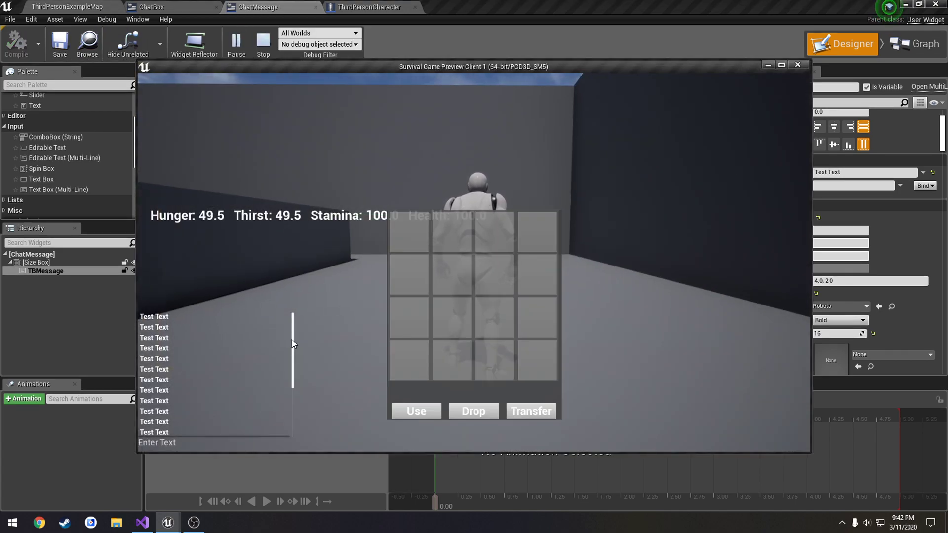
pyautogui.moveTo(292, 344); pyautogui.dragTo(297, 306)
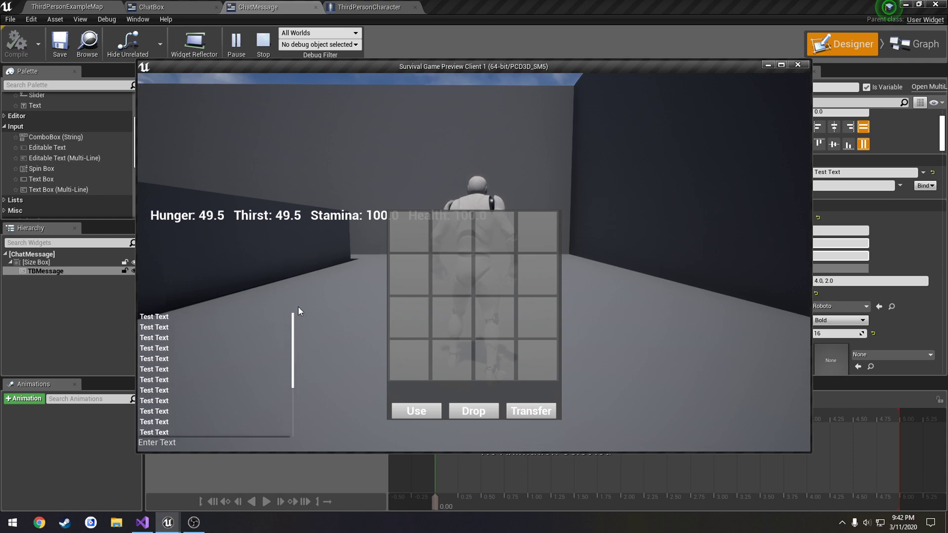
pyautogui.scroll(-7, 215, 355)
pyautogui.scroll(7, 218, 362)
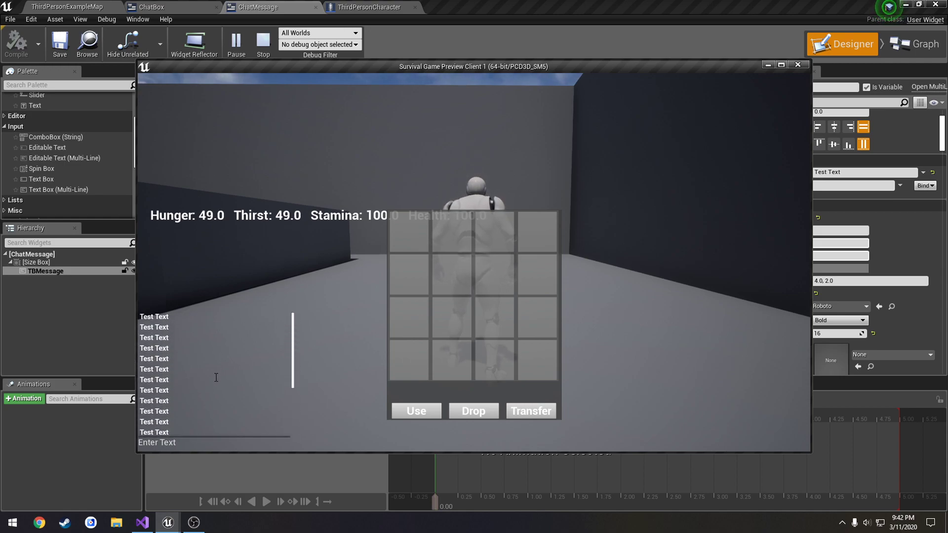
pyautogui.scroll(-7, 215, 378)
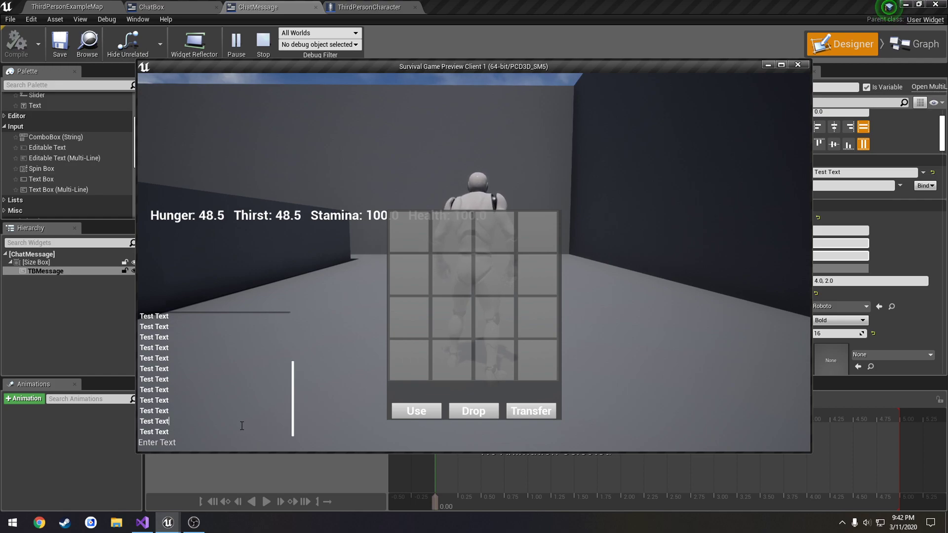
pyautogui.scroll(-5, 242, 426)
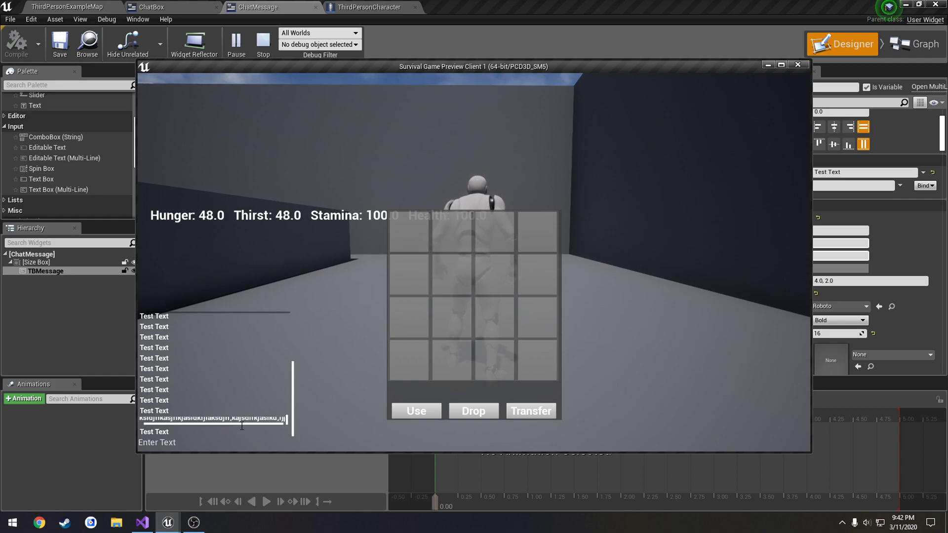
pyautogui.scroll(5, 242, 425)
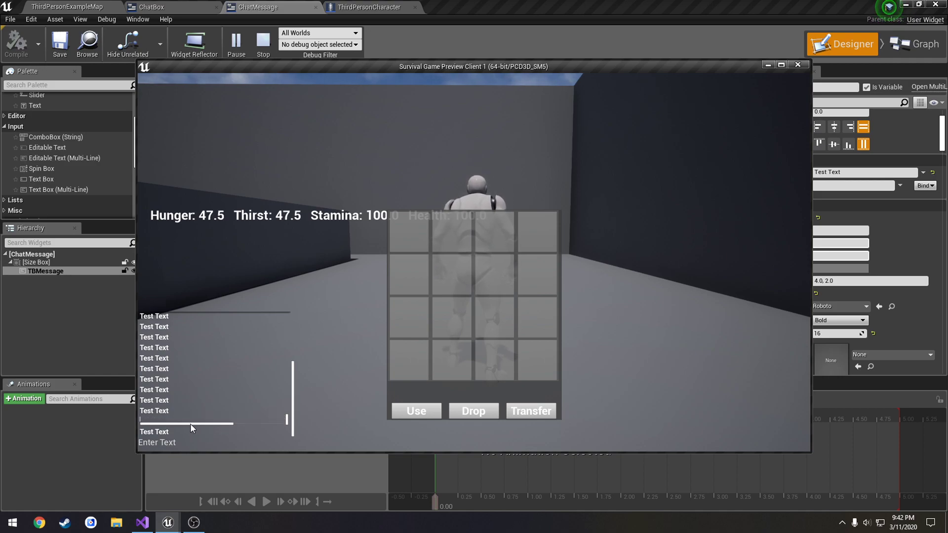
pyautogui.press('Escape')
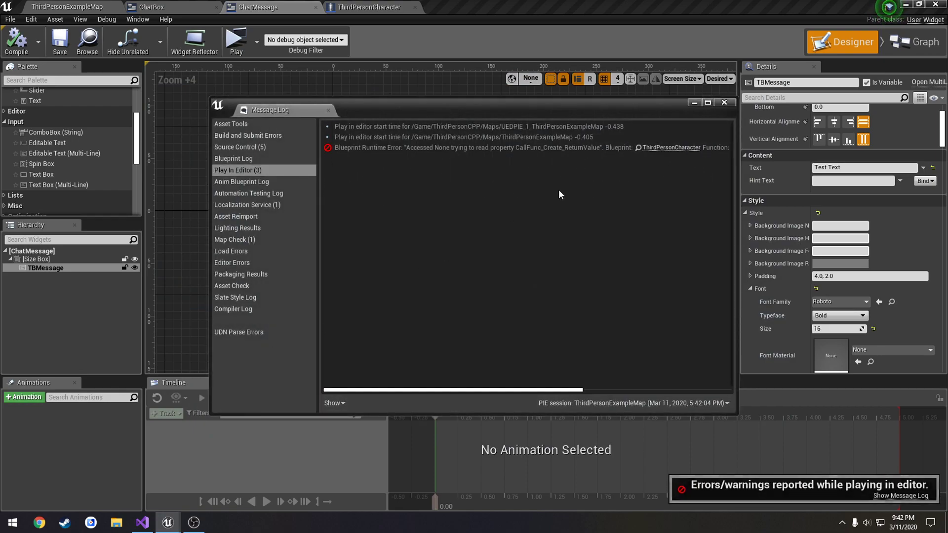
pyautogui.click(724, 102)
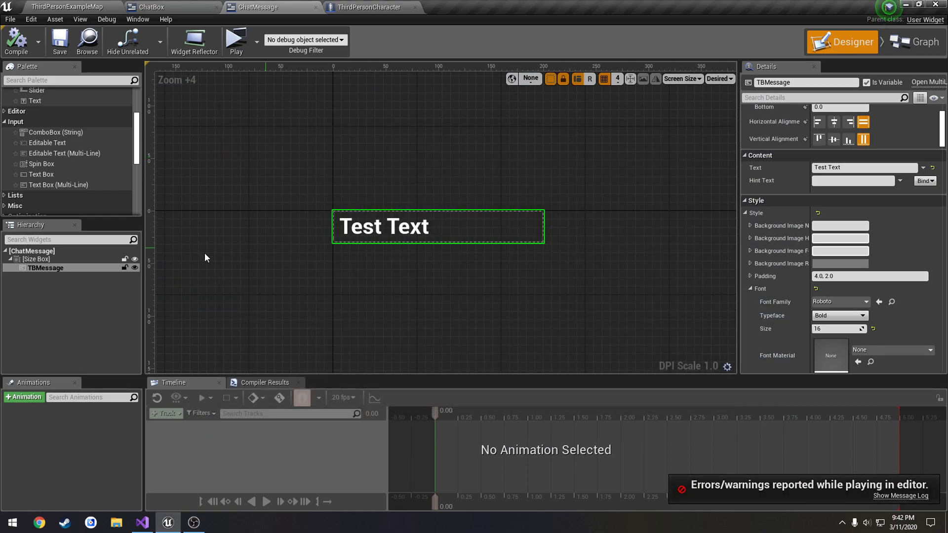
# Set TBMessage's visibility to Not Hit-Testable (Self Only) and save the ChatMessage widget.
pyautogui.click(48, 268)
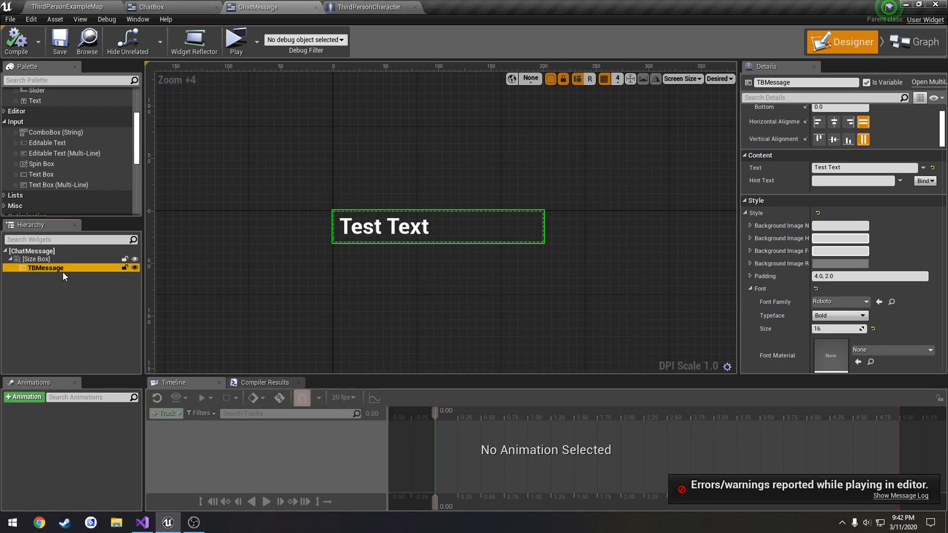
pyautogui.click(795, 97)
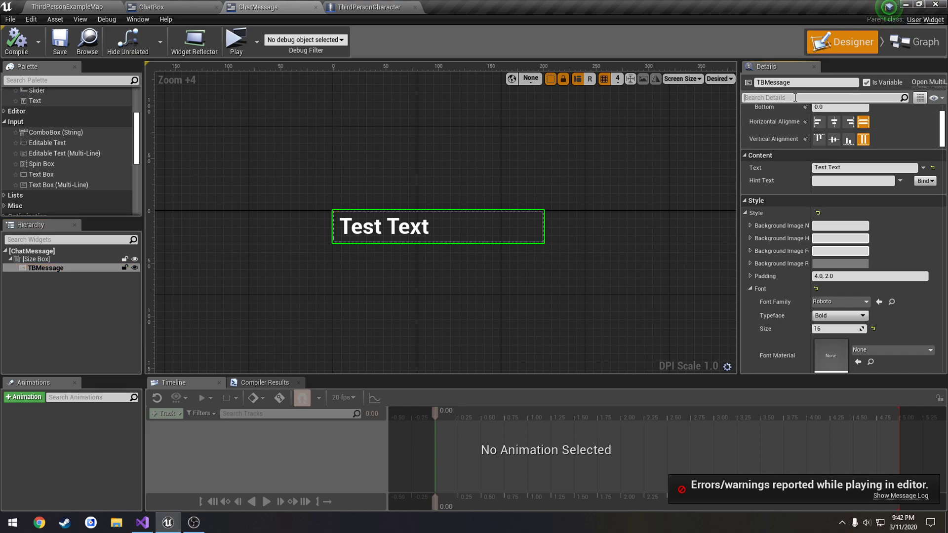
pyautogui.write('vis')
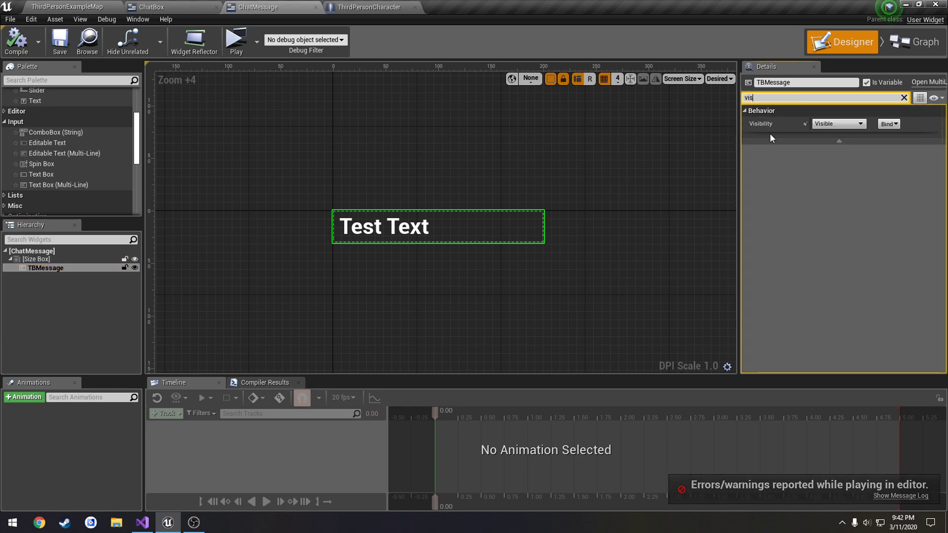
pyautogui.click(858, 126)
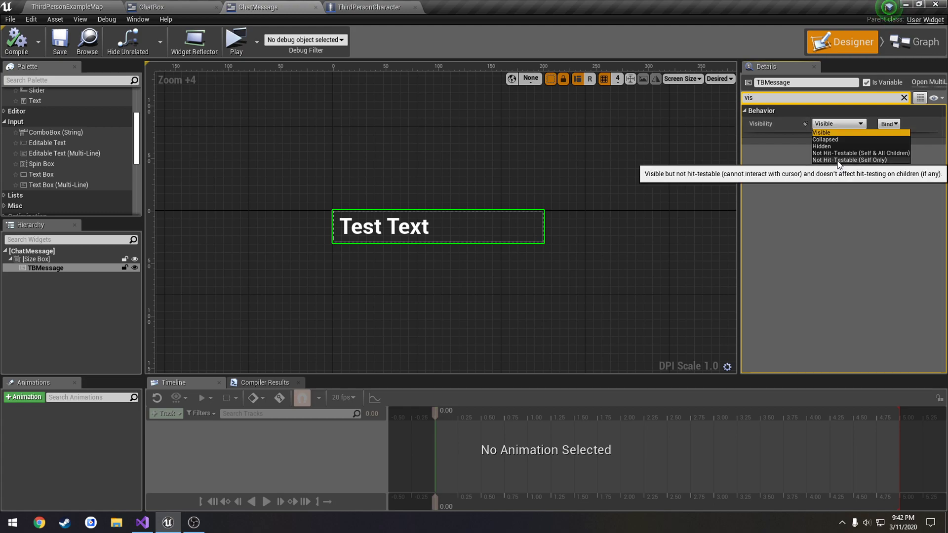
pyautogui.click(838, 160)
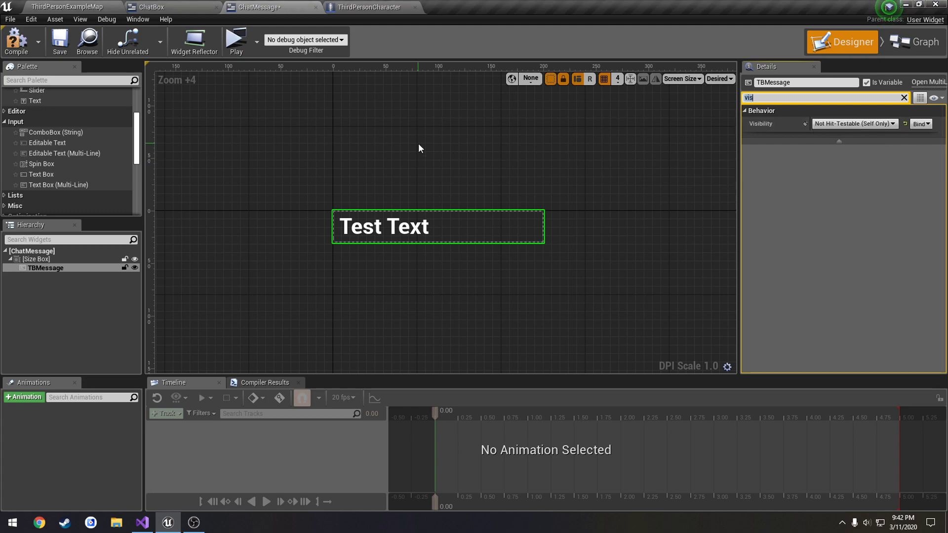
pyautogui.click(60, 40)
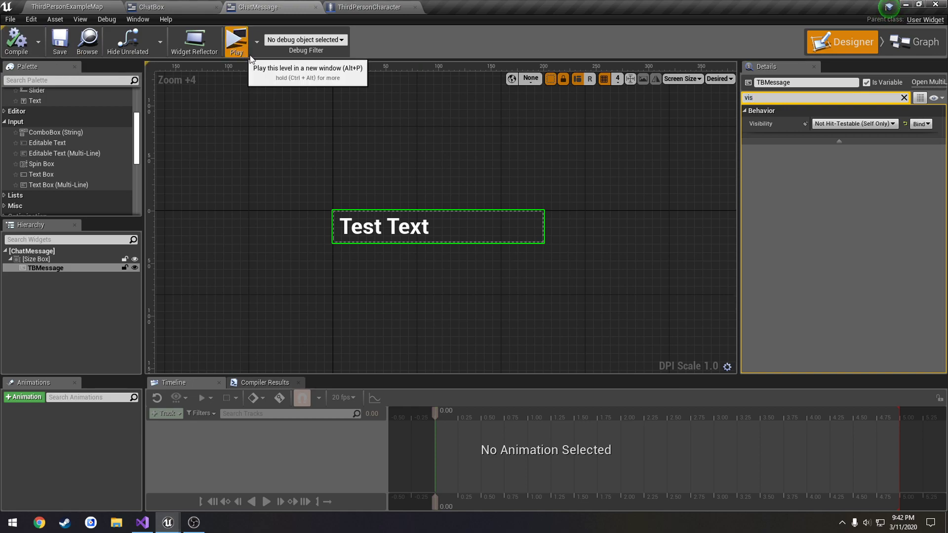
# Play the game with the inventory open to check how the cursor interacts with the messages, then stop it and dismiss the log.
pyautogui.click(250, 57)
pyautogui.press('i')
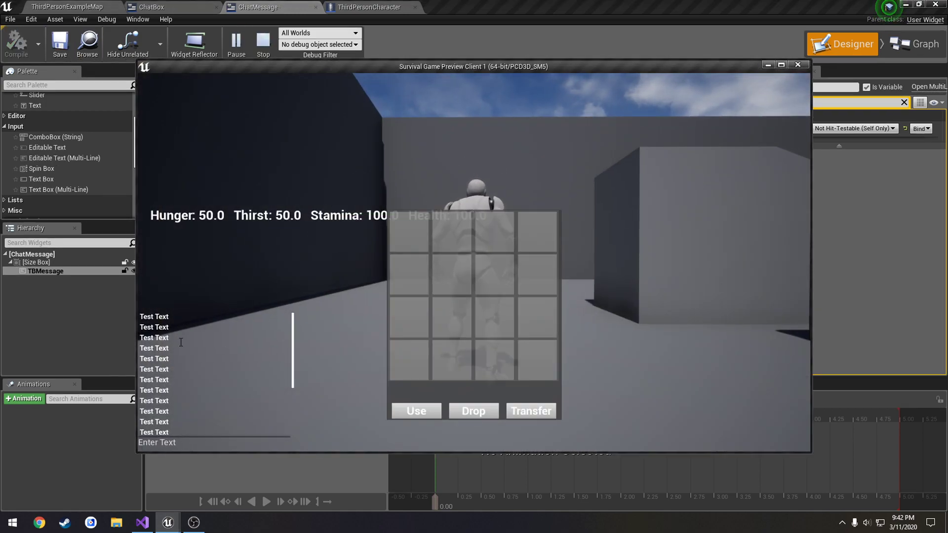
pyautogui.press('Escape')
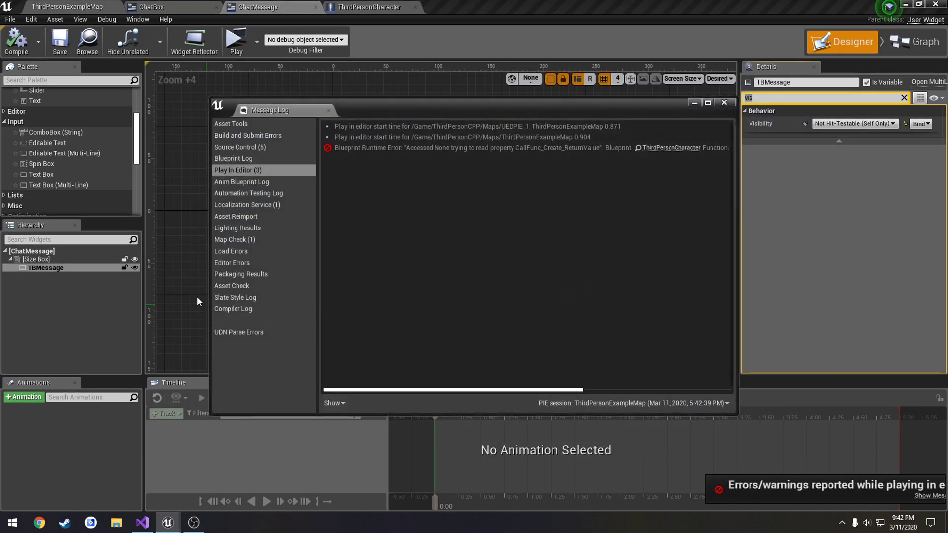
pyautogui.click(724, 102)
# Set TBMessage's visibility to Not Hit-Testable (Self & All Children) and save the widget.
pyautogui.click(855, 124)
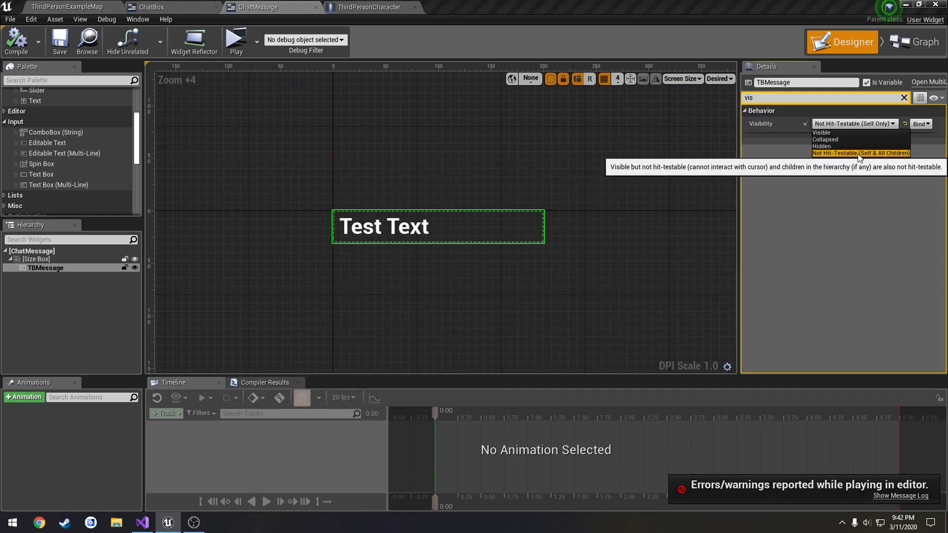
pyautogui.click(859, 154)
pyautogui.click(64, 51)
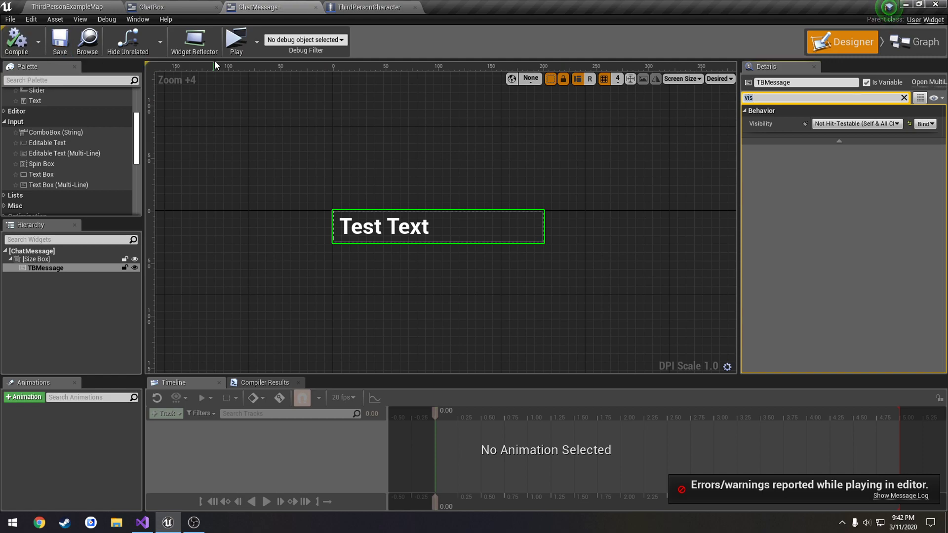
# Play the game, test scrolling the messages and entering asdf in the chat entry field, then stop it and dismiss the message log.
pyautogui.click(236, 41)
pyautogui.press('i')
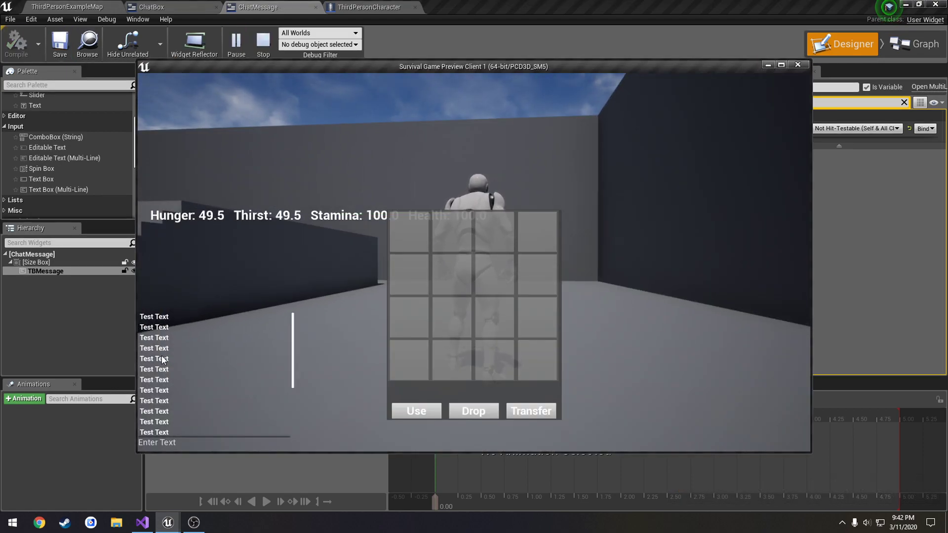
pyautogui.scroll(-3, 170, 375)
pyautogui.scroll(-2, 172, 382)
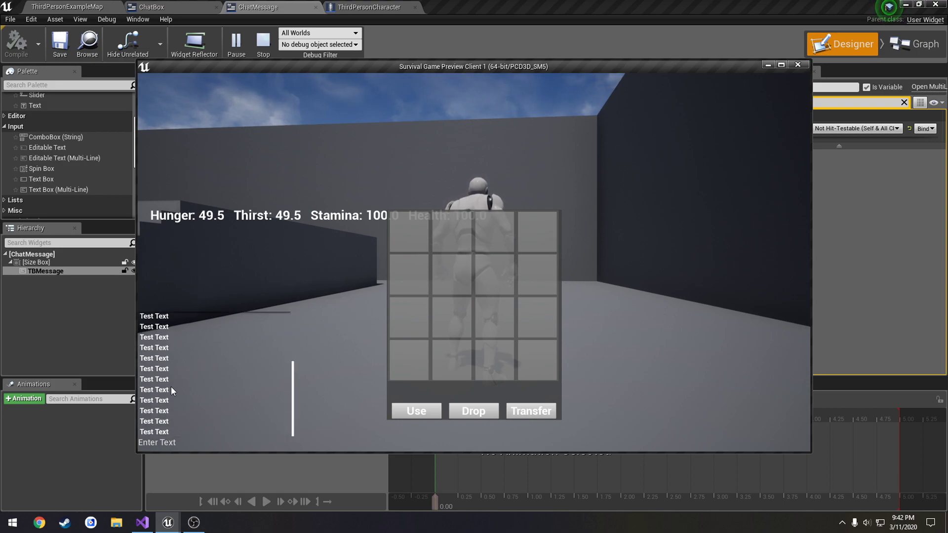
pyautogui.scroll(5, 163, 366)
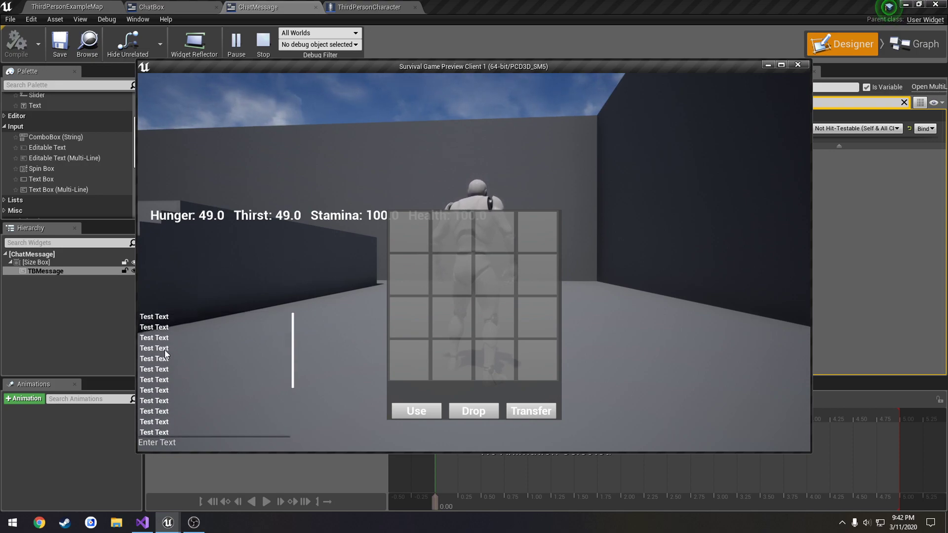
pyautogui.click(188, 444)
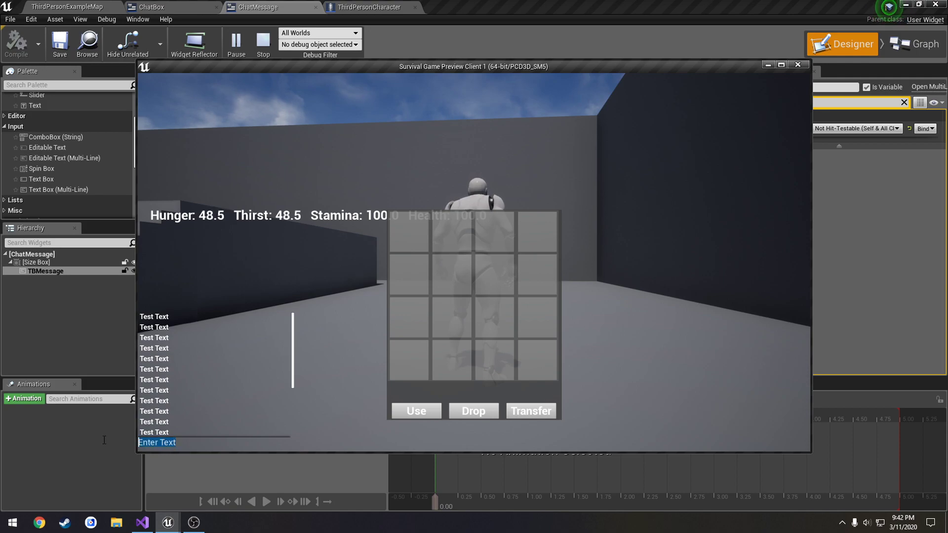
pyautogui.write('asdf')
pyautogui.scroll(-5, 200, 401)
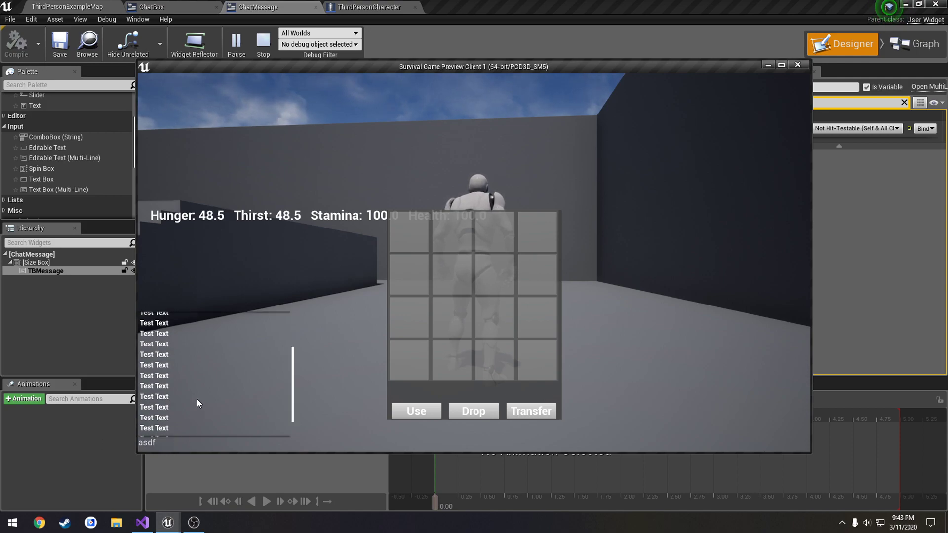
pyautogui.press('Escape')
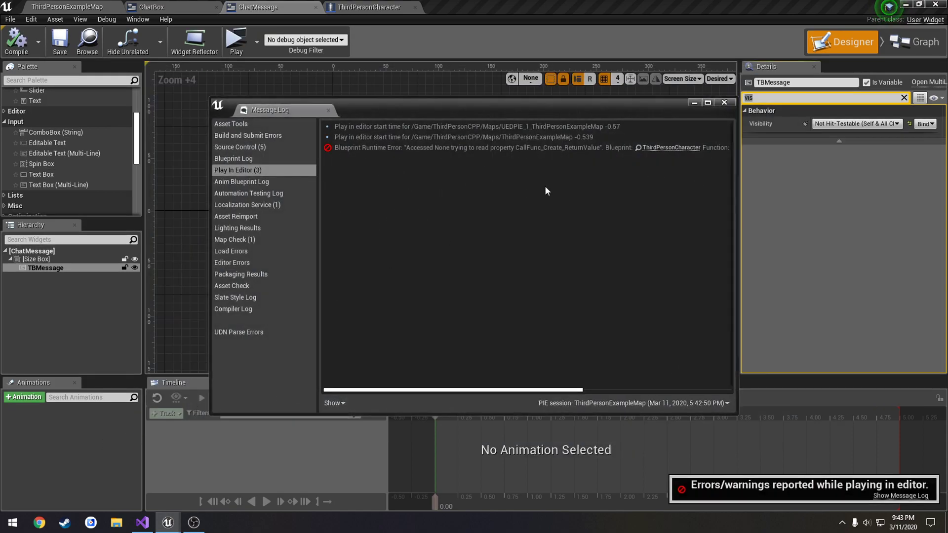
pyautogui.click(716, 108)
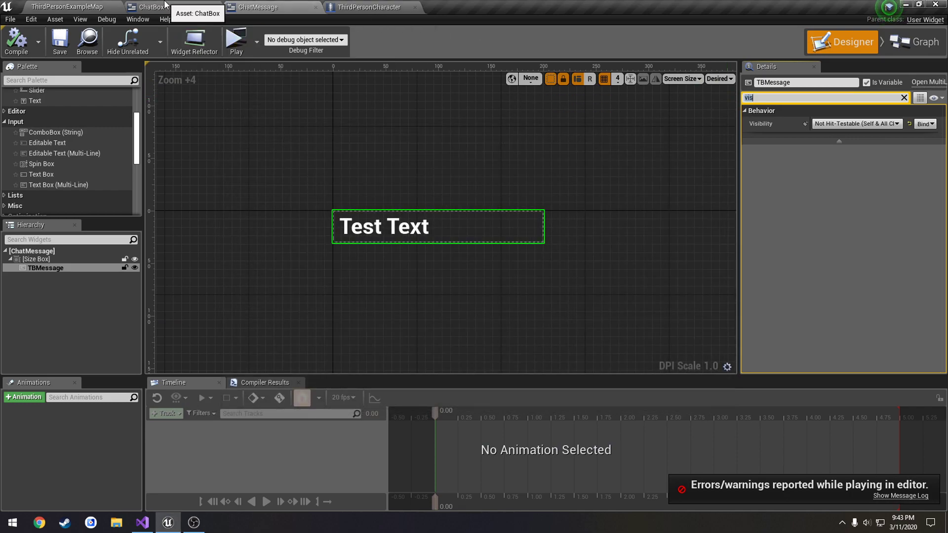
# Play the game again to test scrolling the chat without opening the inventory, then stop it and dismiss the message log.
pyautogui.click(236, 40)
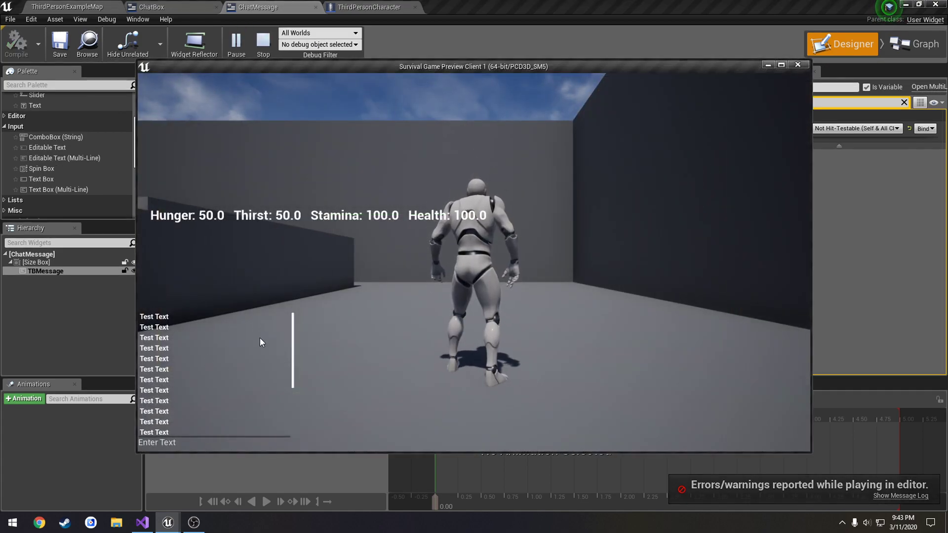
pyautogui.scroll(-3, 260, 338)
pyautogui.scroll(3, 256, 341)
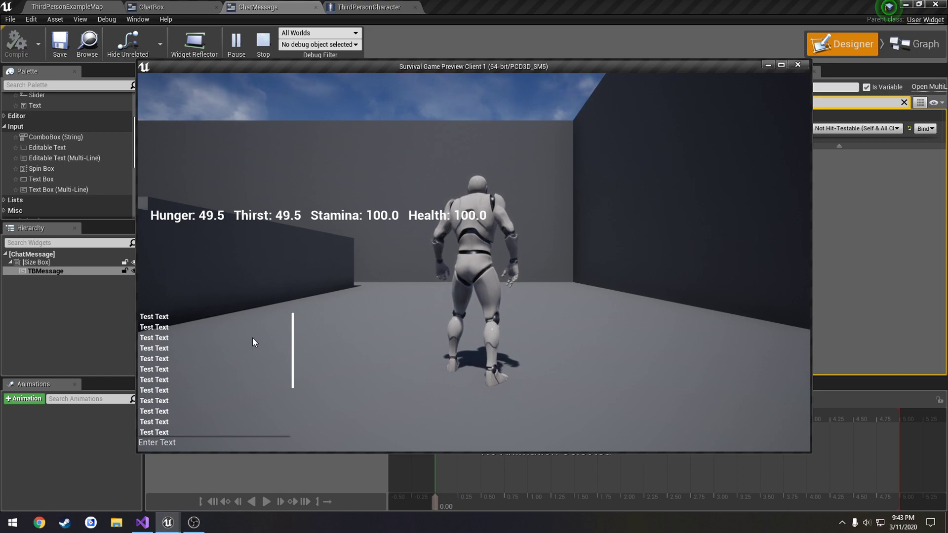
pyautogui.press('Escape')
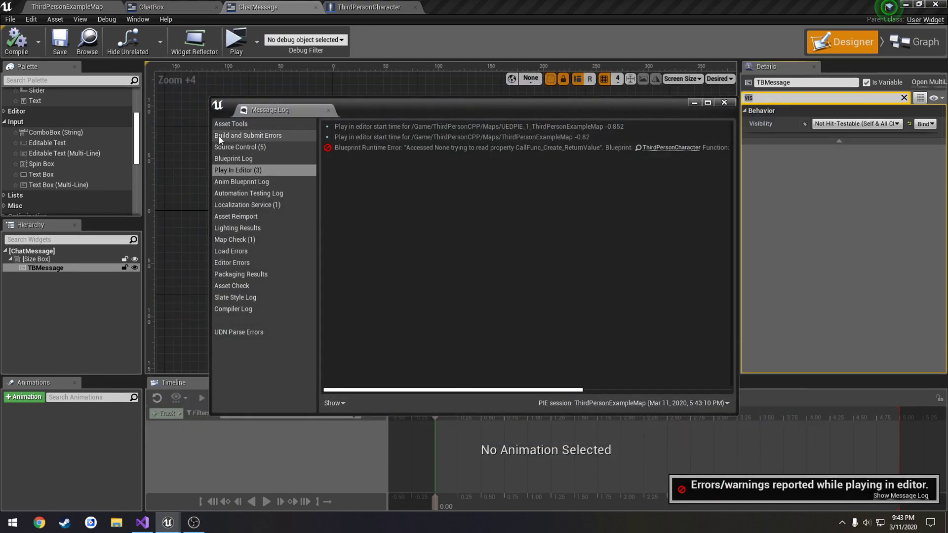
pyautogui.click(725, 103)
# In the ChatBox event graph, add a Scroll to End node targeting SCRLBMessages below the Add Child node.
pyautogui.click(153, 7)
pyautogui.moveTo(569, 325); pyautogui.dragTo(657, 364)
pyautogui.write('scroll')
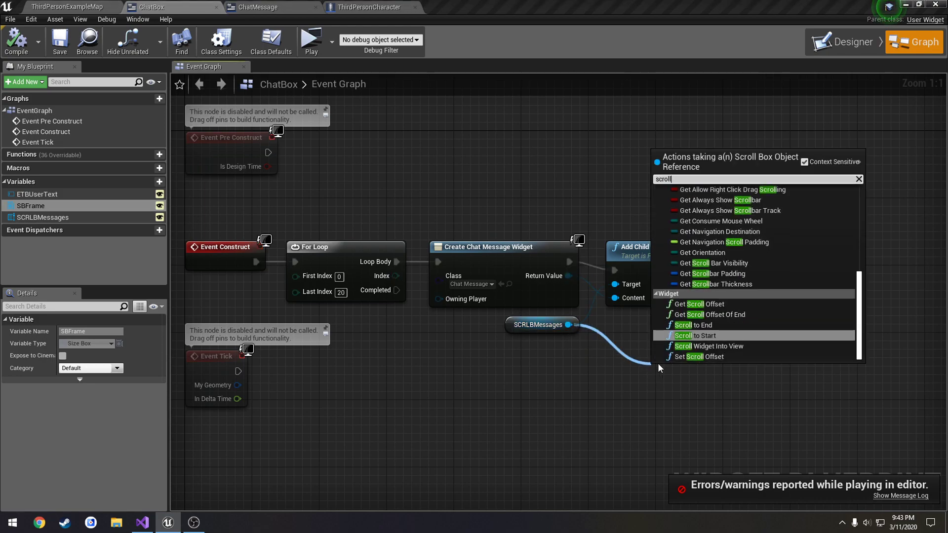
pyautogui.press('Up')
pyautogui.press('Return')
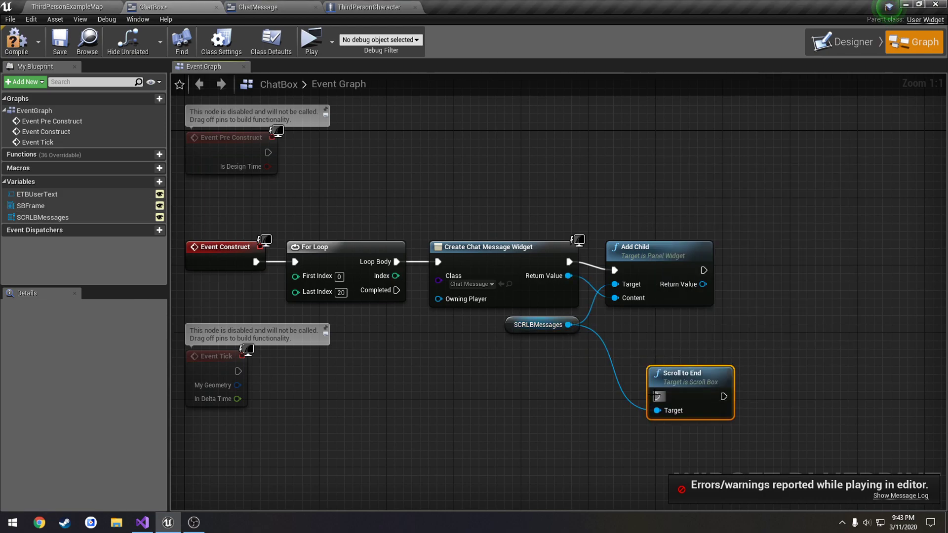
# Connect Add Child's execution output to Scroll to End, place Scroll to End beside Add Child, and save ChatBox.
pyautogui.moveTo(655, 396); pyautogui.dragTo(704, 271)
pyautogui.moveTo(709, 380); pyautogui.dragTo(795, 261)
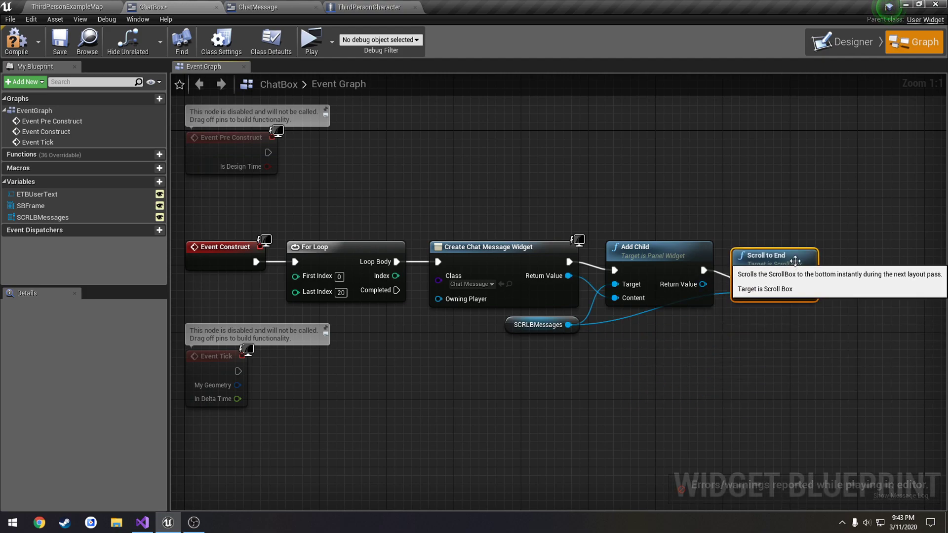
pyautogui.click(59, 41)
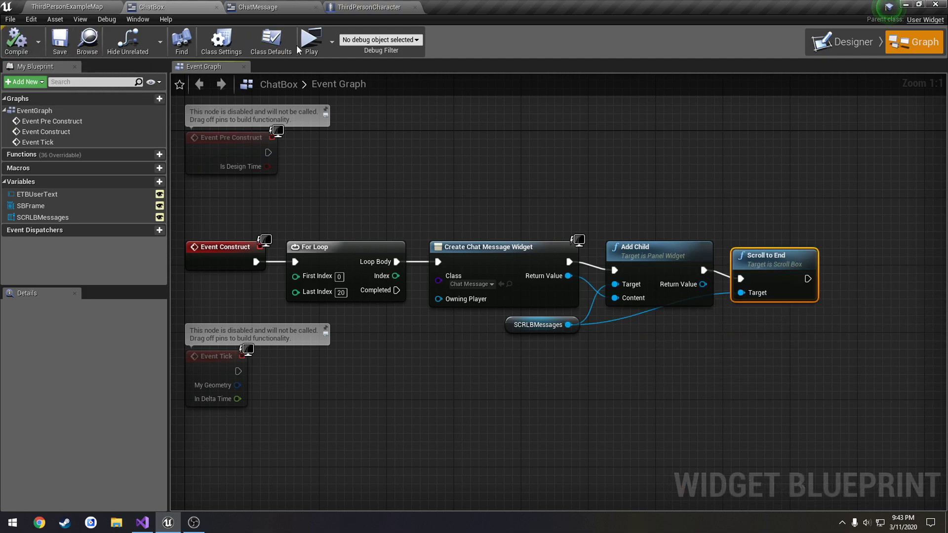
# Play the game to check the chat's starting scroll position, stop it, and dismiss the message log.
pyautogui.click(310, 40)
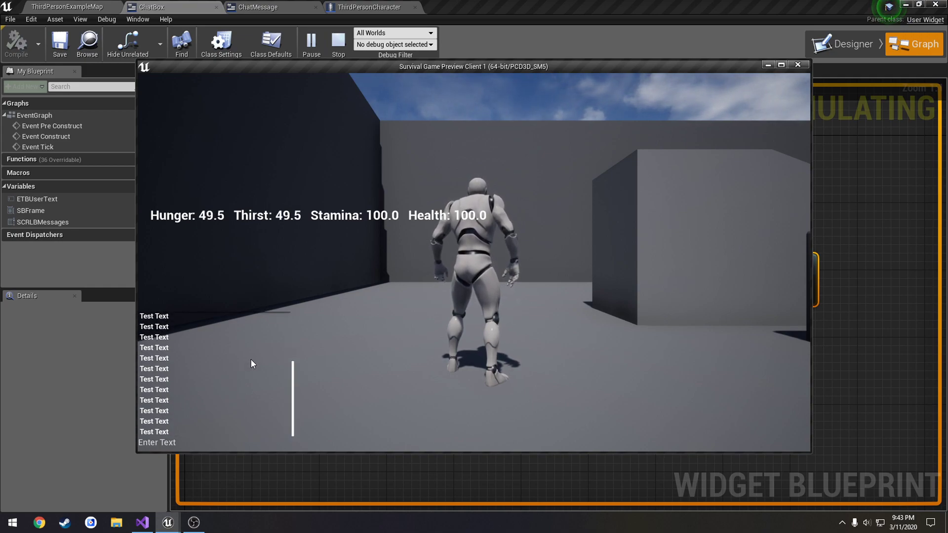
pyautogui.press('Escape')
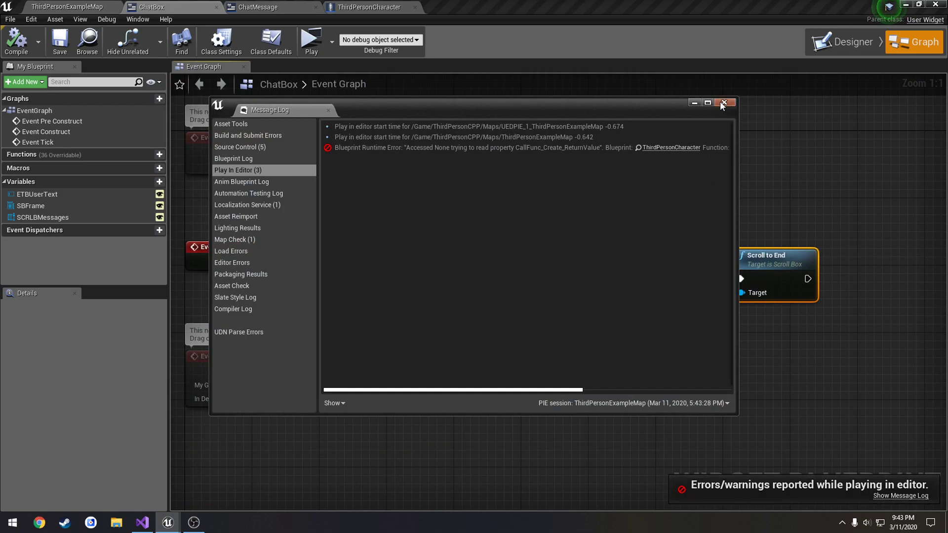
pyautogui.click(724, 103)
pyautogui.moveTo(595, 205); pyautogui.dragTo(608, 266, button='right')
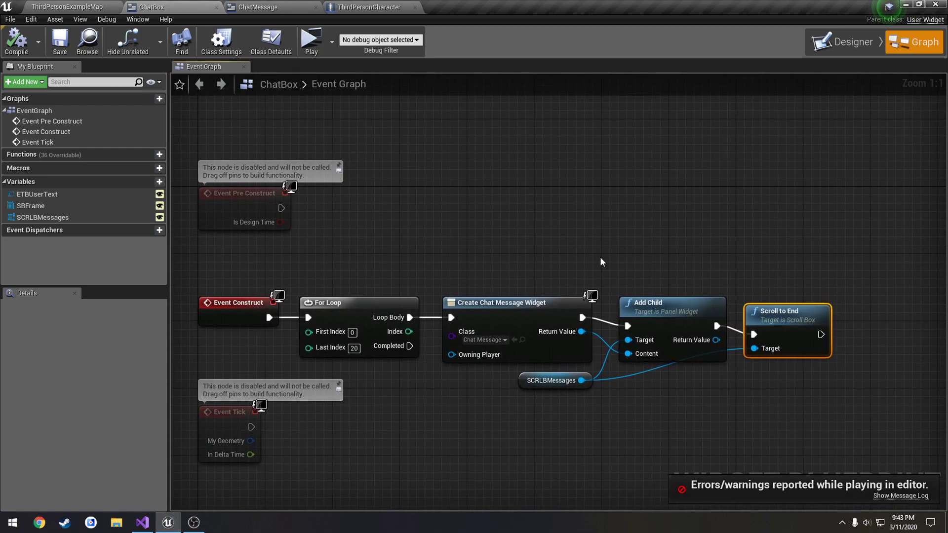
# Launch Host Server Survival and Join Server Survival from the desktop to test the chat on a dedicated server.
pyautogui.click(945, 522)
pyautogui.doubleClick(147, 434)
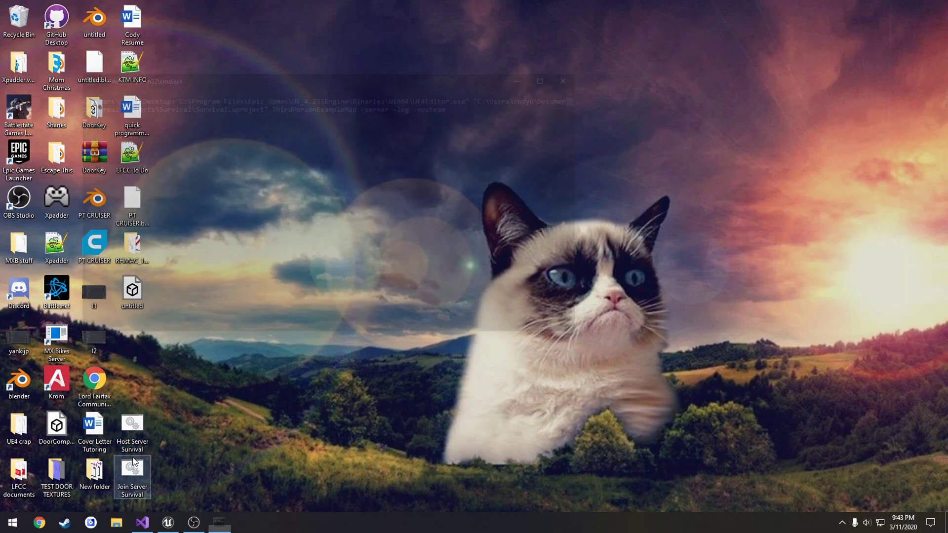
pyautogui.rightClick(219, 522)
pyautogui.click(215, 502)
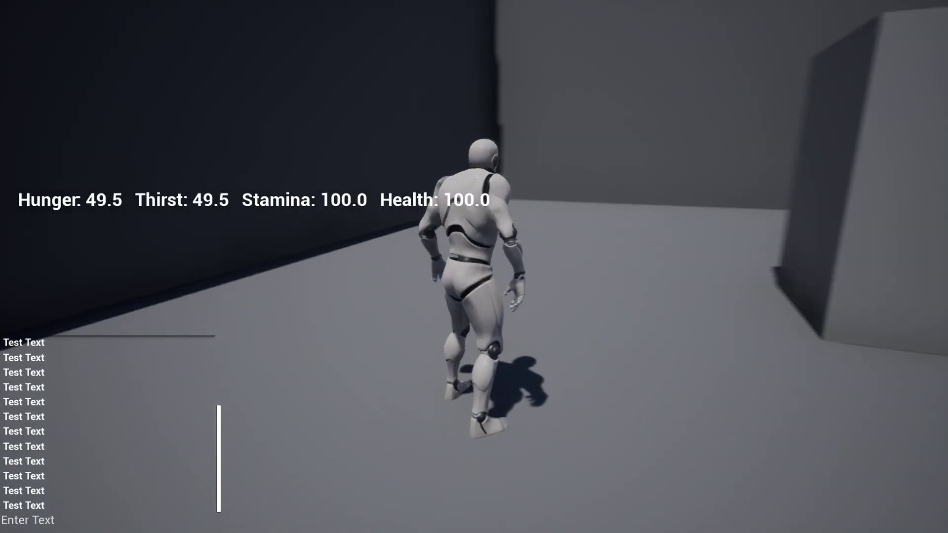
# In the joined game, open the inventory, scroll the chat messages up and down, and enter dafsdf in the chat entry field.
pyautogui.press('i')
pyautogui.scroll(8, 136, 473)
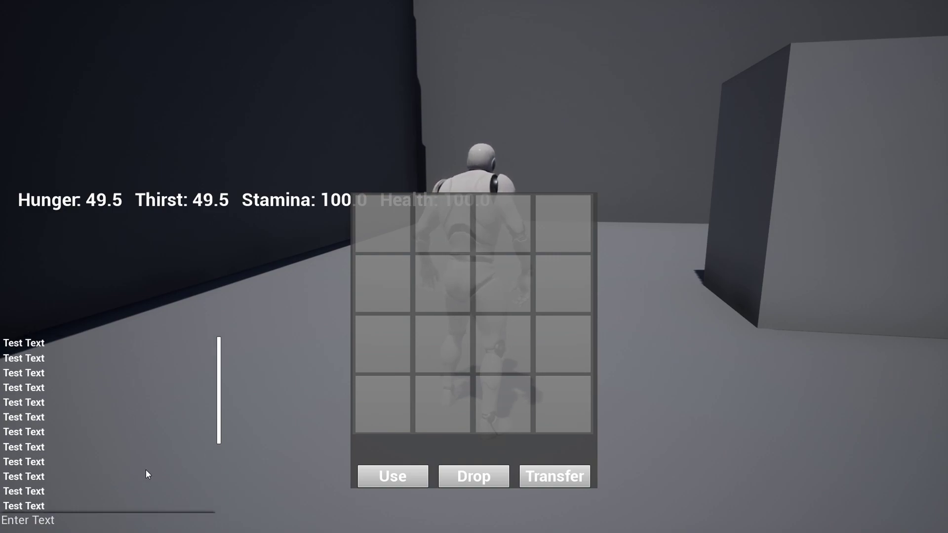
pyautogui.scroll(-6, 146, 469)
pyautogui.click(48, 525)
pyautogui.write('dafsdf')
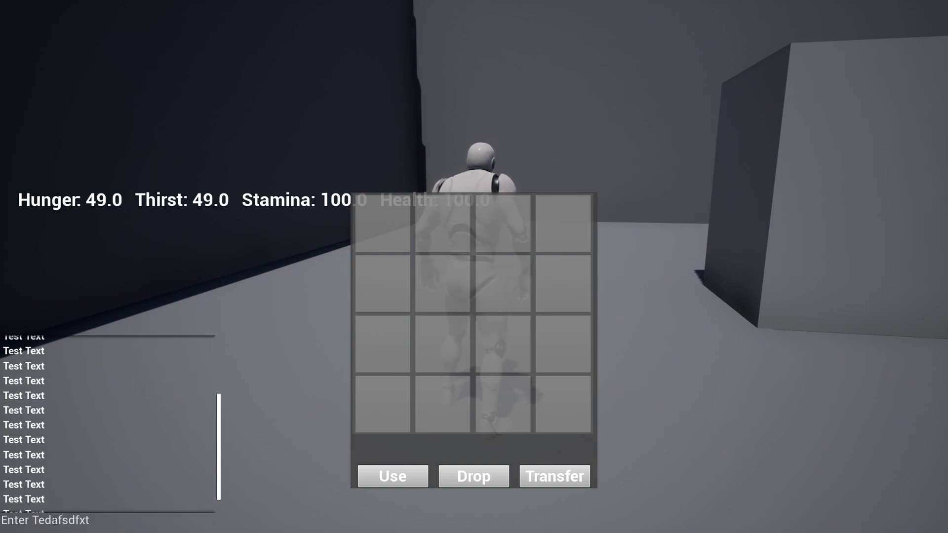
# Close the game client and the host server console, and switch back to Unreal Editor.
pyautogui.hotkey('alt', 'Tab')
pyautogui.click(511, 334)
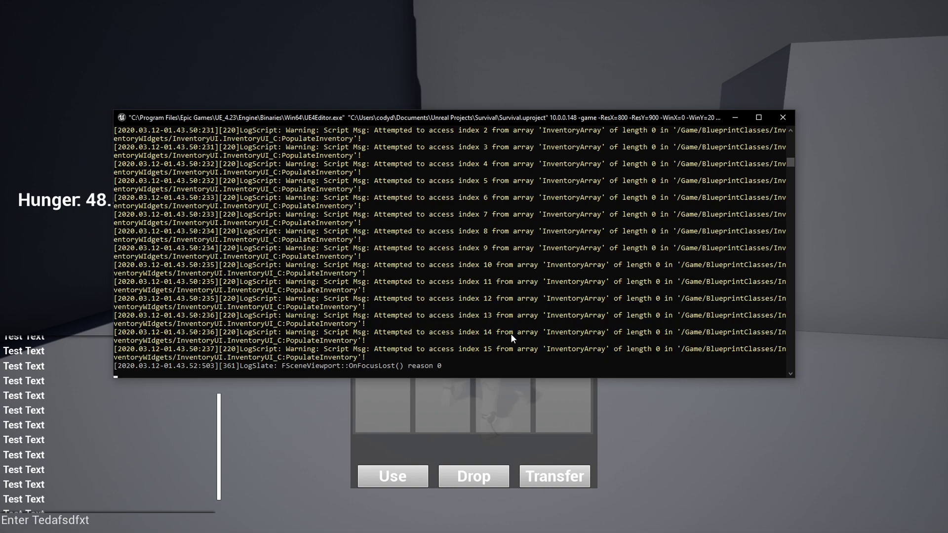
pyautogui.hotkey('alt', 'Tab')
pyautogui.click(641, 339)
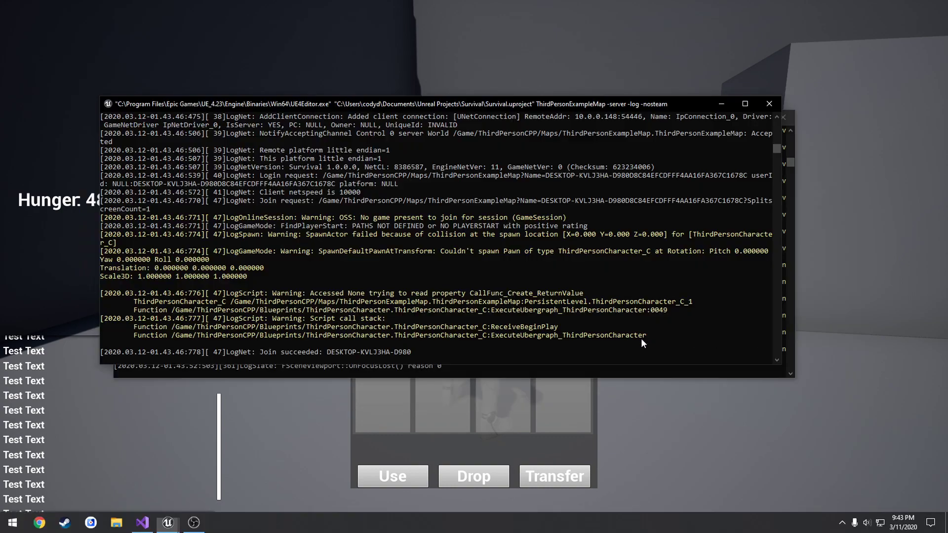
pyautogui.click(310, 456)
pyautogui.hotkey('alt', 'F4')
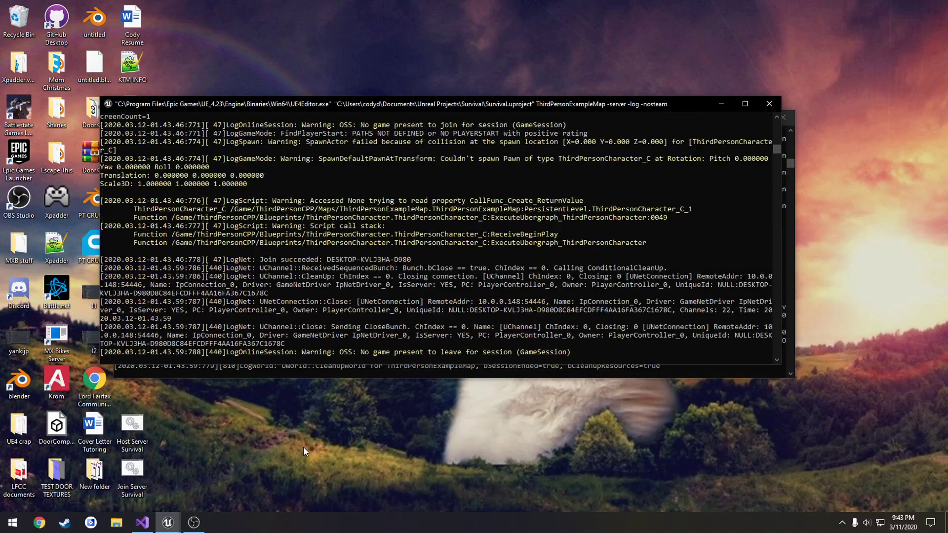
pyautogui.click(774, 105)
pyautogui.click(168, 522)
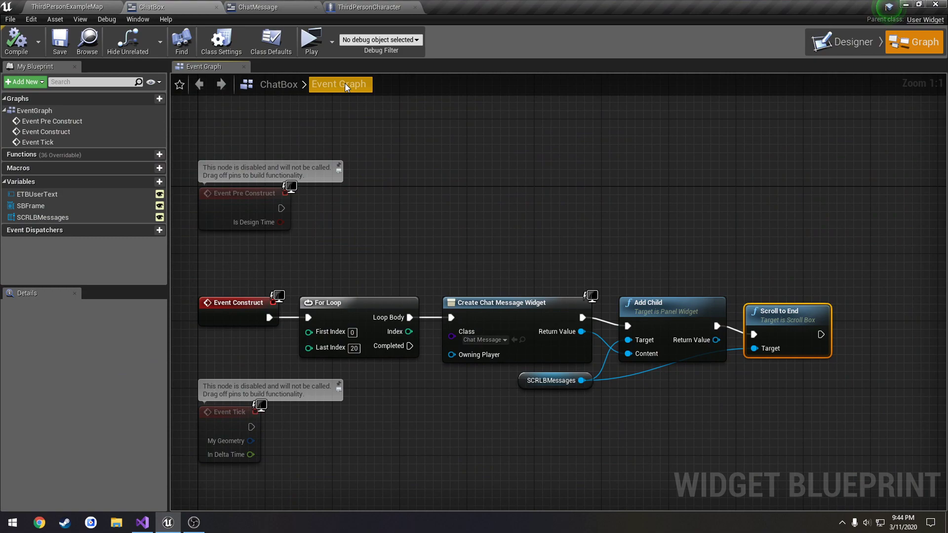
# Review ChatBox's design by inspecting SBFrame, the grid panel, SCRLBMessages and ETBUserText.
pyautogui.click(852, 42)
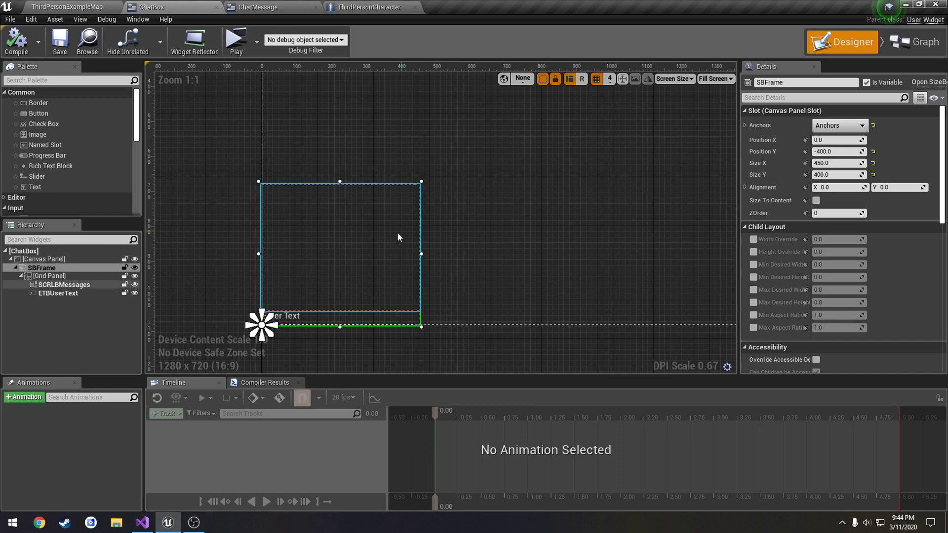
pyautogui.click(357, 244)
pyautogui.click(64, 276)
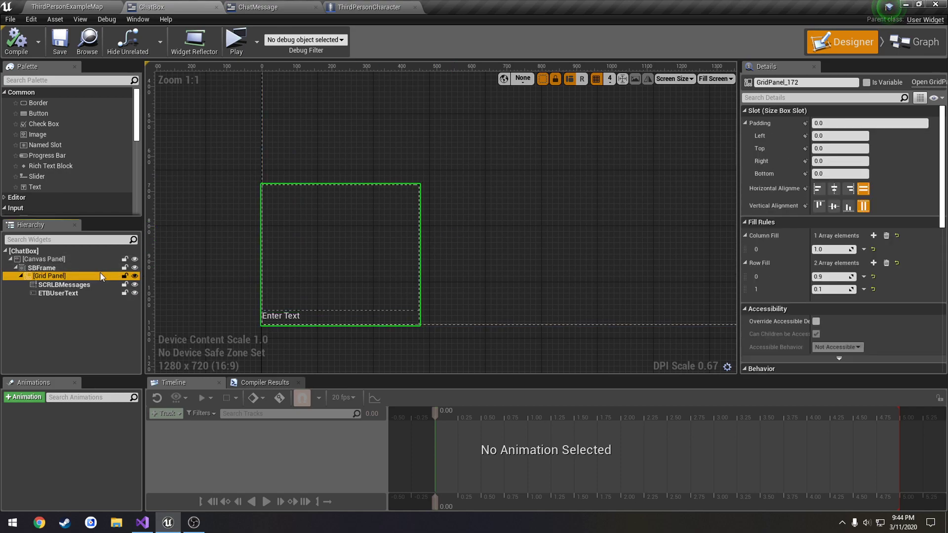
pyautogui.click(291, 210)
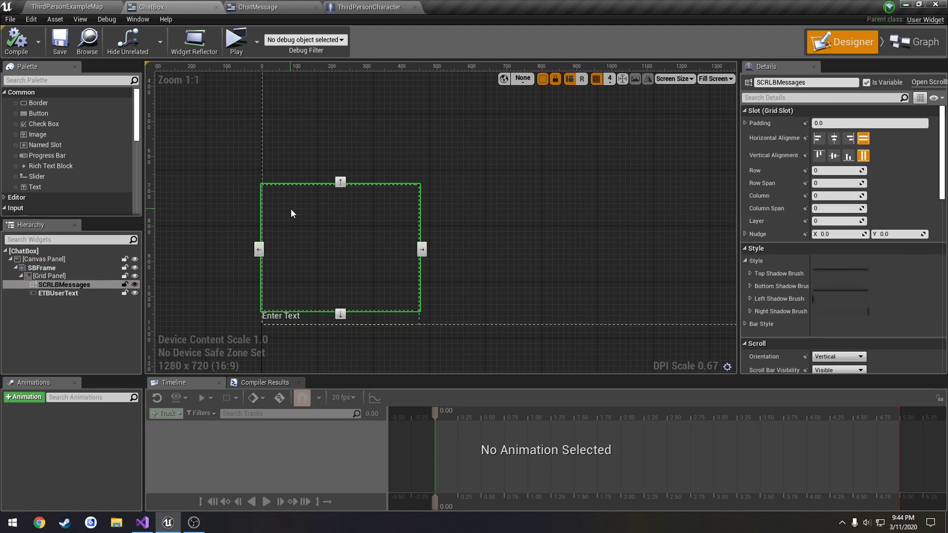
pyautogui.click(305, 319)
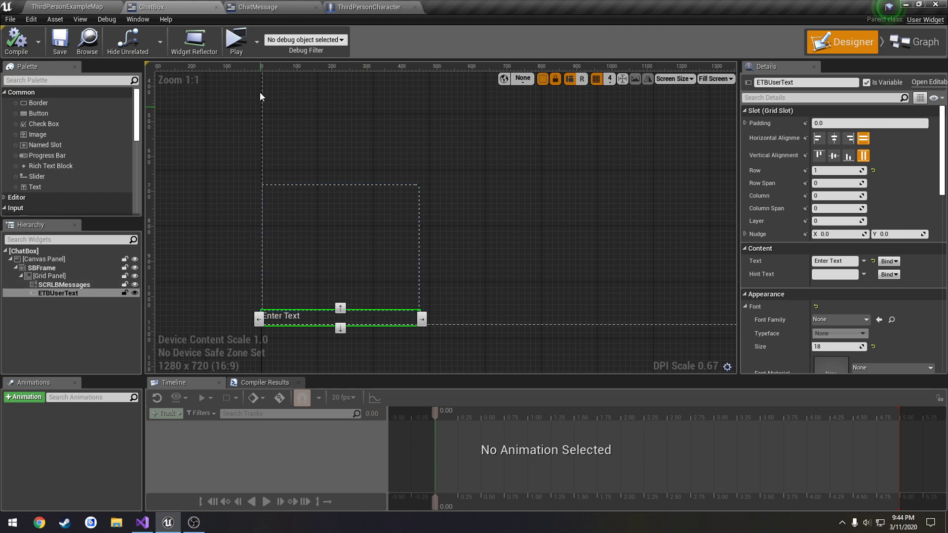
pyautogui.click(299, 199)
# Open the ChatMessage widget's event graph and add a new variable named FString.
pyautogui.click(256, 7)
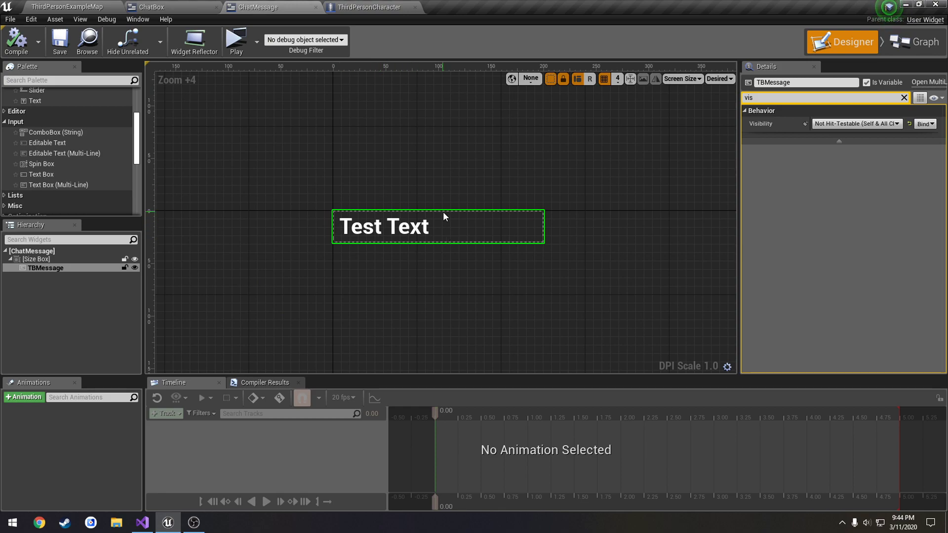
pyautogui.click(910, 44)
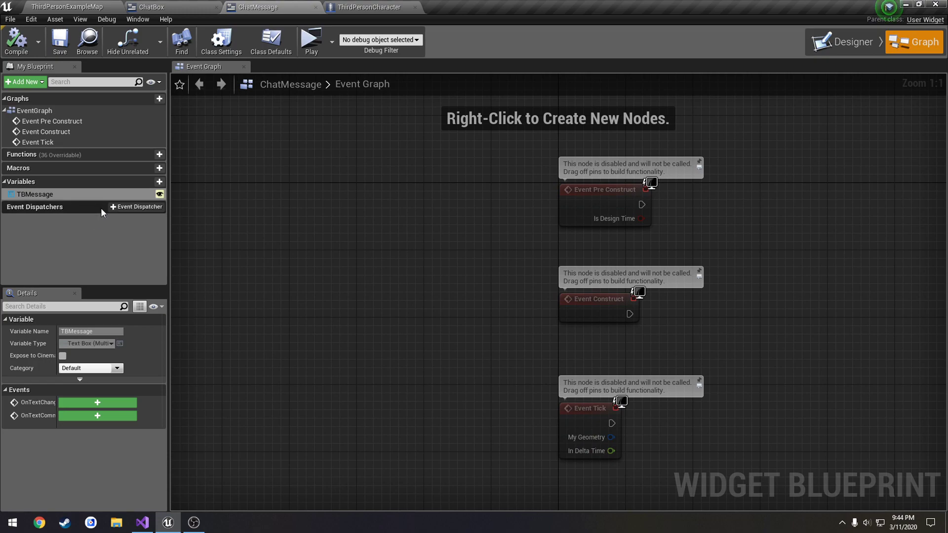
pyautogui.click(148, 181)
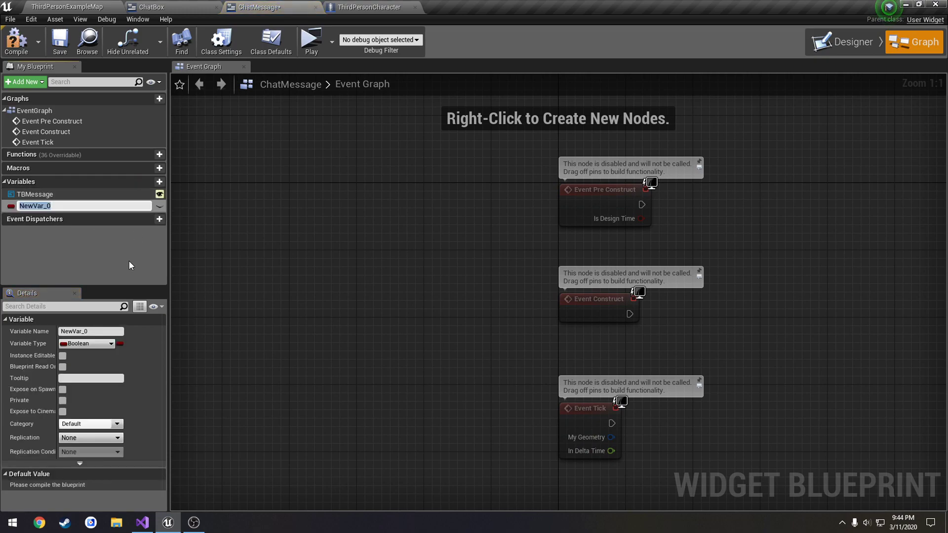
pyautogui.write('FString')
pyautogui.press('Return')
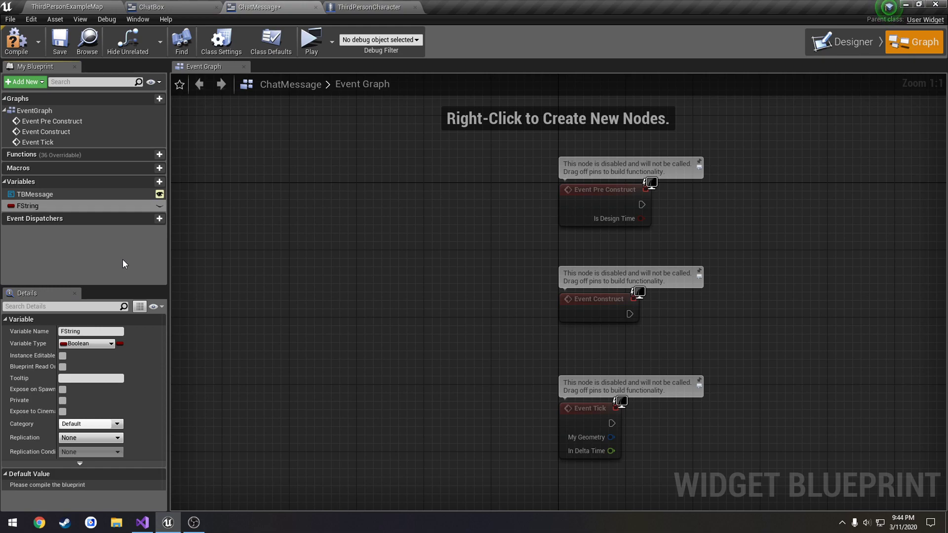
# Rename the FString variable to Message and set its type to String.
pyautogui.click(95, 346)
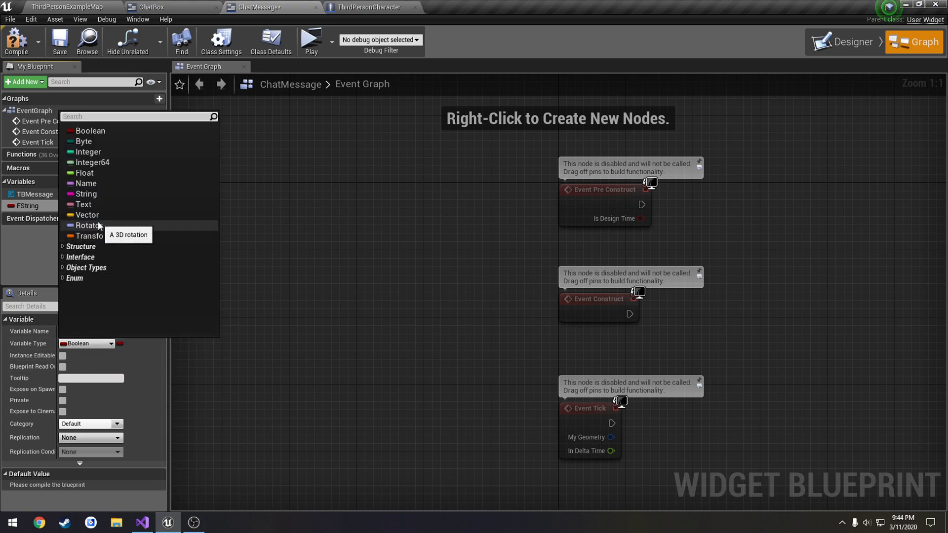
pyautogui.click(32, 203)
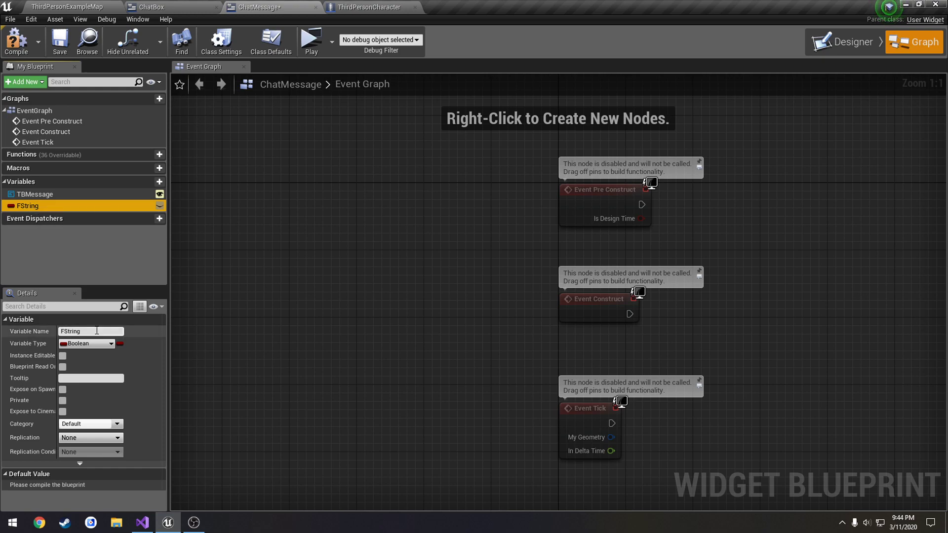
pyautogui.moveTo(96, 331); pyautogui.dragTo(25, 328)
pyautogui.write('Message')
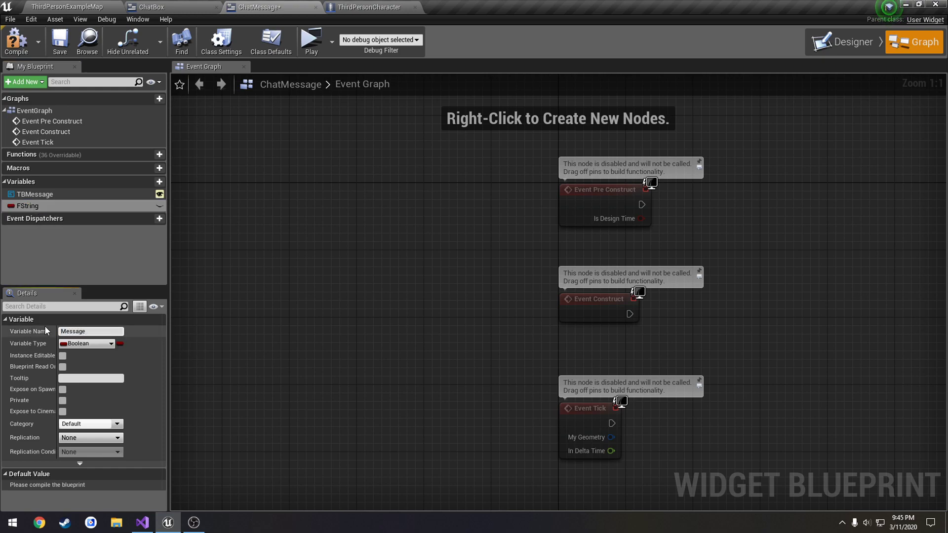
pyautogui.press('Return')
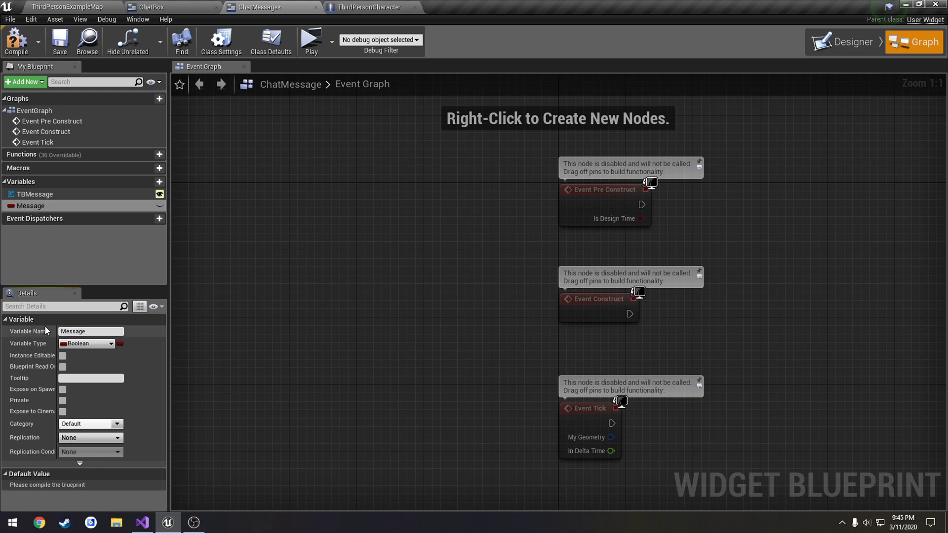
pyautogui.click(79, 344)
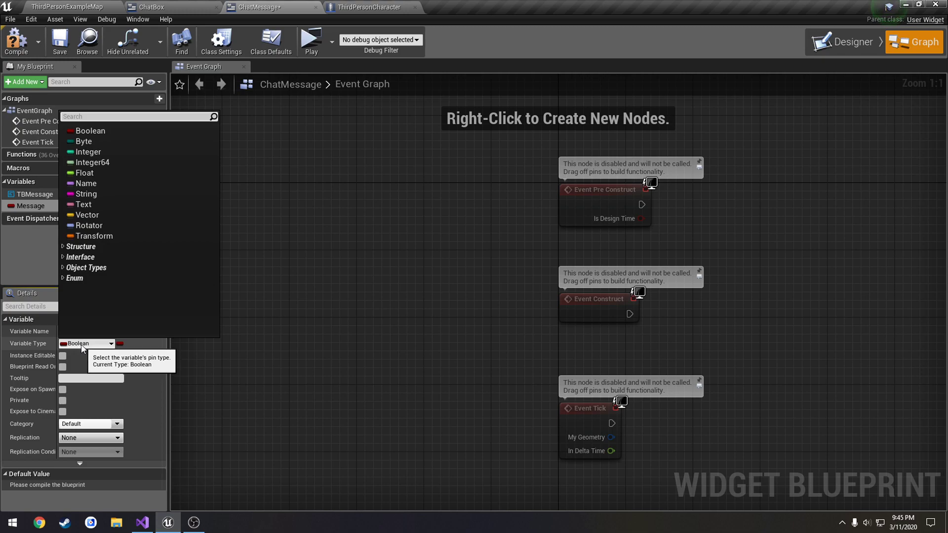
pyautogui.click(96, 192)
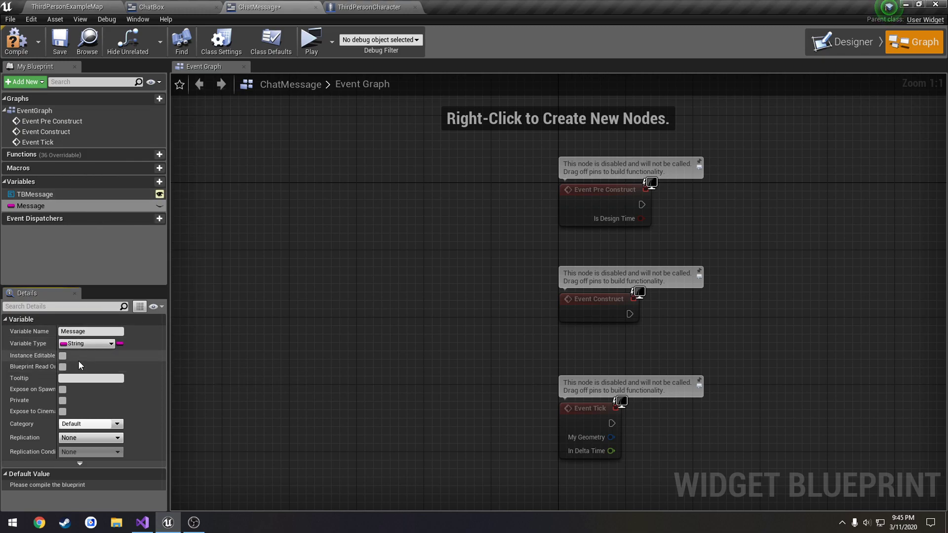
# Make the Message variable Instance Editable and Expose on Spawn, and save the ChatMessage widget.
pyautogui.click(62, 355)
pyautogui.click(63, 390)
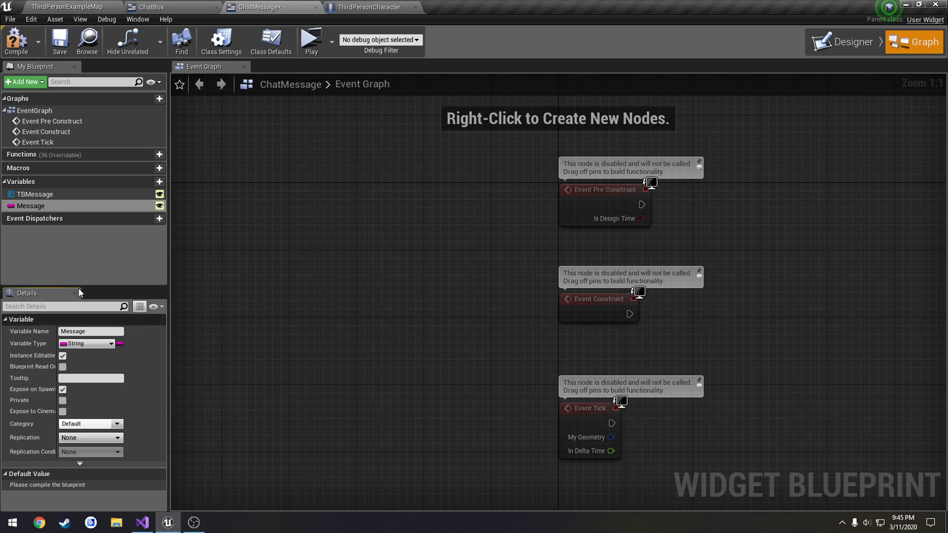
pyautogui.click(62, 45)
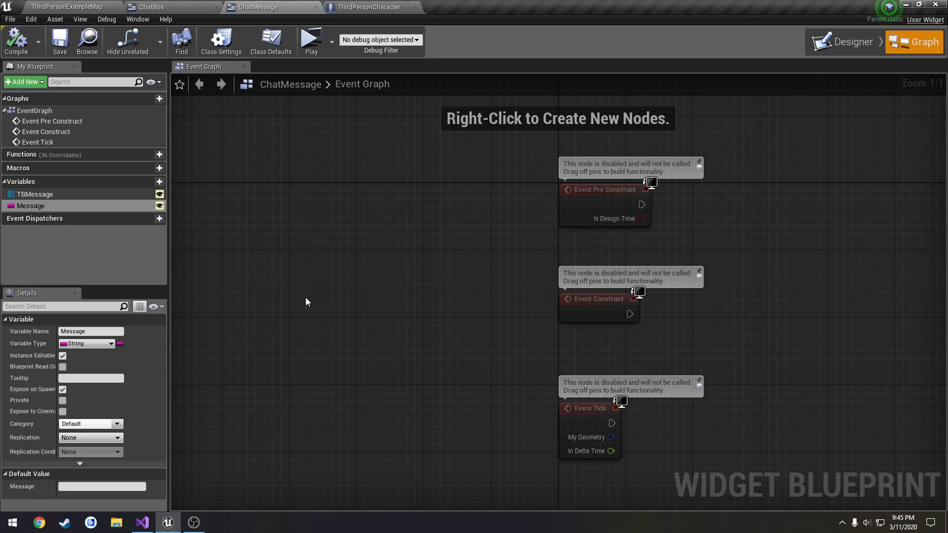
# Get TBMessage in the event graph and add a SetText (Multi-Line Text Box) node for it, connected to Event Construct.
pyautogui.moveTo(442, 312); pyautogui.dragTo(179, 239, button='right')
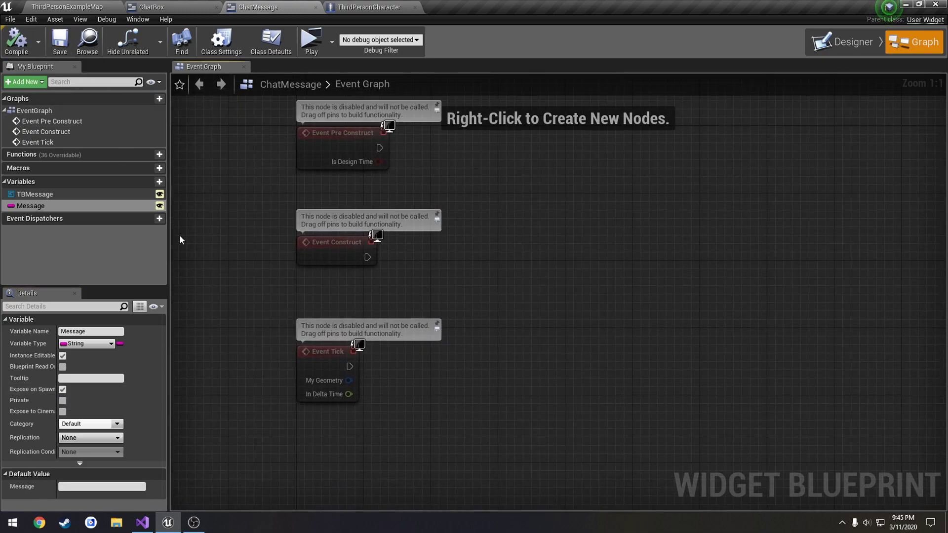
pyautogui.moveTo(37, 195); pyautogui.dragTo(398, 280)
pyautogui.click(324, 290)
pyautogui.write('settext')
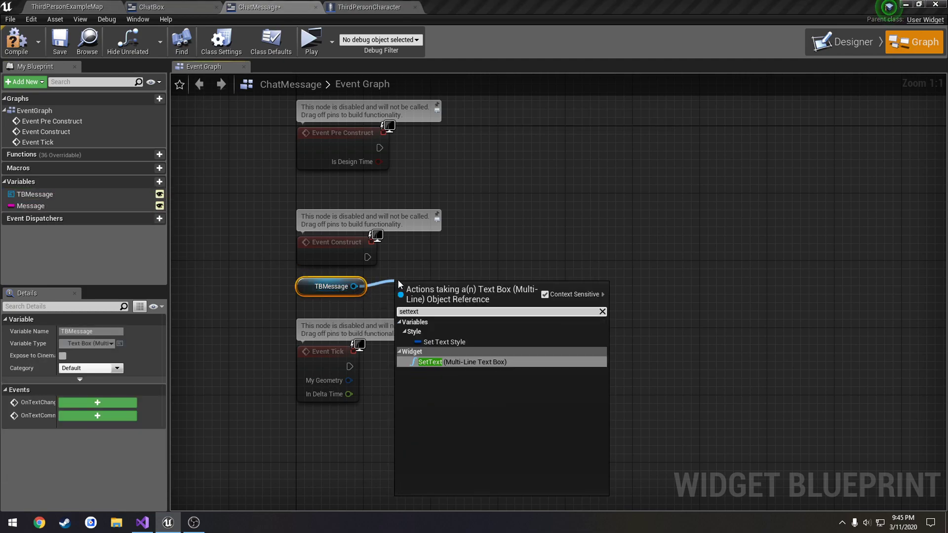
pyautogui.press('Return')
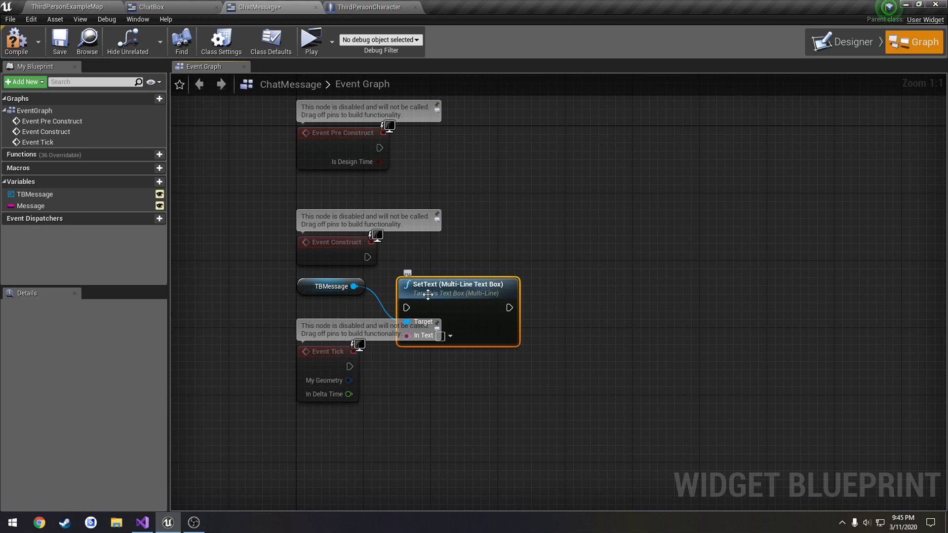
pyautogui.moveTo(436, 291); pyautogui.dragTo(368, 258)
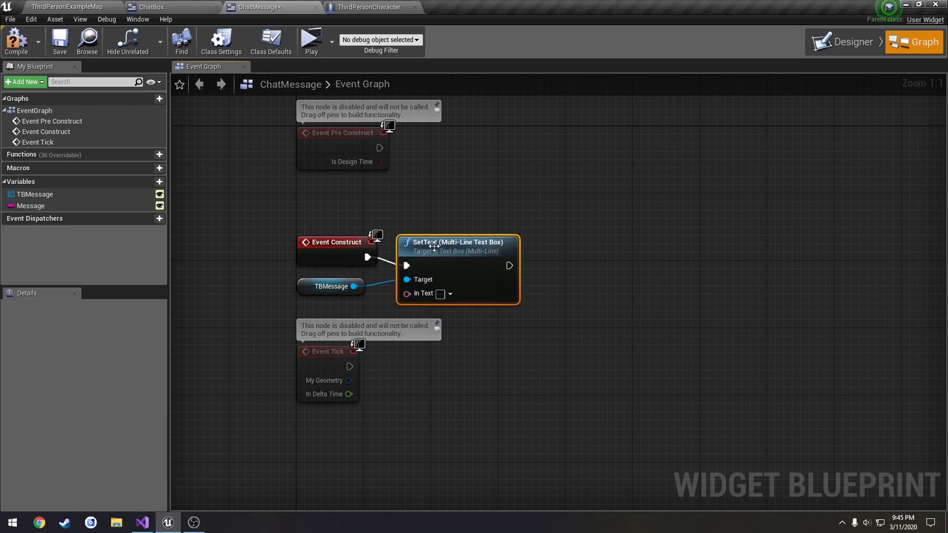
# Get the Message variable, connect it to SetText's In Text through a ToText (string) conversion, and space out the nodes.
pyautogui.moveTo(434, 244); pyautogui.dragTo(592, 236)
pyautogui.moveTo(30, 206); pyautogui.dragTo(414, 295)
pyautogui.click(431, 309)
pyautogui.moveTo(472, 304); pyautogui.dragTo(572, 286)
pyautogui.moveTo(606, 243); pyautogui.dragTo(708, 234)
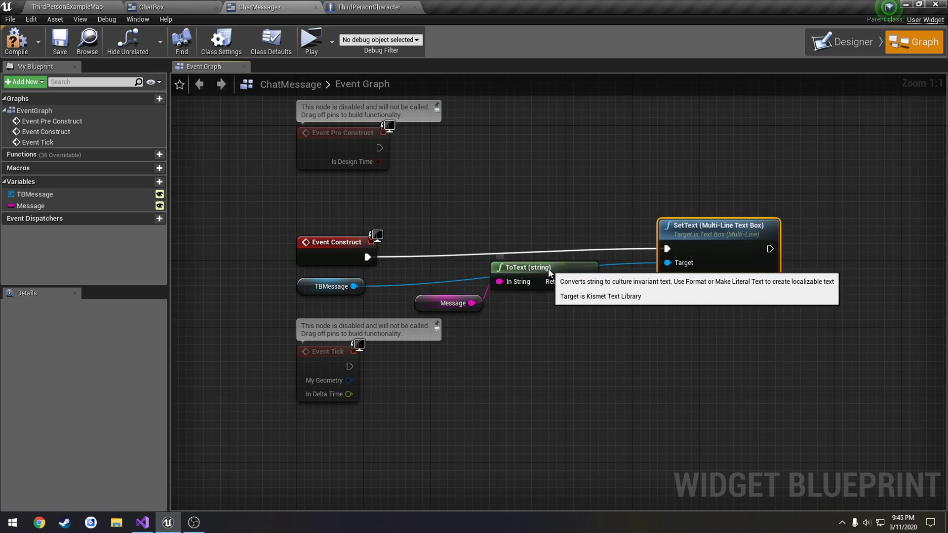
pyautogui.moveTo(547, 274); pyautogui.dragTo(556, 300)
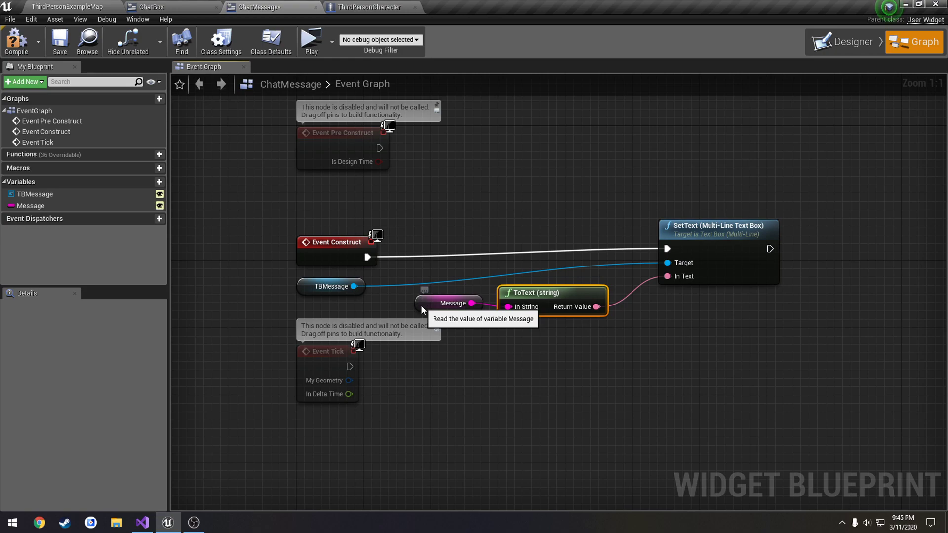
# Place the Message node directly below TBMessage and delete the disabled Event Tick node from the ChatMessage event graph.
pyautogui.moveTo(420, 307); pyautogui.dragTo(304, 316)
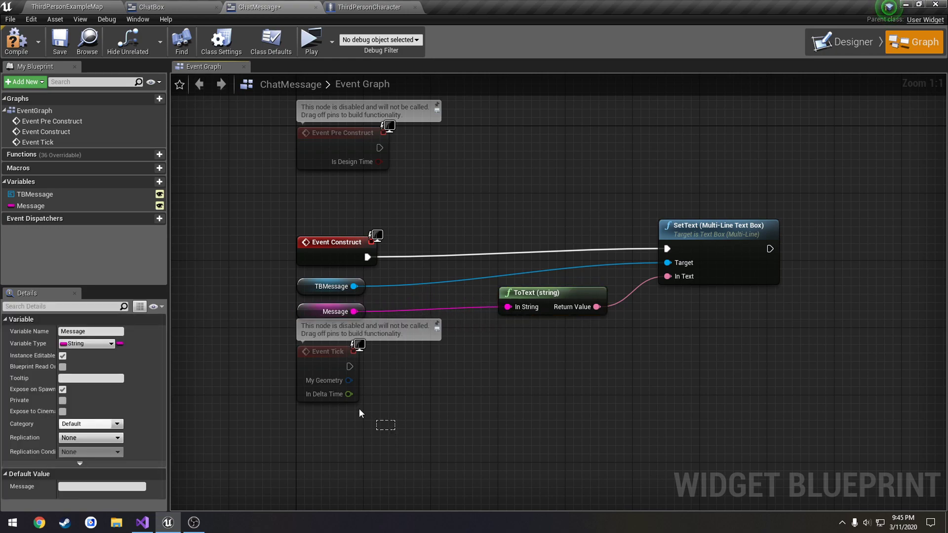
pyautogui.click(318, 351)
pyautogui.press('Delete')
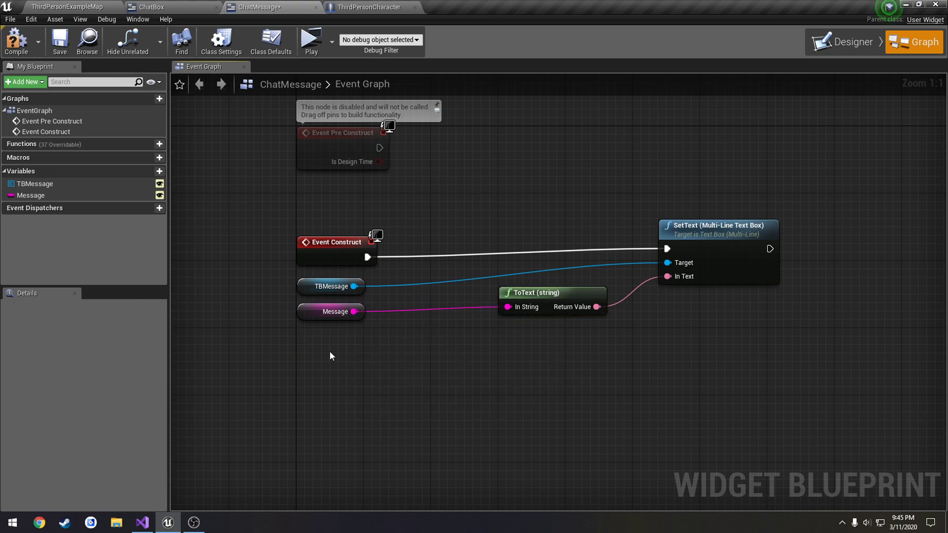
# Move the ToText and SetText nodes closer to Event Construct, and compile and save the ChatMessage widget.
pyautogui.moveTo(531, 297); pyautogui.dragTo(414, 305)
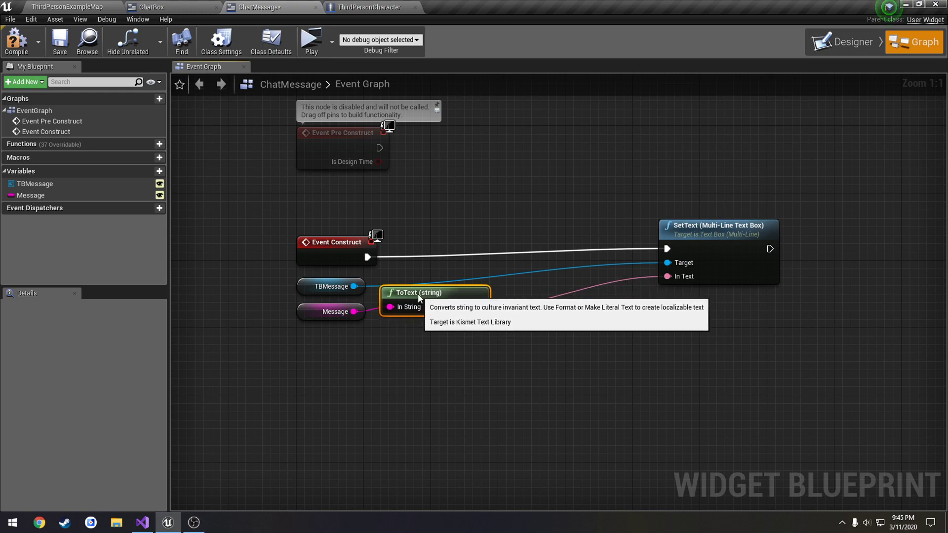
pyautogui.moveTo(686, 240); pyautogui.dragTo(542, 257)
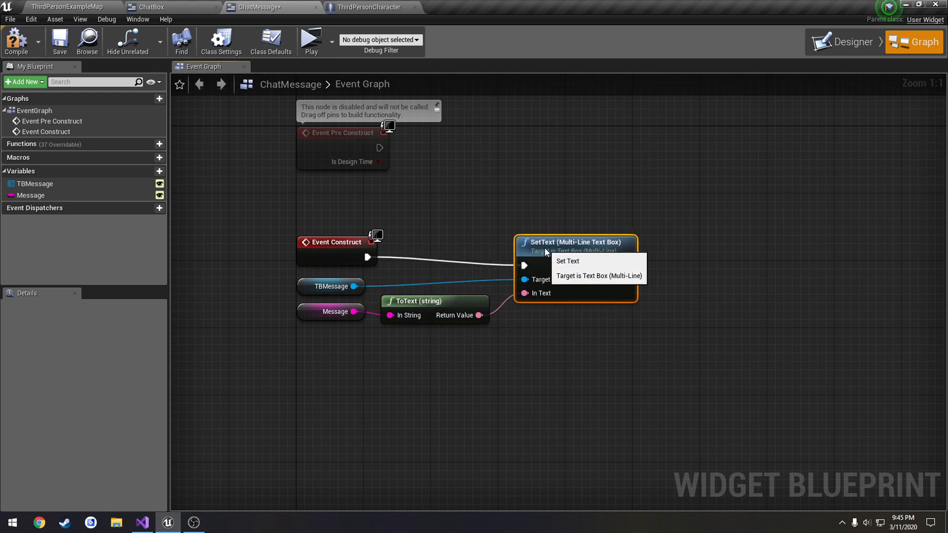
pyautogui.click(19, 49)
pyautogui.click(60, 42)
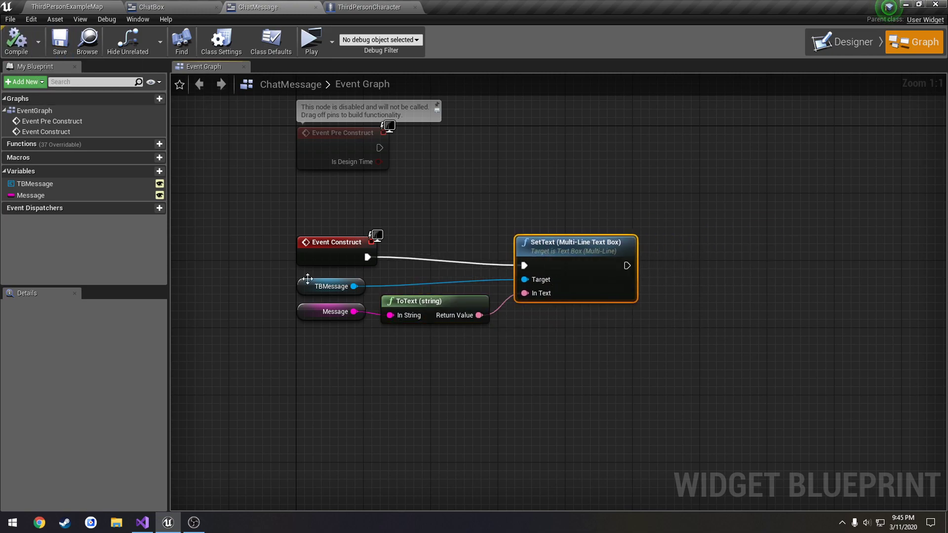
# Set the Message variable's default value to "Error: Empty Text", and compile and save the ChatMessage widget.
pyautogui.click(330, 312)
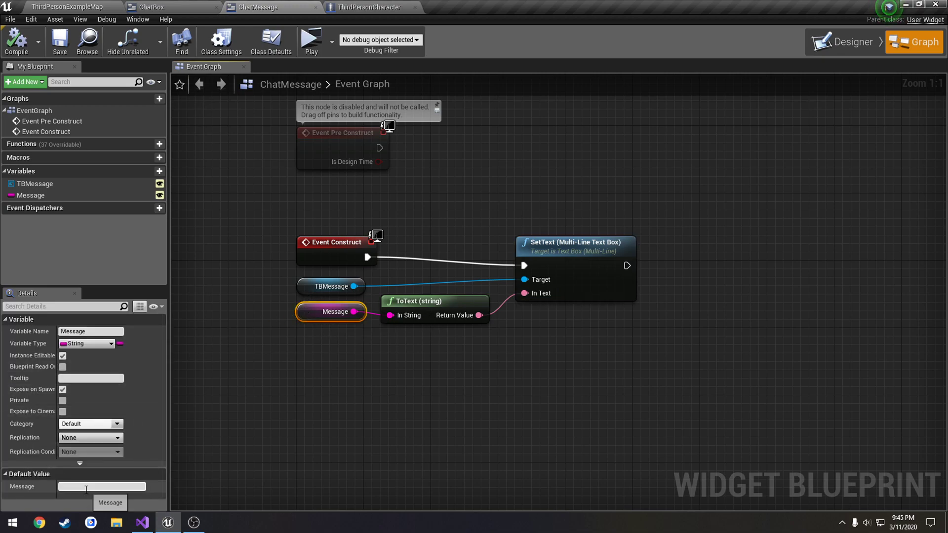
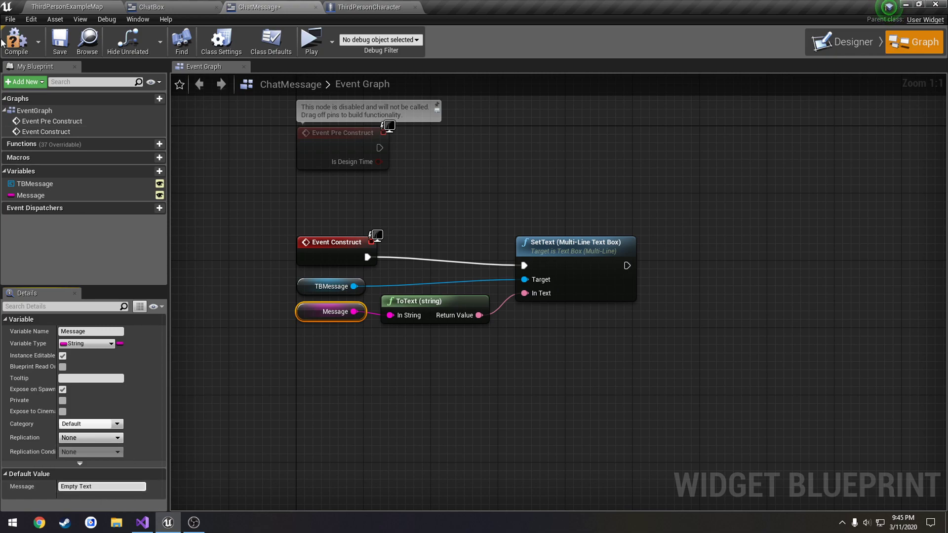
pyautogui.click(60, 44)
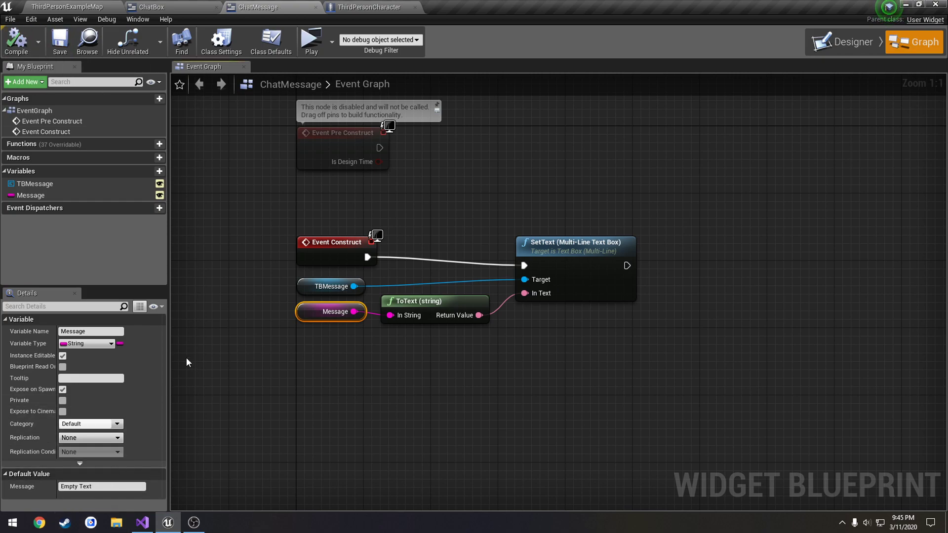
pyautogui.click(66, 487)
pyautogui.write('Erro')
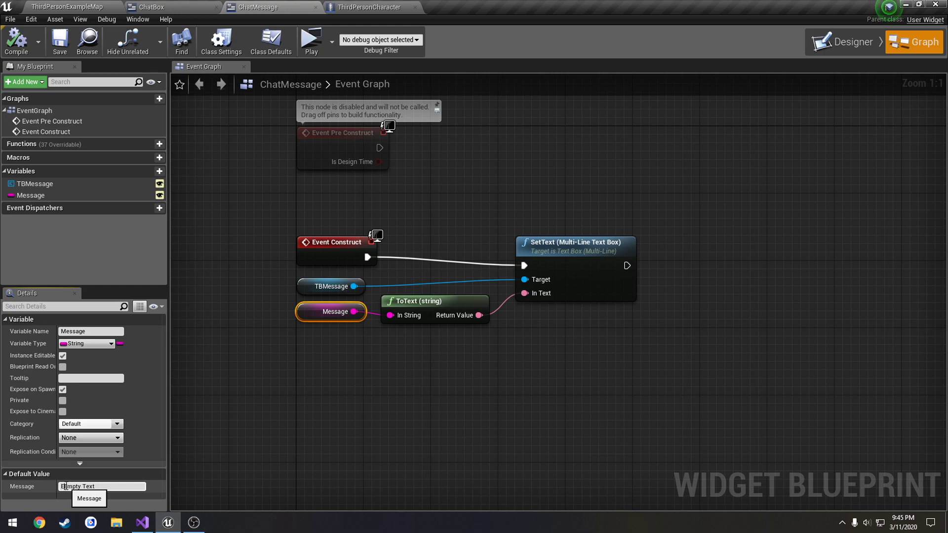
pyautogui.write('r:')
pyautogui.press('Return')
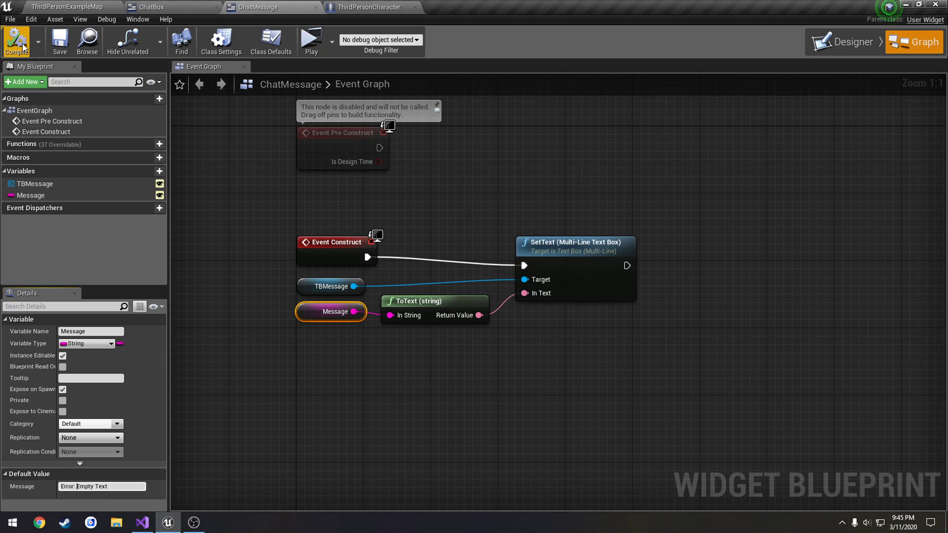
pyautogui.click(61, 47)
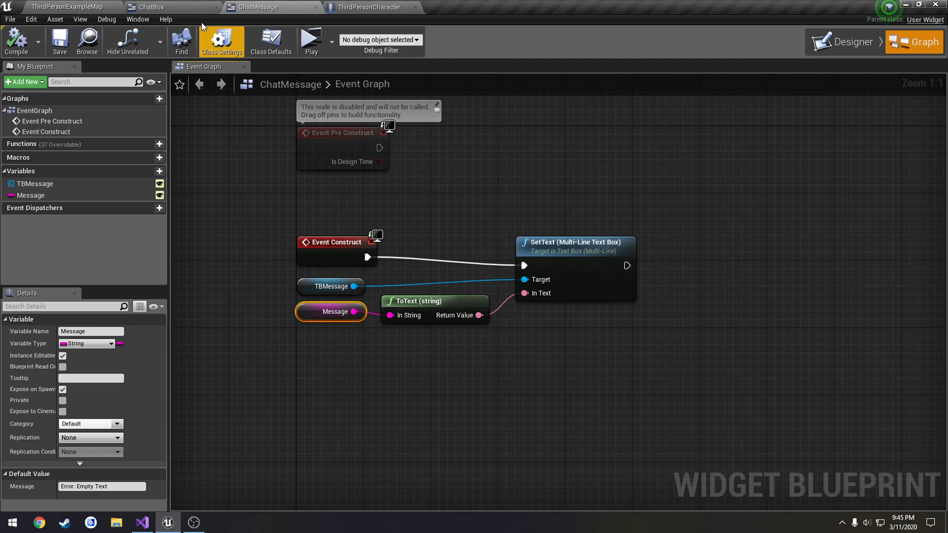
# In ChatBox's event graph, set the Message input of Create Chat Message Widget to SFSFSF, and compile and save the widget.
pyautogui.click(183, 7)
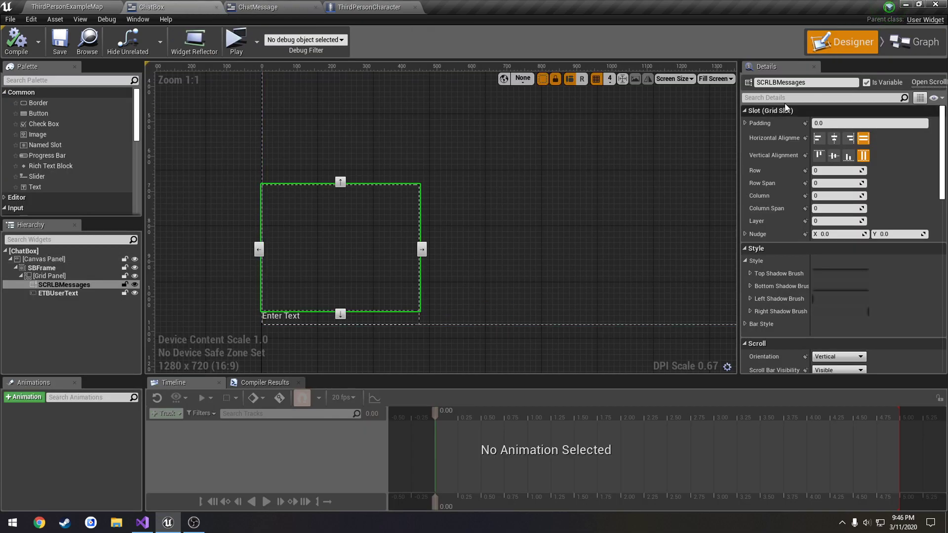
pyautogui.click(900, 48)
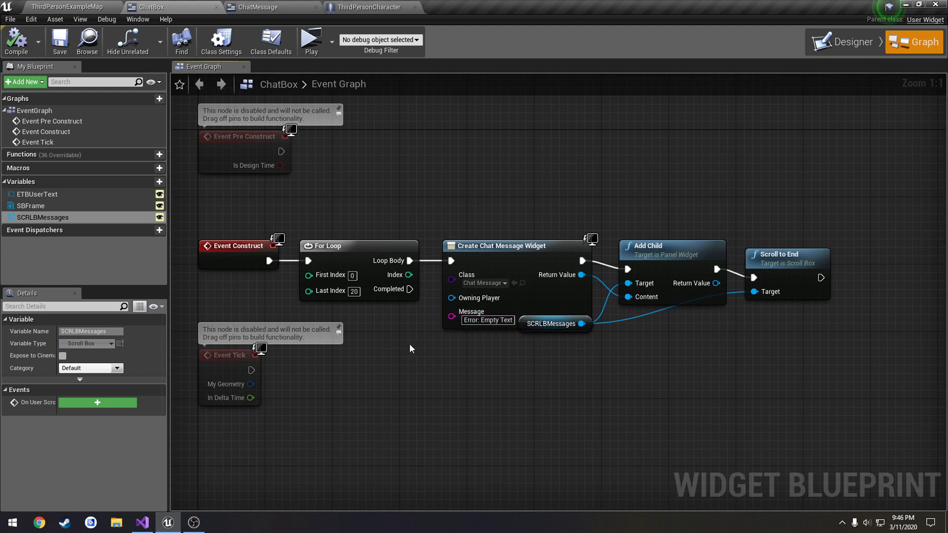
pyautogui.moveTo(410, 343); pyautogui.dragTo(480, 368, button='right')
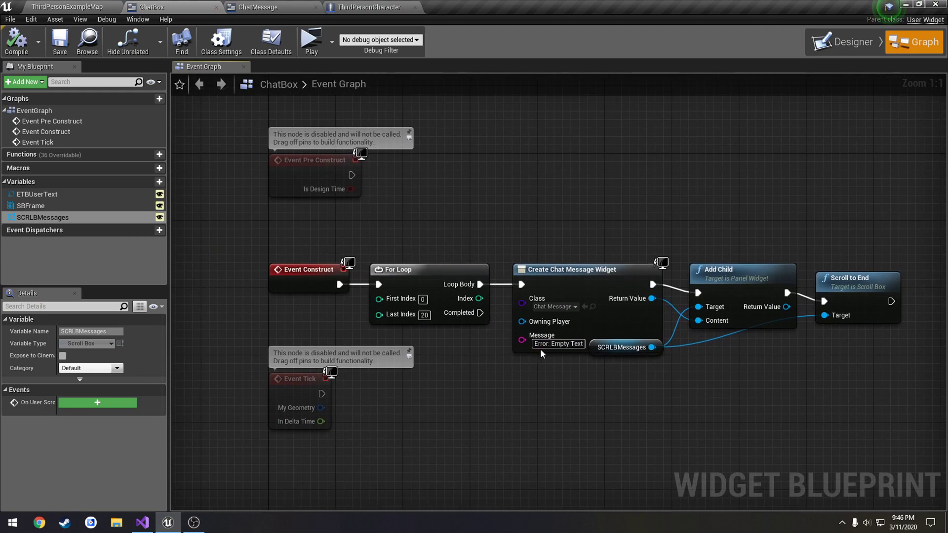
pyautogui.click(558, 344)
pyautogui.write('SFSFSF')
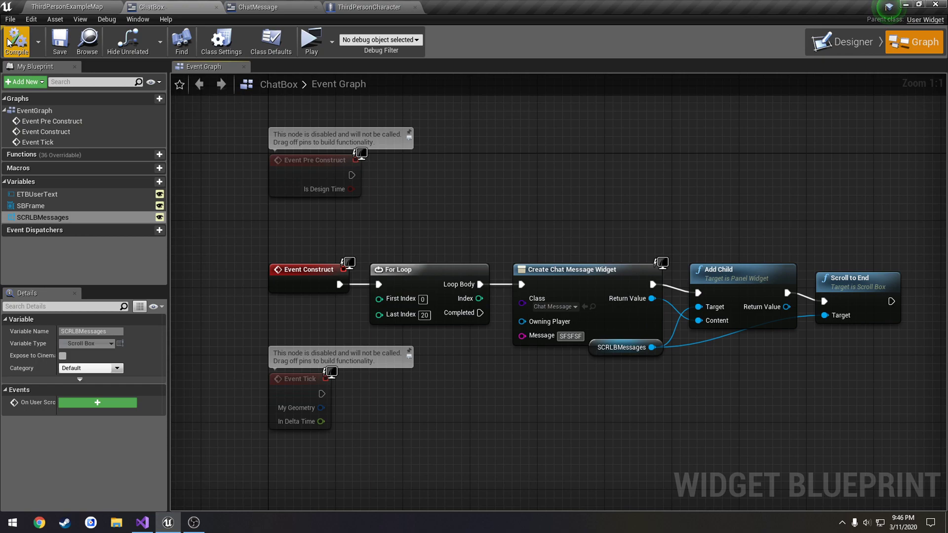
pyautogui.press('Return')
pyautogui.click(57, 45)
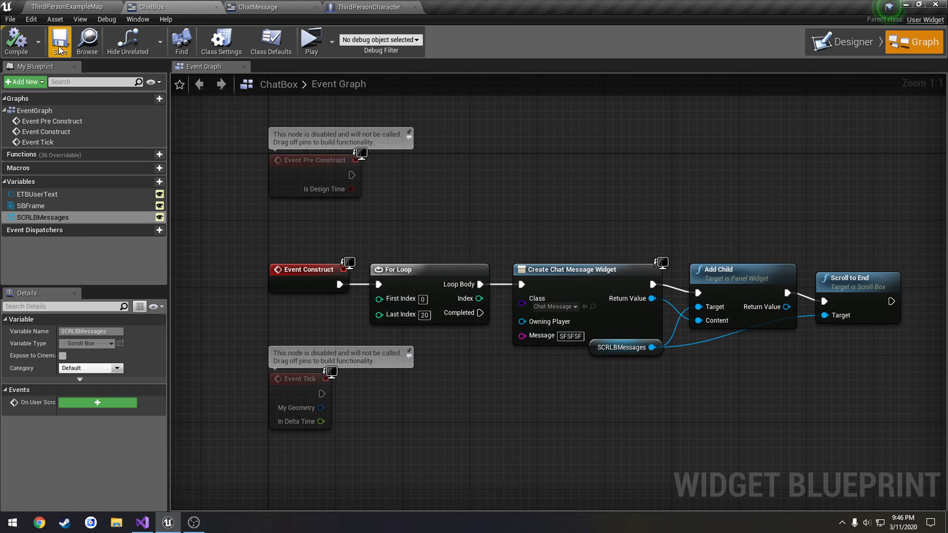
# Play the game to test scrolling through the chat messages, stop it and close the message log.
pyautogui.click(312, 42)
pyautogui.scroll(5, 165, 370)
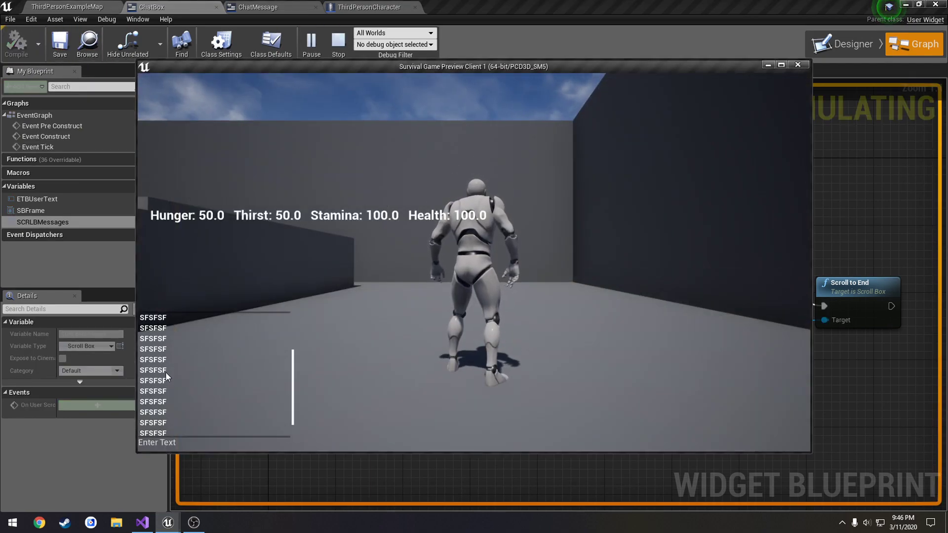
pyautogui.scroll(-5, 167, 368)
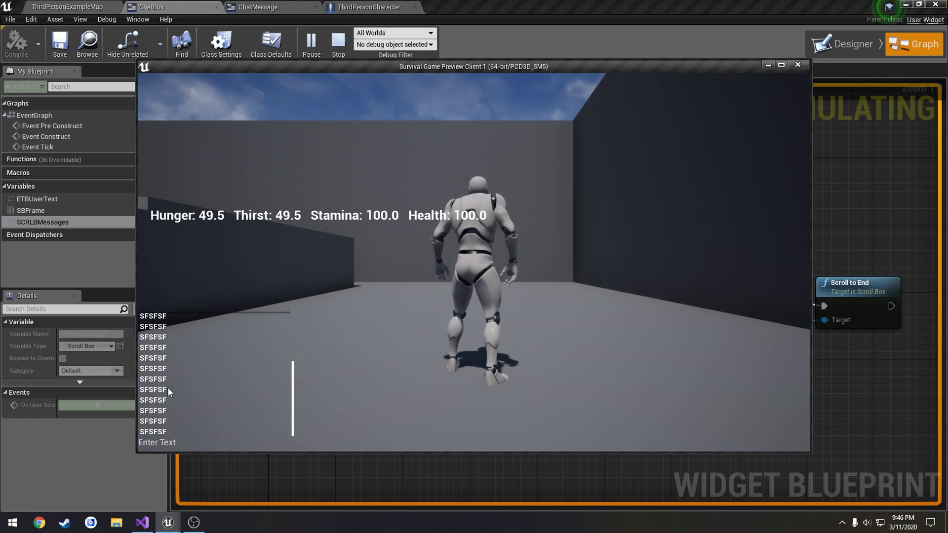
pyautogui.press('Escape')
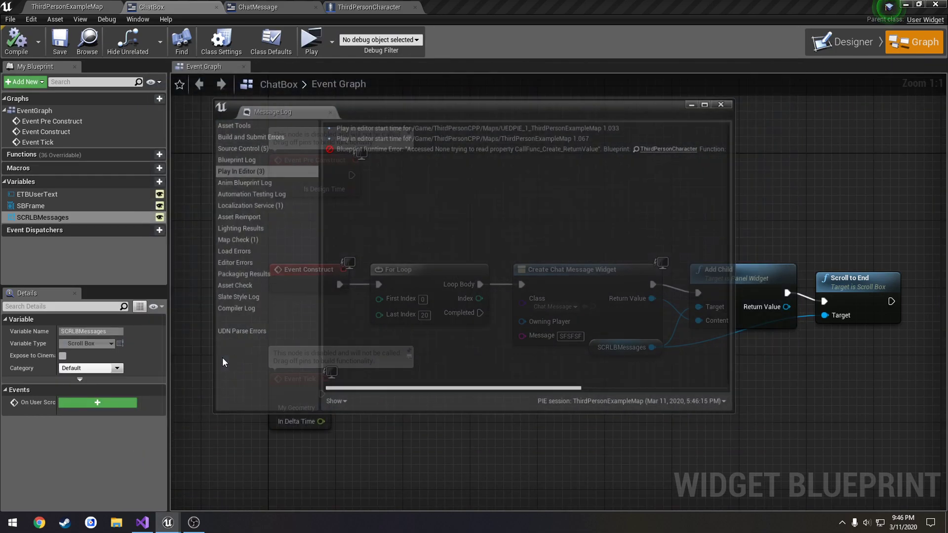
pyautogui.click(723, 103)
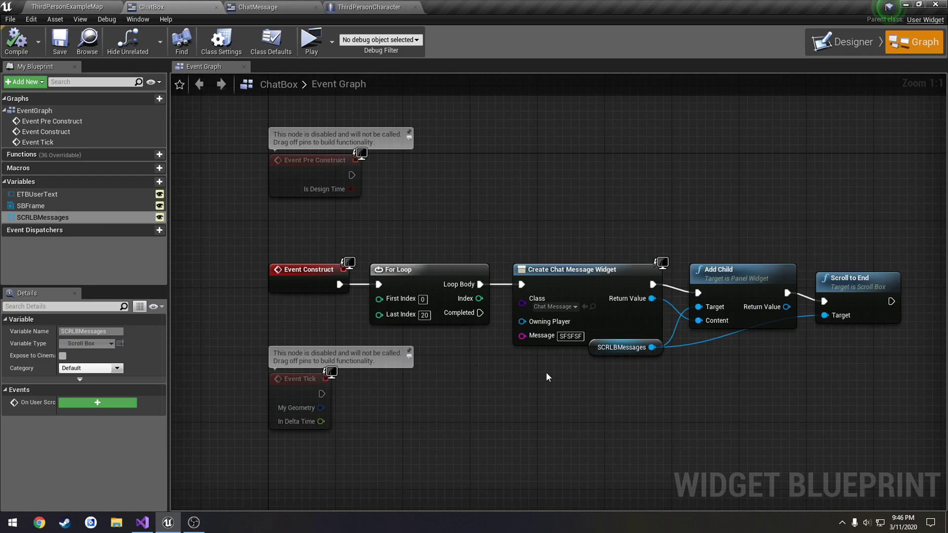
# Move the SCRLBMessages node clear of the Create Chat Message Widget node, and compile and save ChatBox.
pyautogui.moveTo(833, 343); pyautogui.dragTo(548, 241)
pyautogui.click(548, 241)
pyautogui.moveTo(594, 351); pyautogui.dragTo(595, 360)
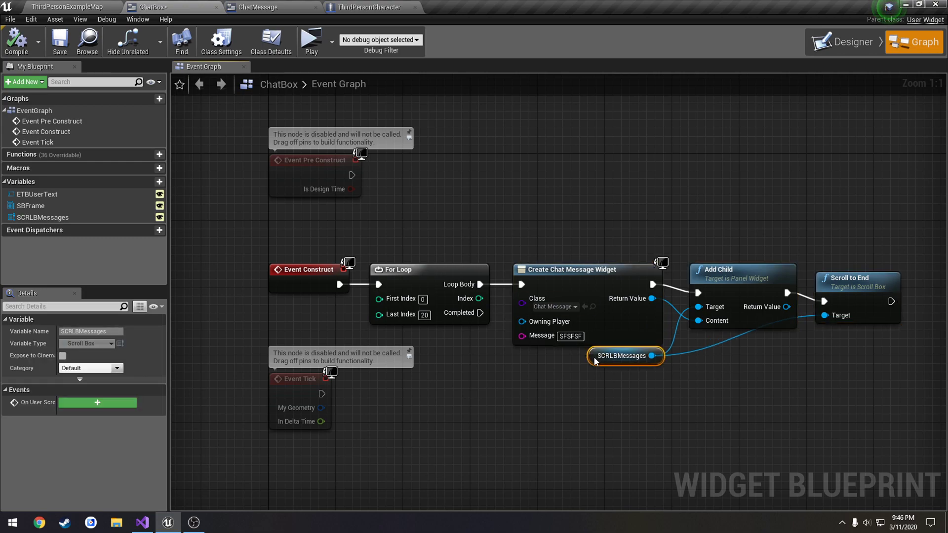
pyautogui.click(571, 370)
pyautogui.click(16, 44)
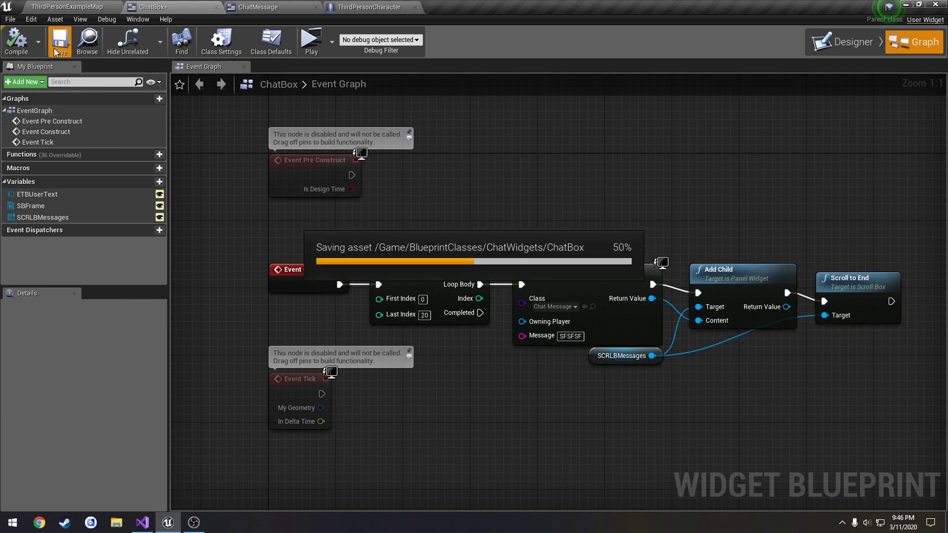